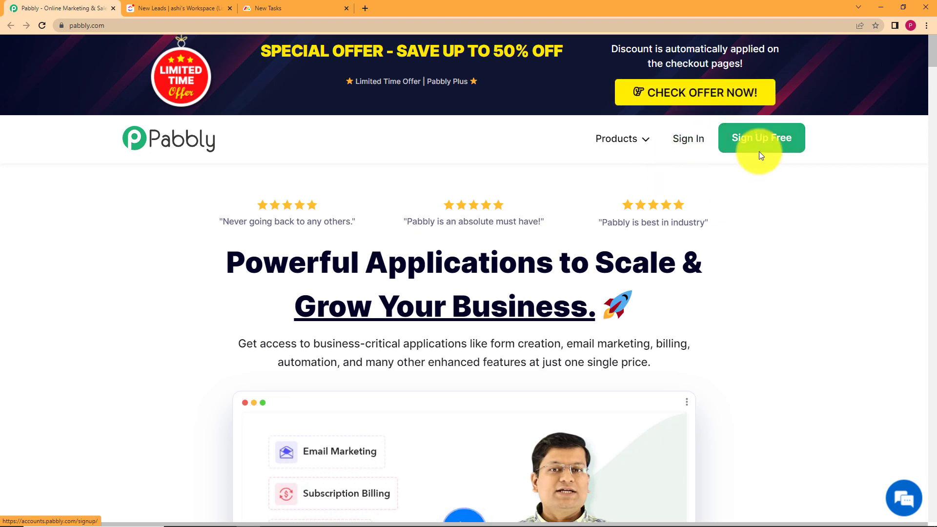
# Step: Sign in to Pabbly with the Google account and open the Pabbly Connect application
pyautogui.click(693, 145)
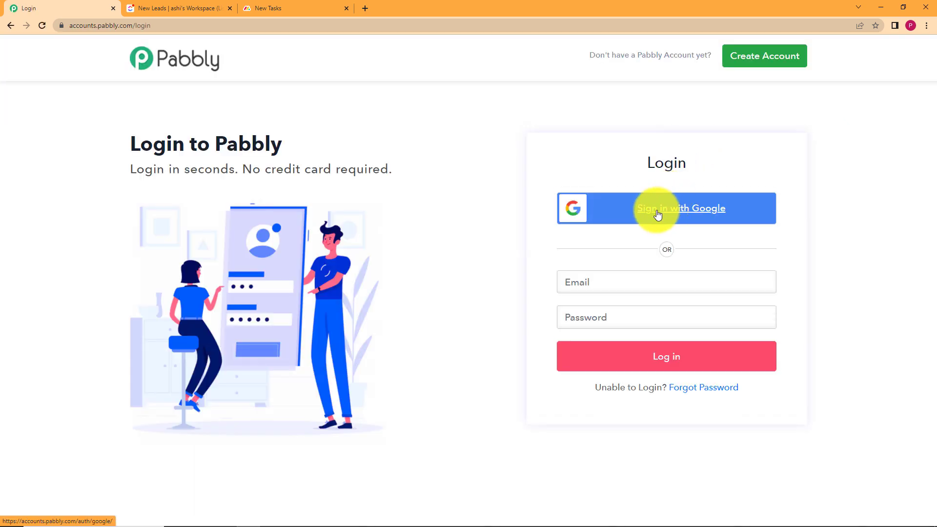
pyautogui.click(658, 214)
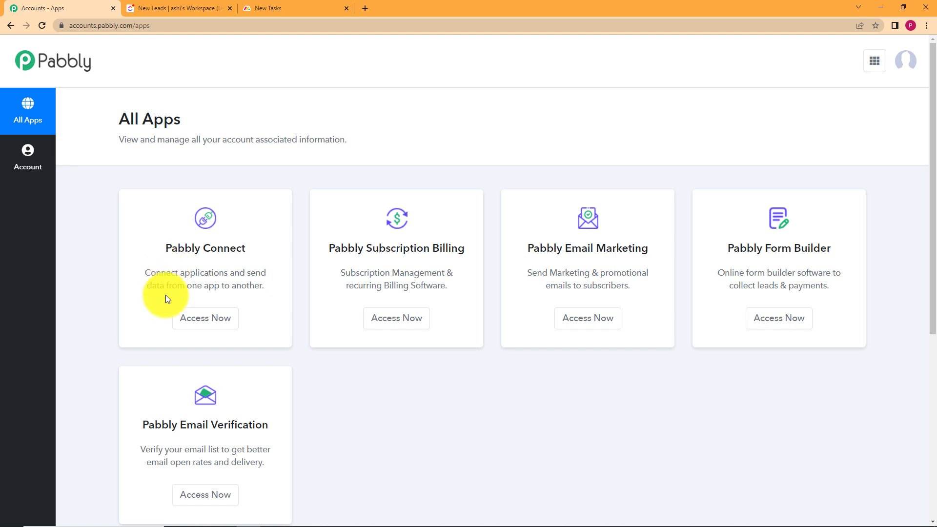
pyautogui.moveTo(257, 245); pyautogui.dragTo(144, 244)
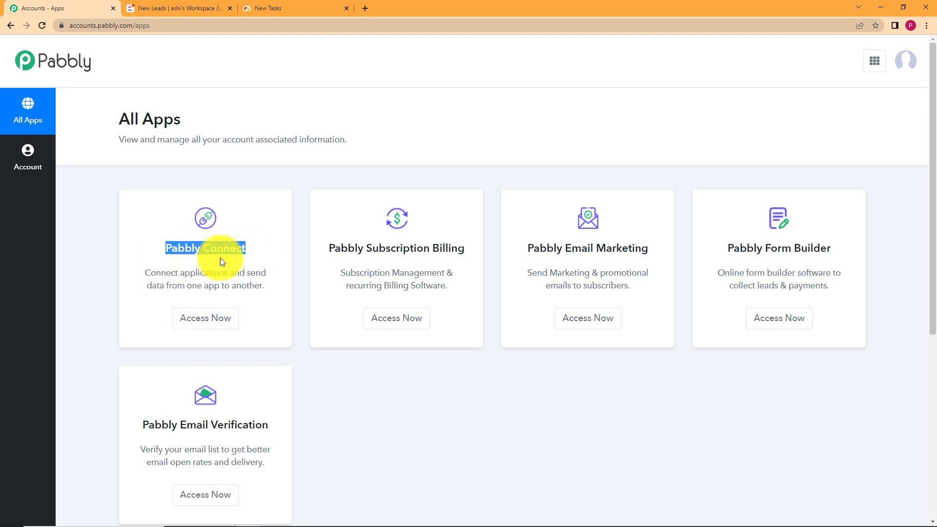
pyautogui.click(279, 323)
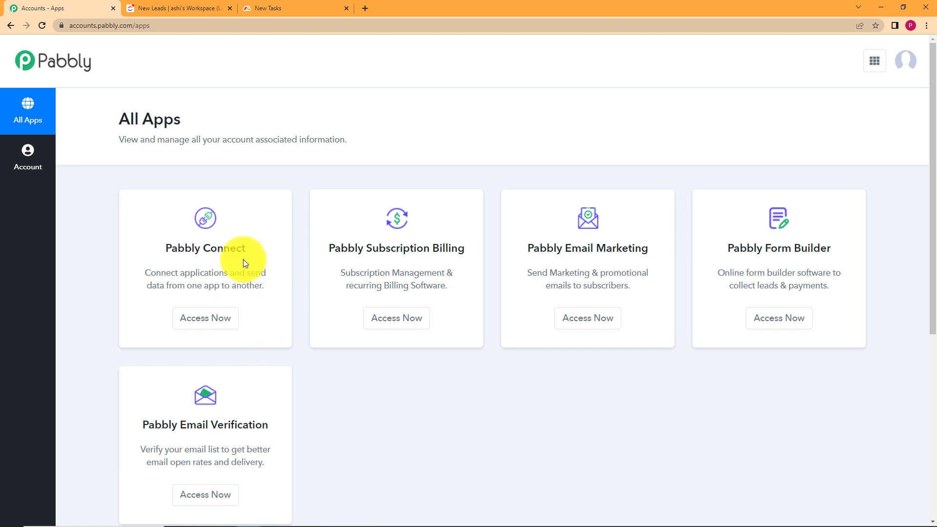
pyautogui.click(224, 323)
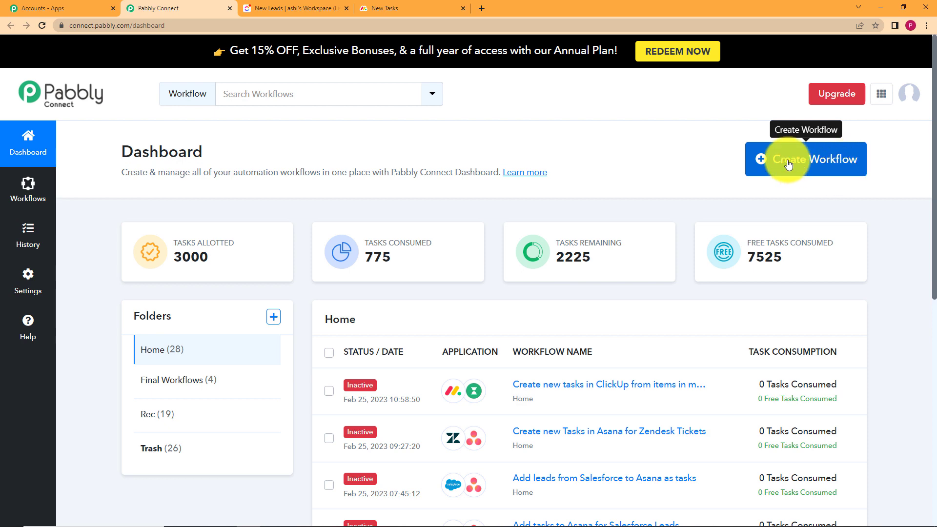
# Step: Create a new workflow named "Add tasks to ClickUp when new items are added to Monday.com"
pyautogui.click(762, 161)
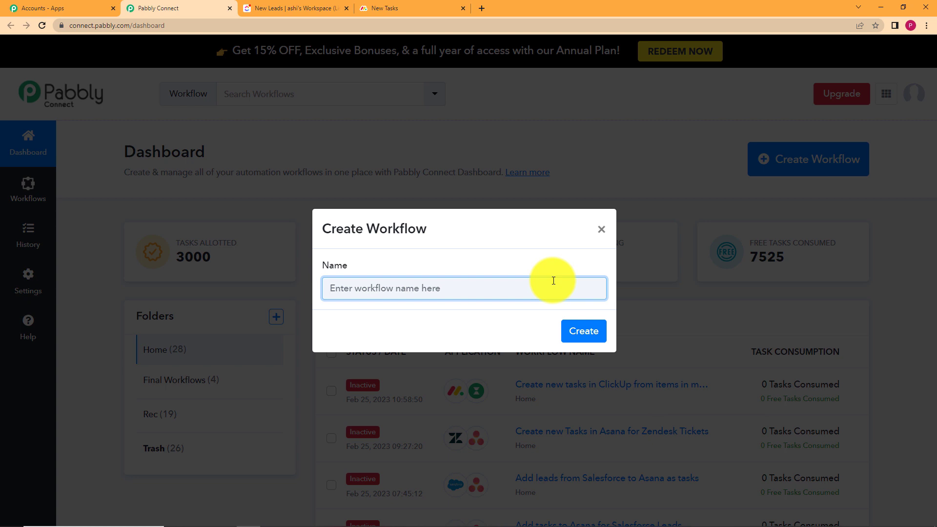
pyautogui.write('A')
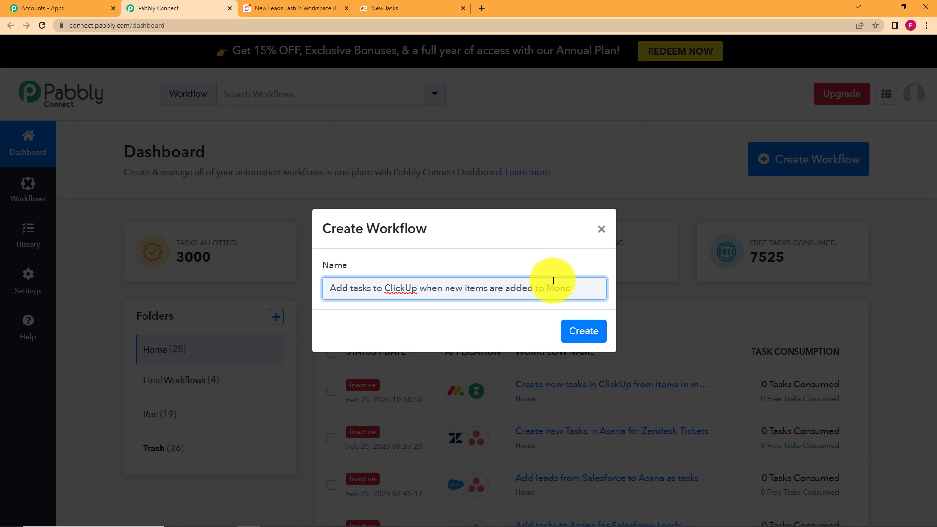
pyautogui.write('om')
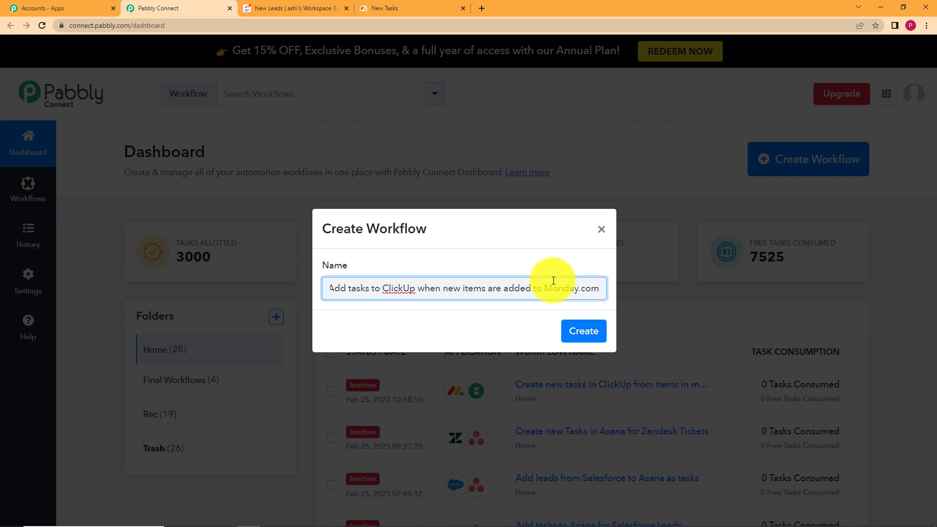
pyautogui.click(589, 343)
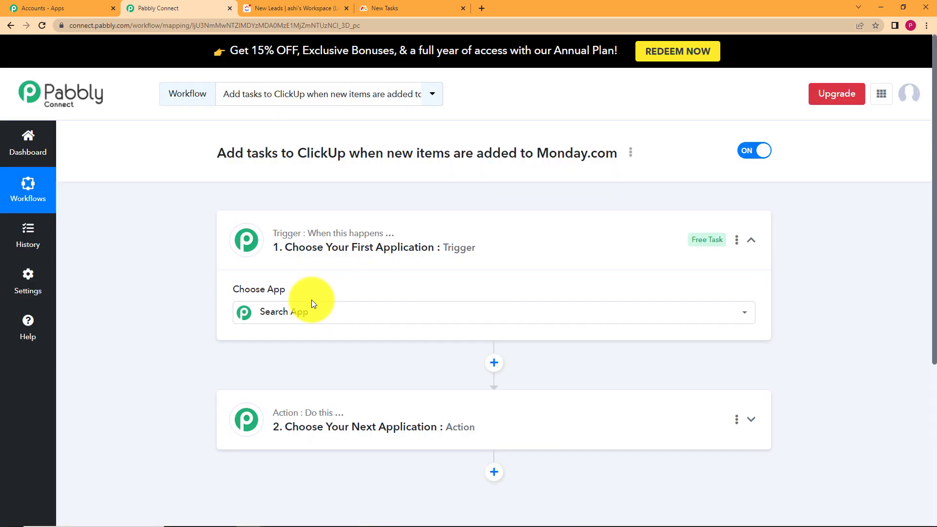
pyautogui.click(312, 299)
pyautogui.click(516, 249)
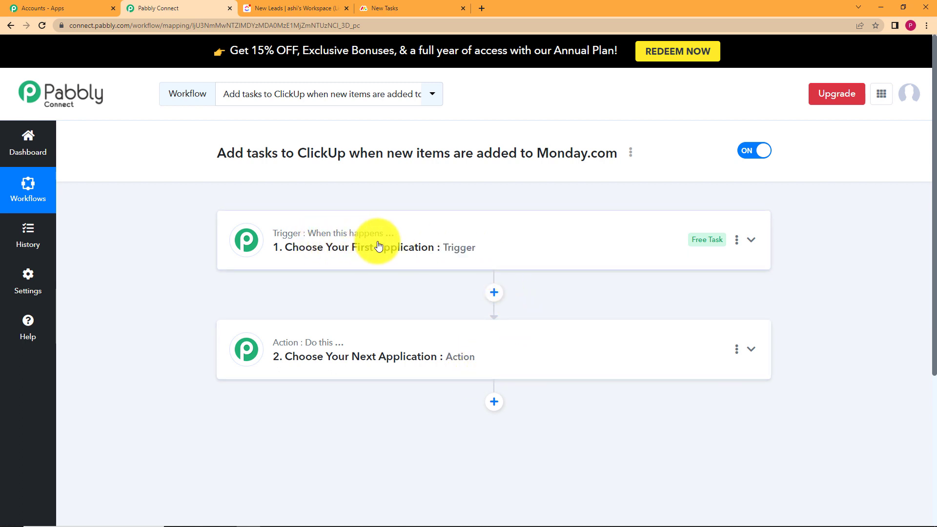
pyautogui.click(365, 255)
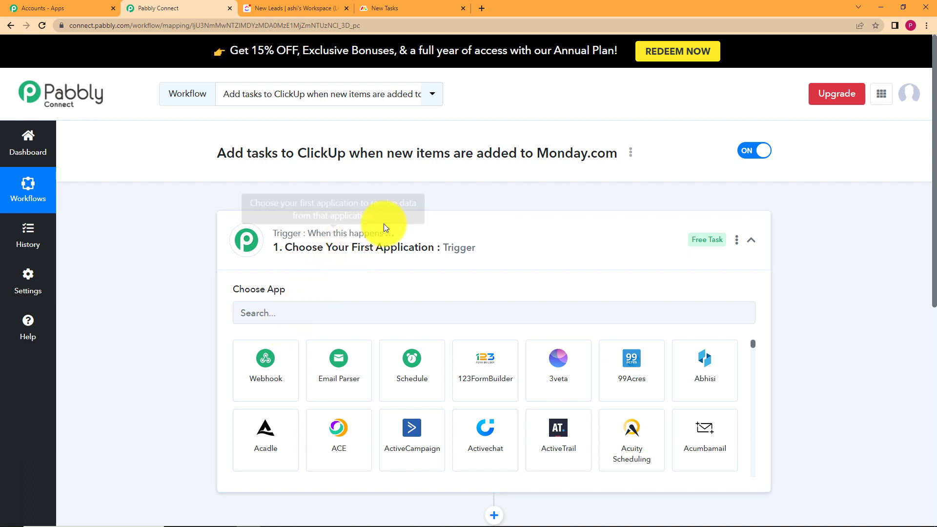
pyautogui.click(390, 236)
pyautogui.click(458, 344)
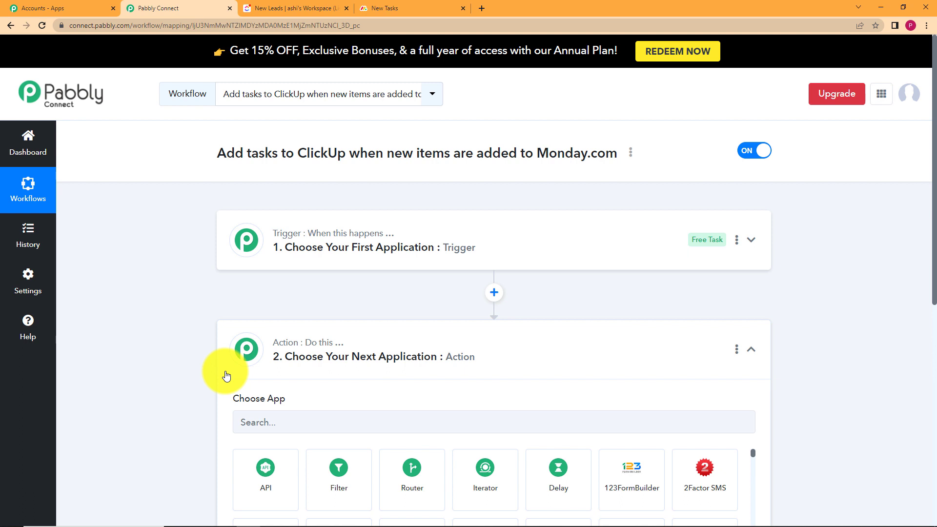
pyautogui.click(286, 333)
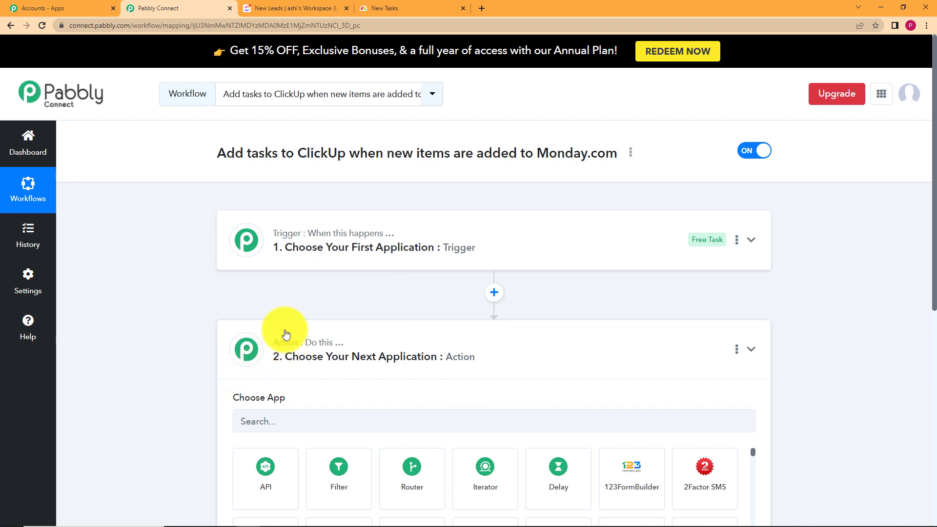
# Step: Choose Monday.com as the workflow's trigger application
pyautogui.click(440, 235)
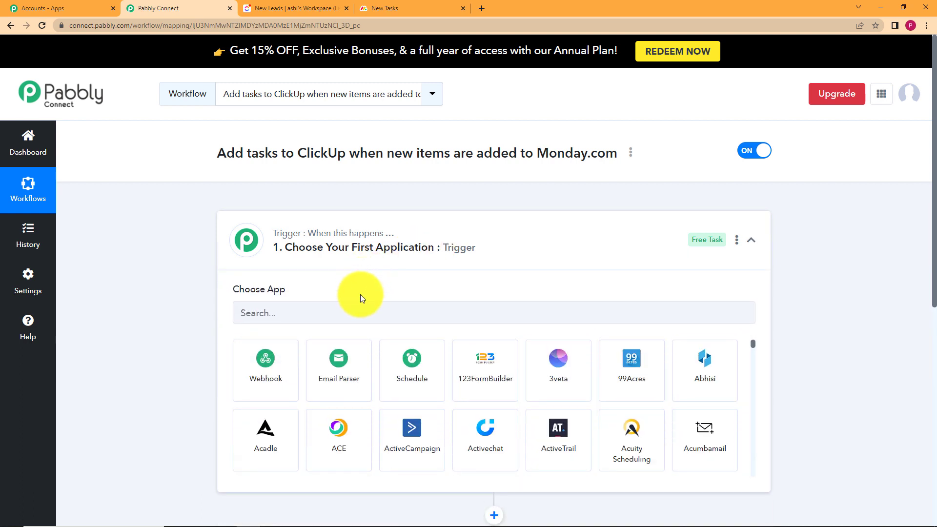
pyautogui.click(363, 321)
pyautogui.write('monday')
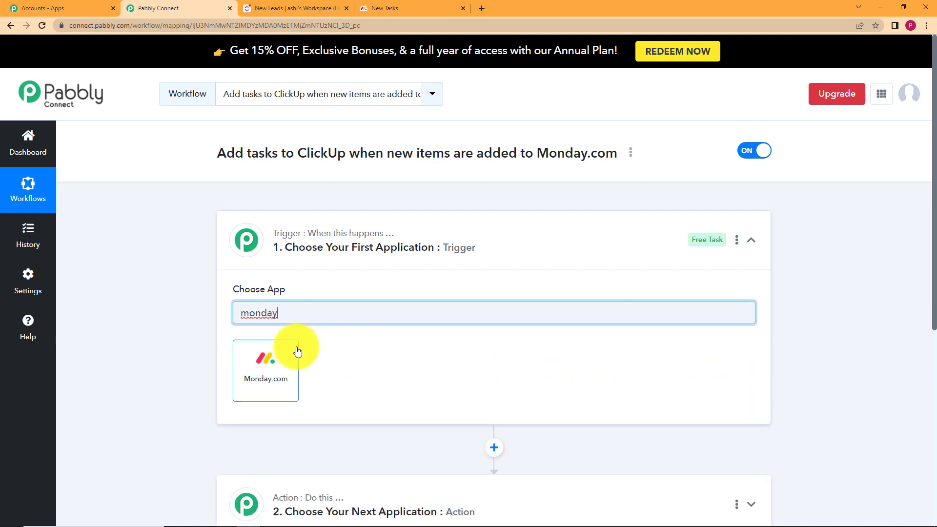
pyautogui.click(261, 368)
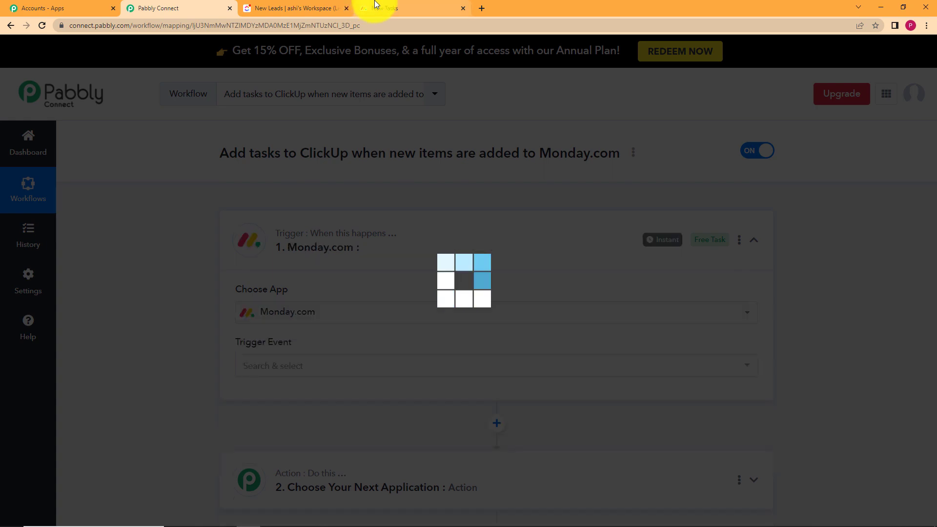
# Step: Look at the Monday.com New Tasks board and the ClickUp New Leads list, and return to the Pabbly Connect workflow
pyautogui.click(367, 7)
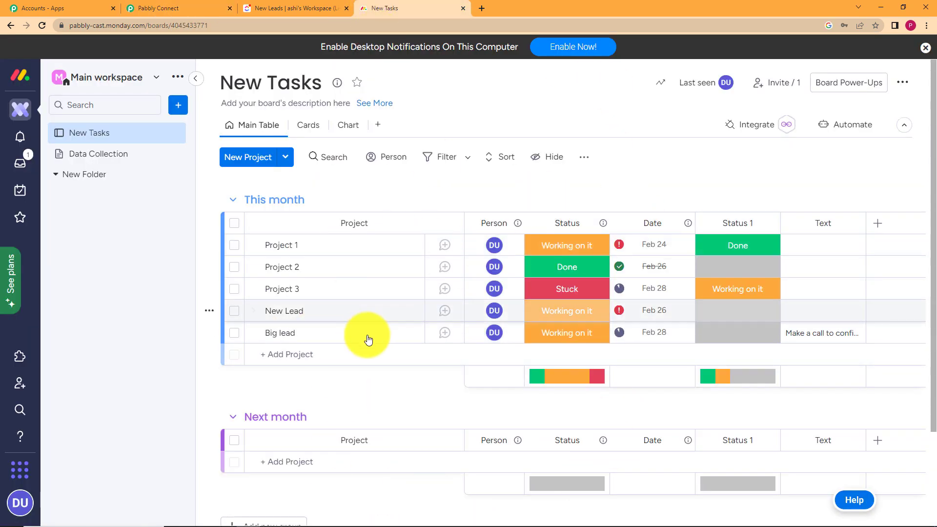
pyautogui.click(244, 6)
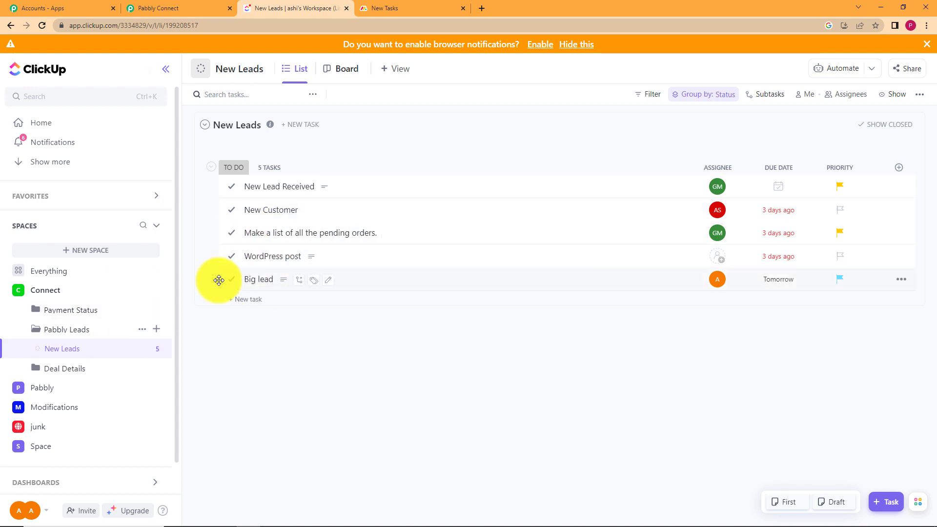
pyautogui.click(181, 8)
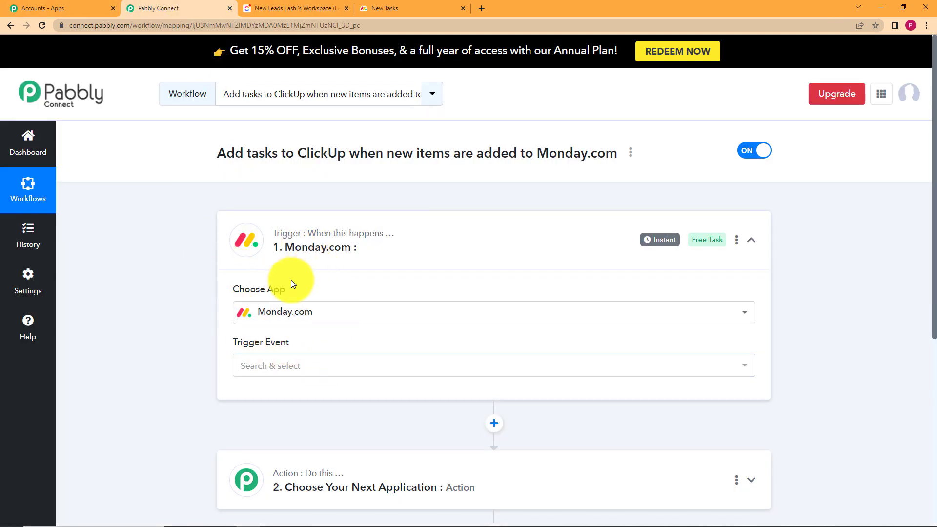
# Step: Set the Monday.com trigger event to New Item in Board and view its webhook instructions
pyautogui.click(334, 374)
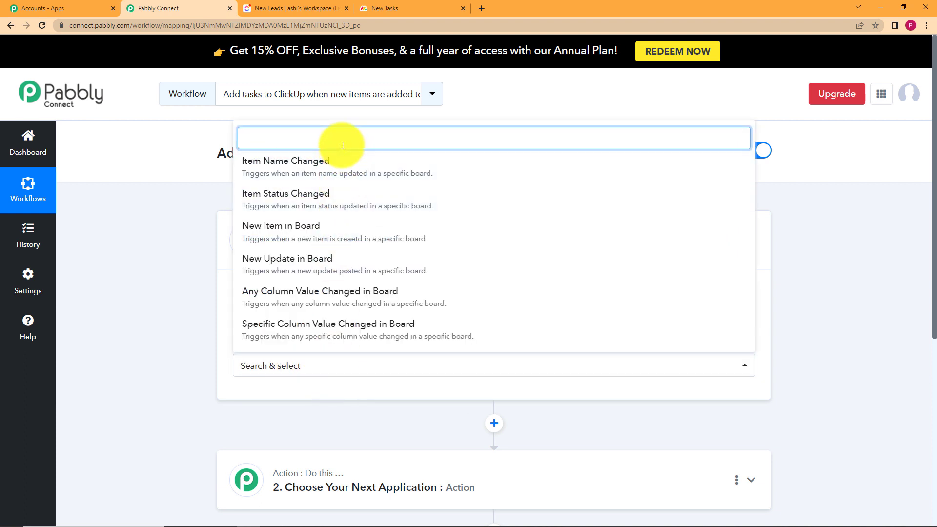
pyautogui.write('new')
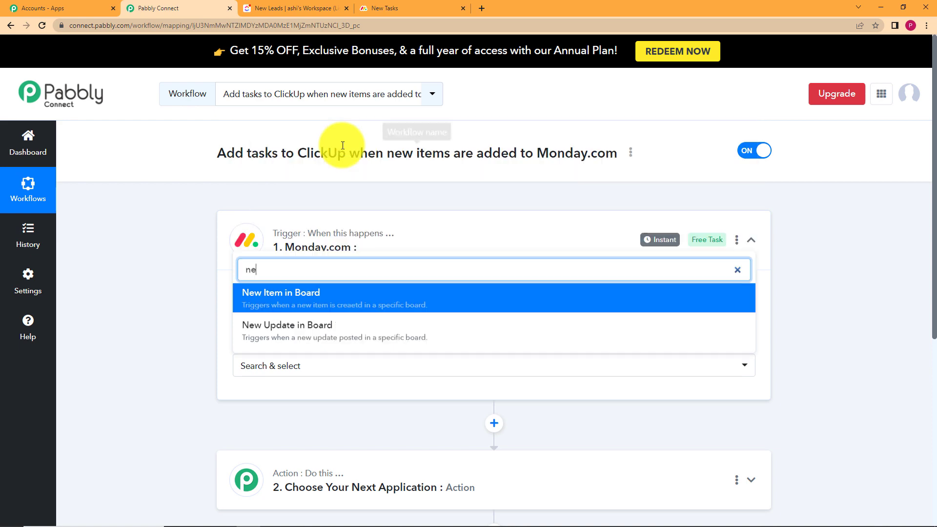
pyautogui.click(277, 295)
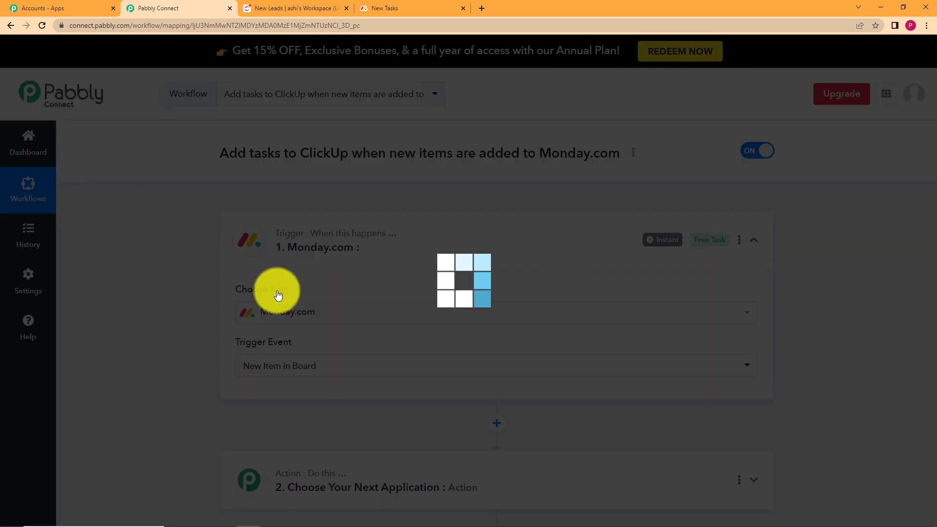
pyautogui.scroll(-2, 274, 408)
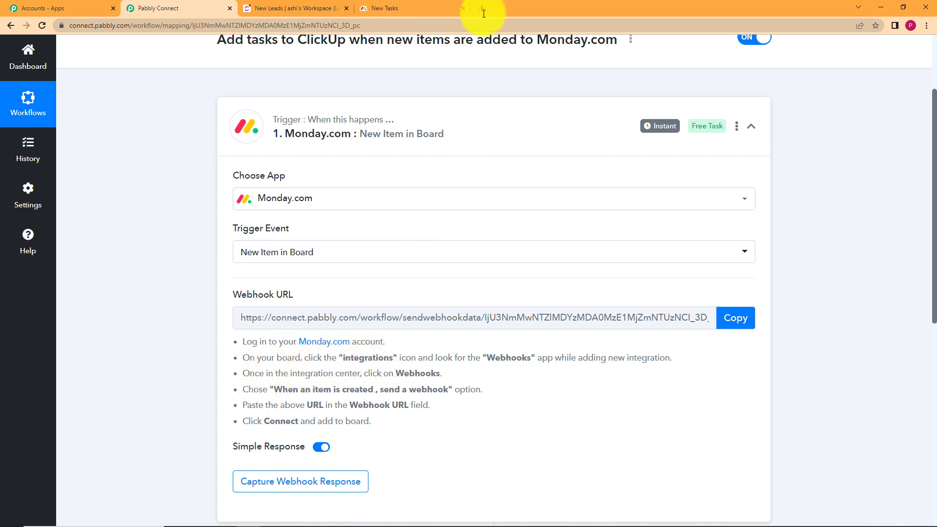
# Step: Switch to Monday.com, view the Data Collection document in the main workspace and reopen the New Tasks board
pyautogui.click(414, 9)
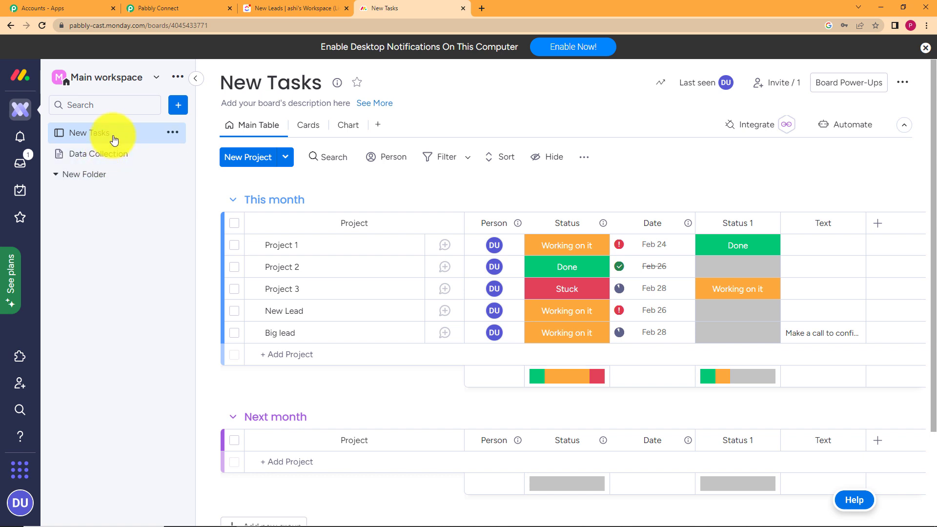
pyautogui.click(130, 163)
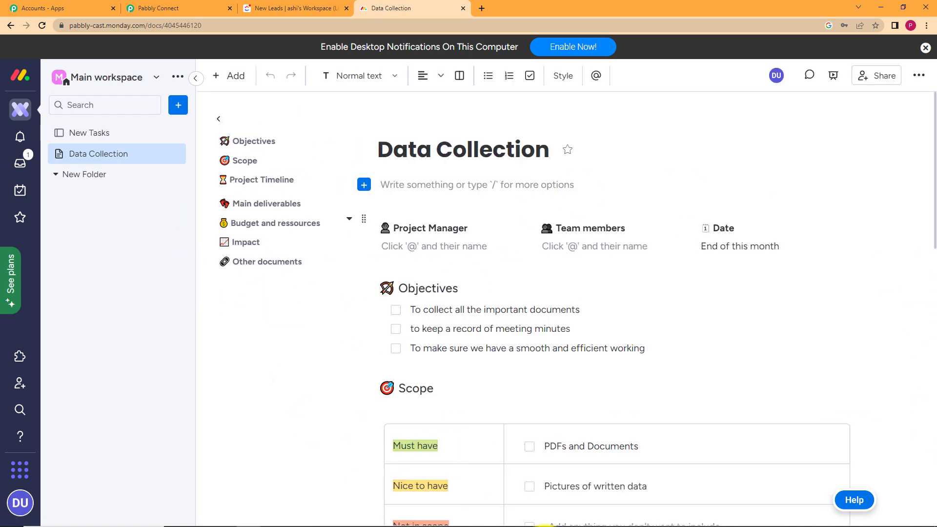
pyautogui.click(128, 138)
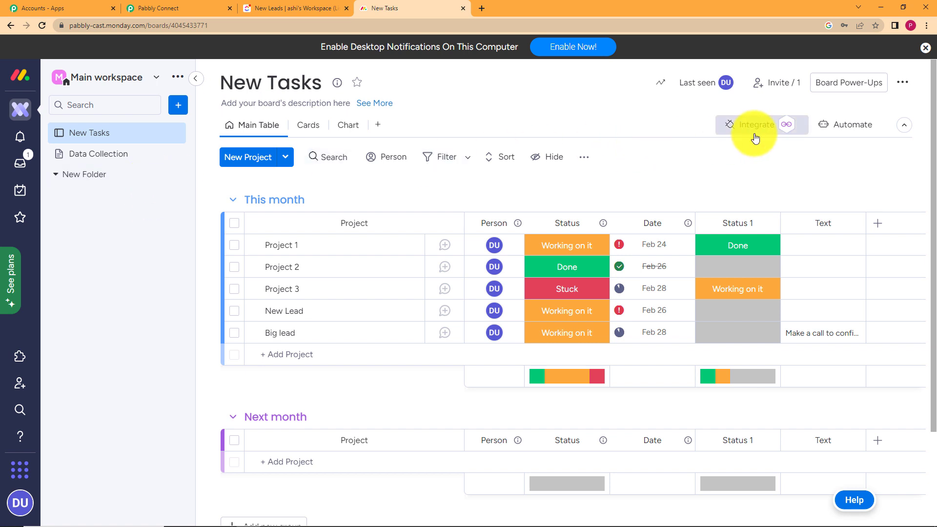
# Step: Search the New Tasks board's integrations for "webhook" and open the Webhooks integration
pyautogui.click(716, 128)
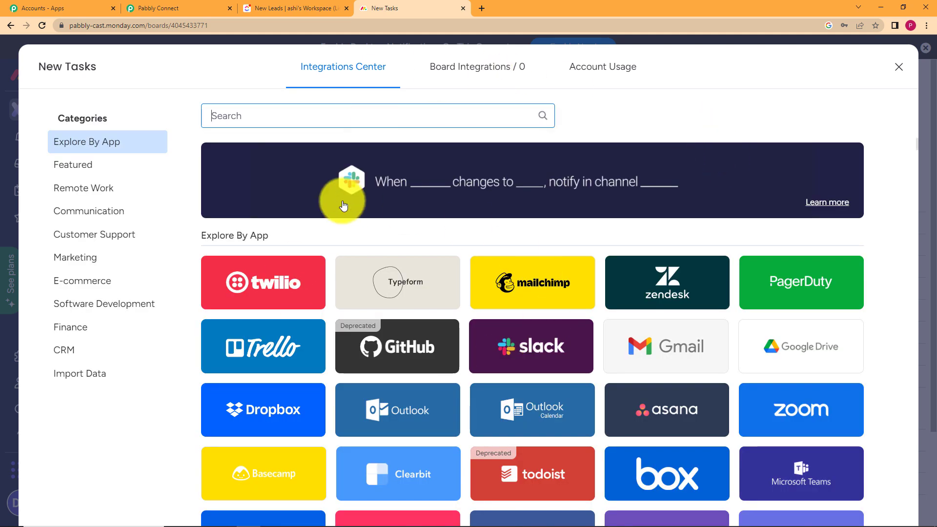
pyautogui.click(294, 113)
pyautogui.write('we')
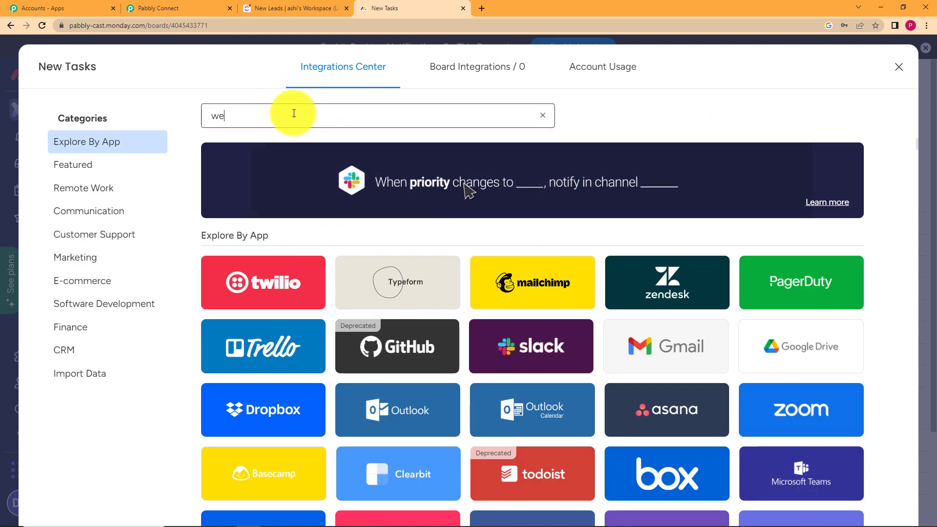
pyautogui.write('bhook')
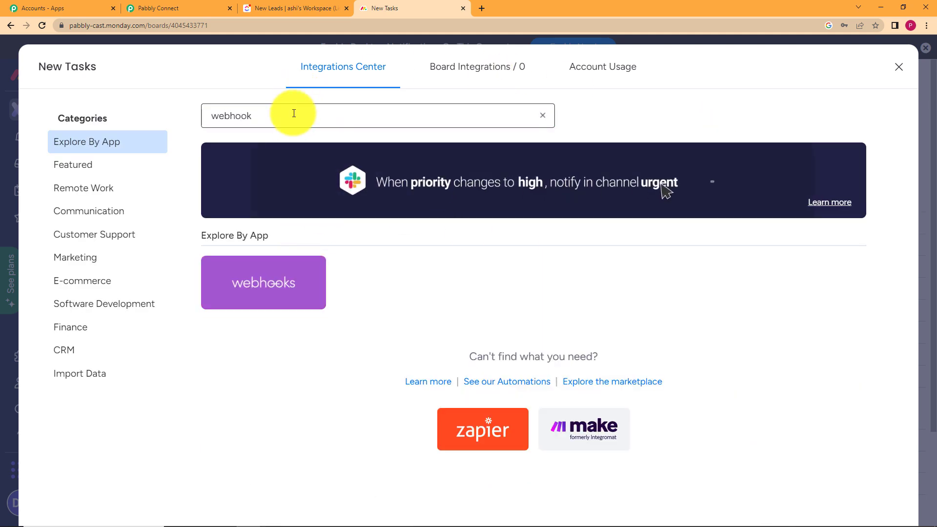
pyautogui.click(253, 279)
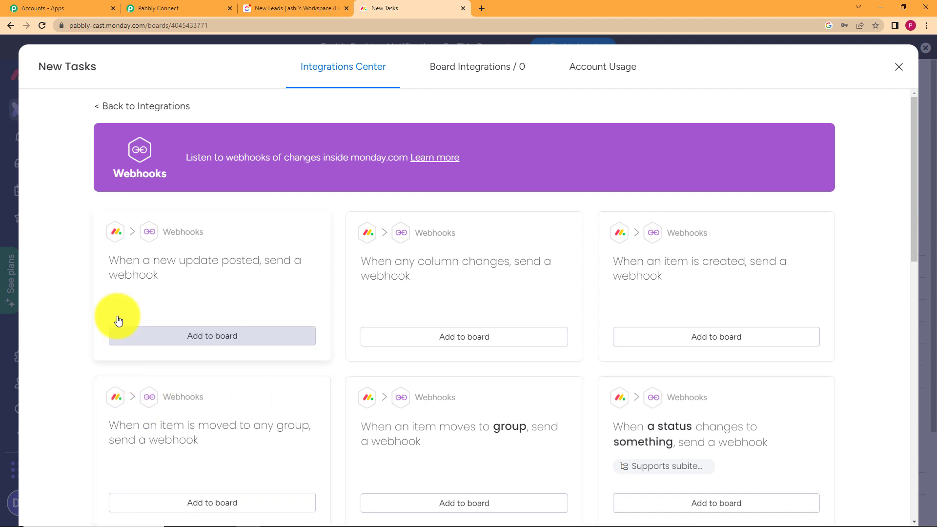
# Step: After checking Pabbly's webhook instructions, add the "When an item is created, send a webhook" recipe to the board and remove the saved webhook connection
pyautogui.click(205, 8)
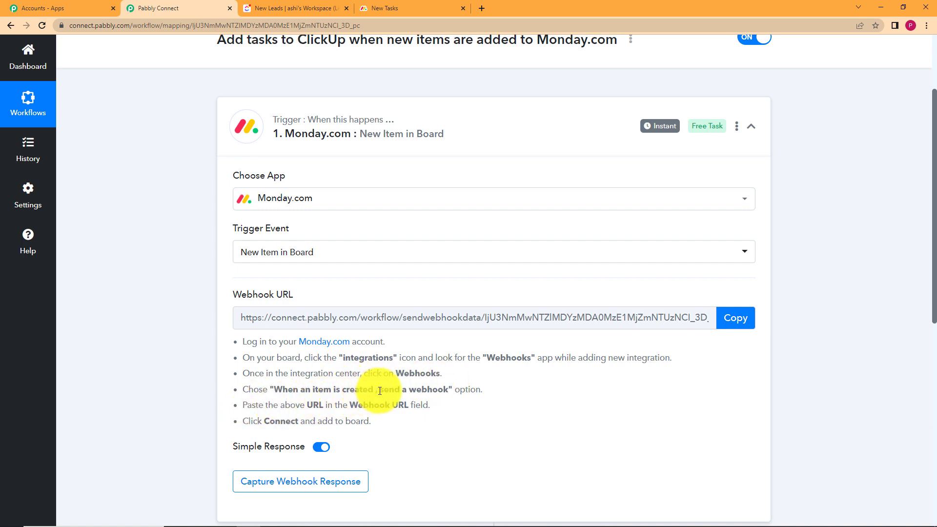
pyautogui.click(390, 8)
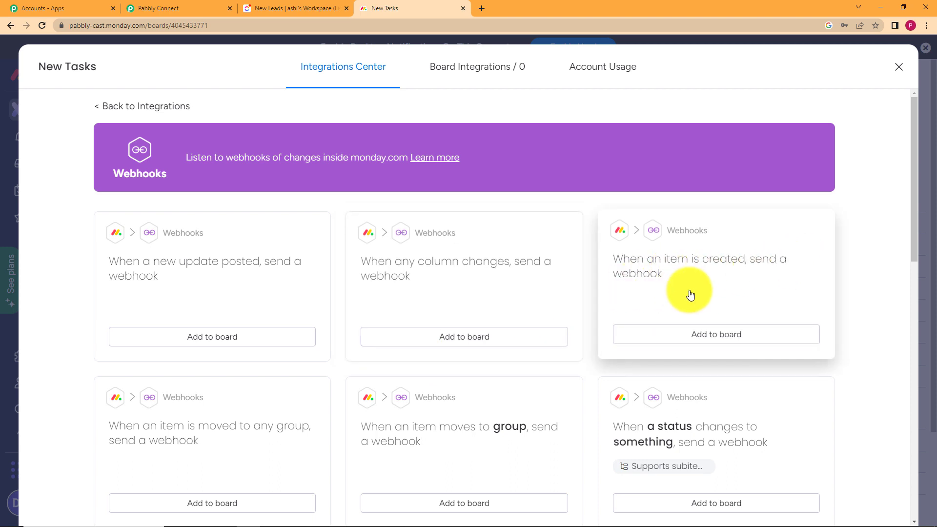
pyautogui.click(696, 340)
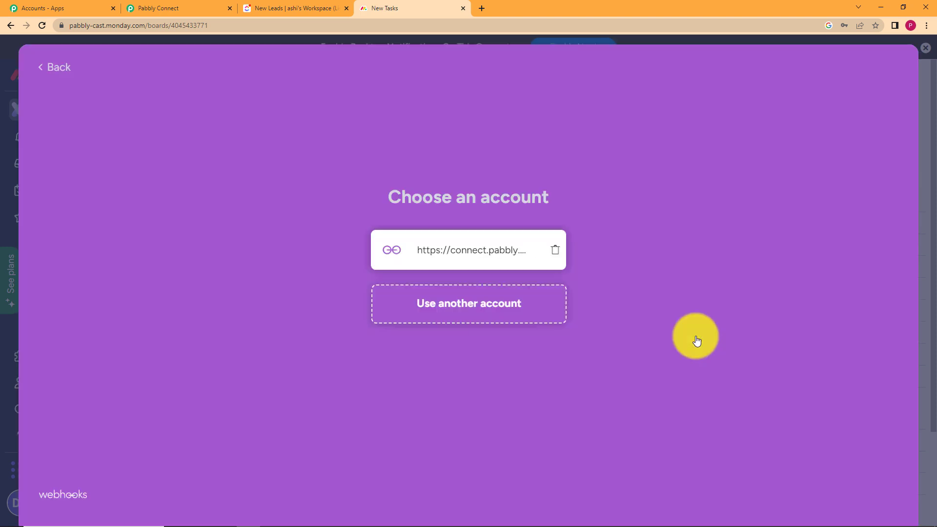
pyautogui.click(554, 251)
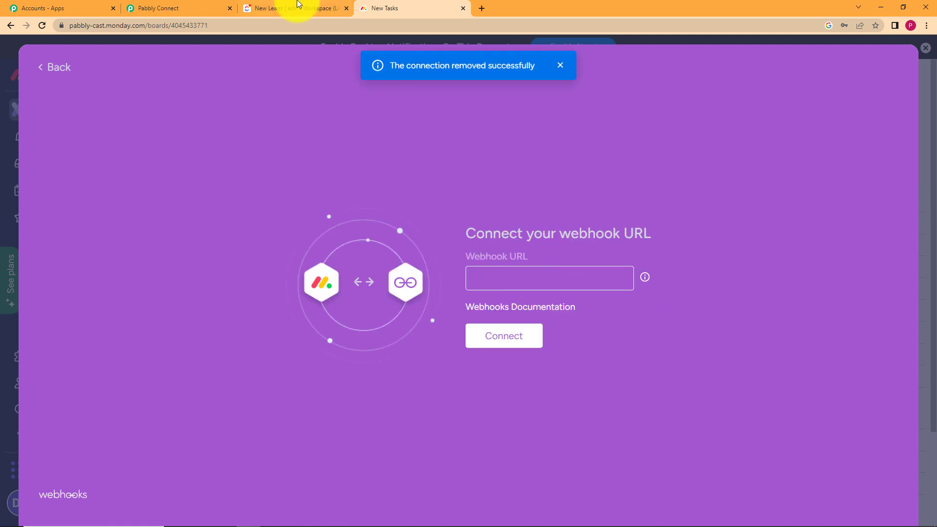
# Step: Copy Pabbly's webhook URL, connect it to Monday.com's "When an item is created, send a webhook" recipe and add the recipe to the board
pyautogui.click(197, 8)
pyautogui.click(735, 317)
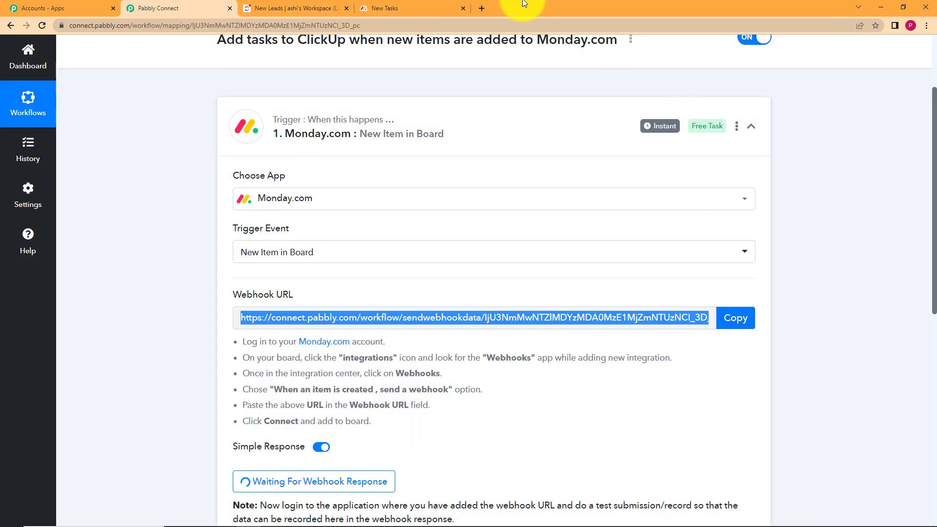
pyautogui.click(390, 8)
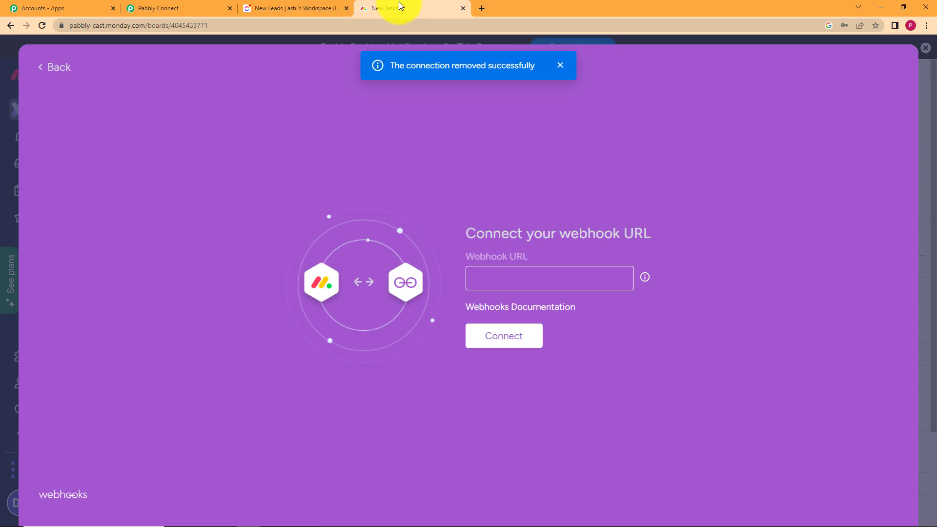
pyautogui.click(540, 283)
pyautogui.hotkey('ctrl', 'v')
pyautogui.click(526, 335)
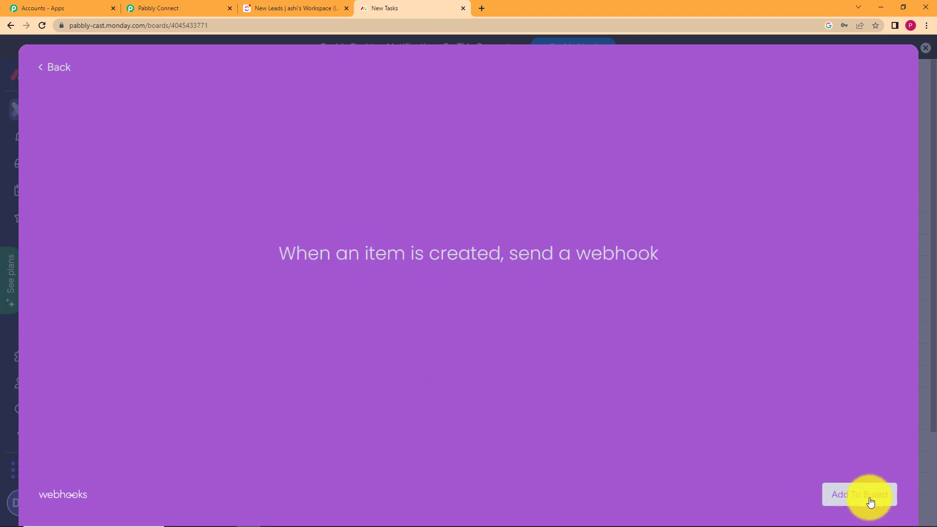
pyautogui.click(870, 502)
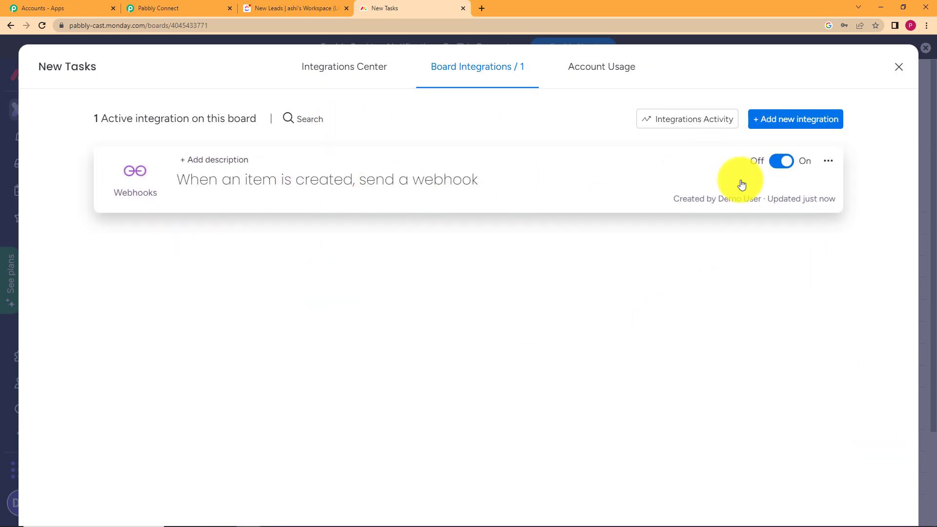
# Step: Switch to Pabbly Connect and check the remaining webhook instructions and the trigger's response capture status
pyautogui.click(147, 8)
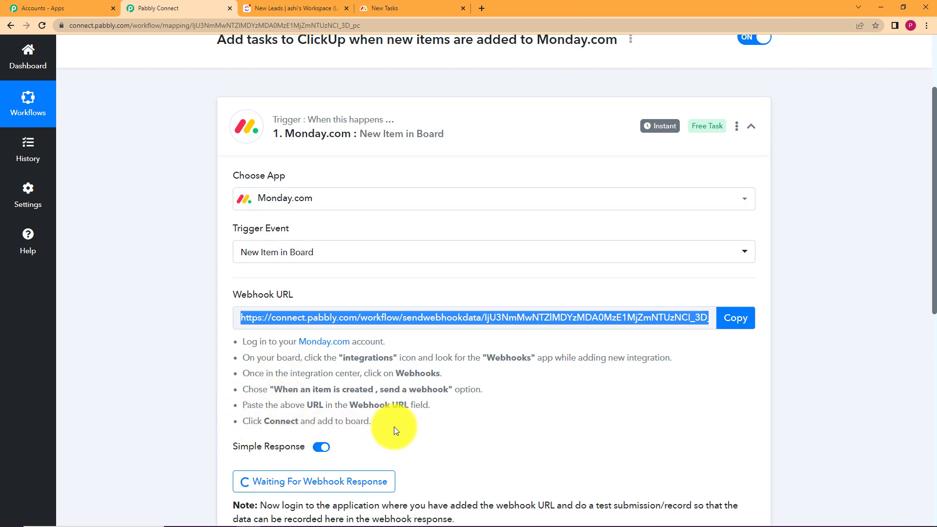
pyautogui.scroll(-5, 225, 383)
pyautogui.click(561, 182)
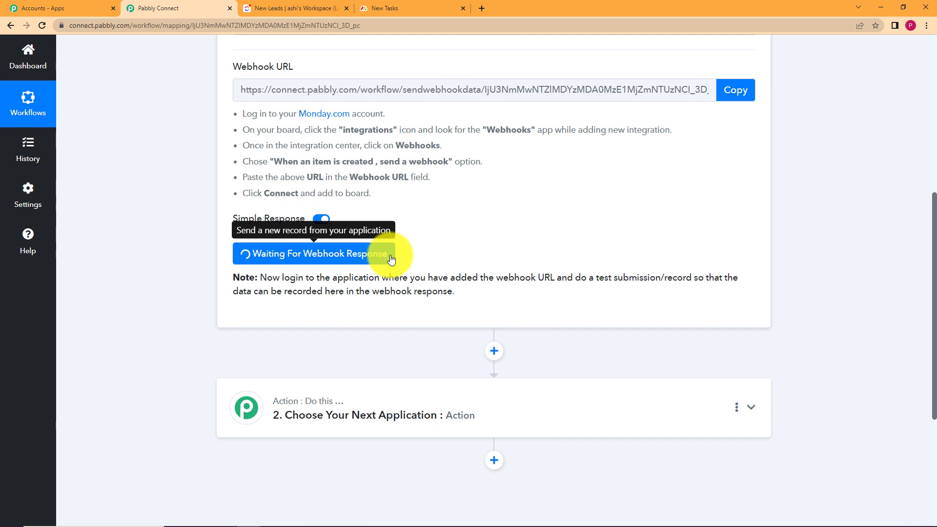
# Step: Return to Monday.com's New Tasks board, and add a "City Project" item to the This month group, assigned to the suggested person
pyautogui.click(391, 8)
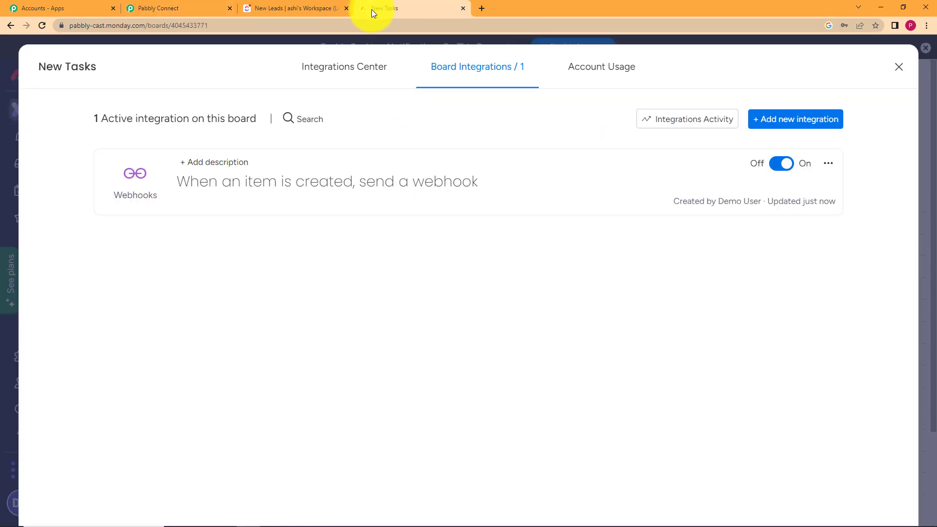
pyautogui.click(905, 72)
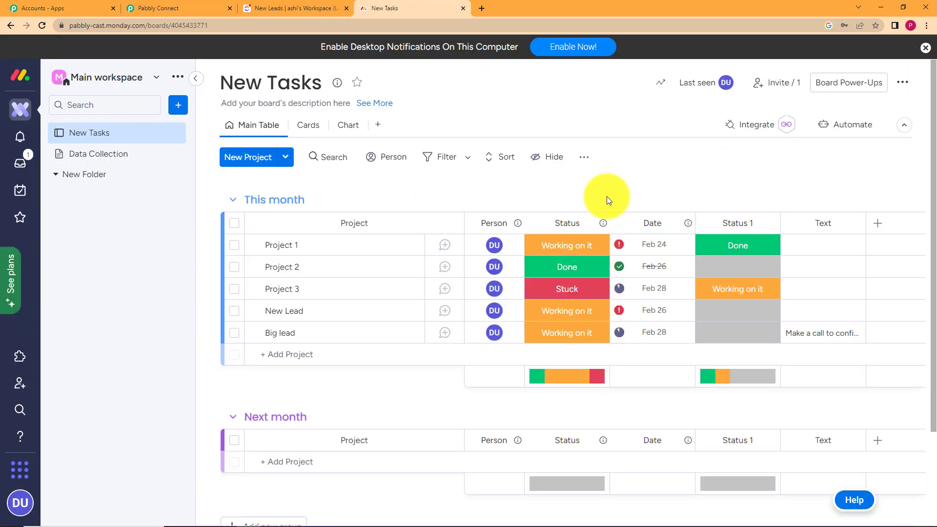
pyautogui.click(296, 356)
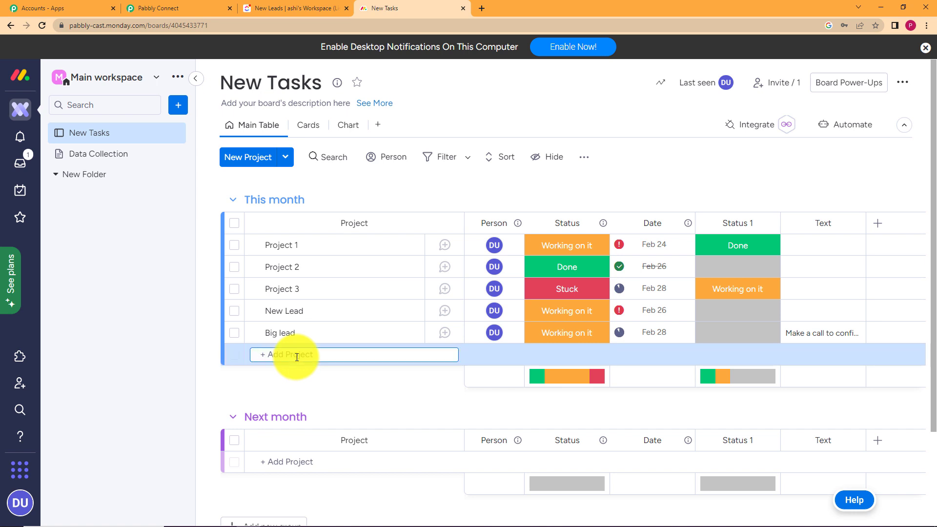
pyautogui.write('cC')
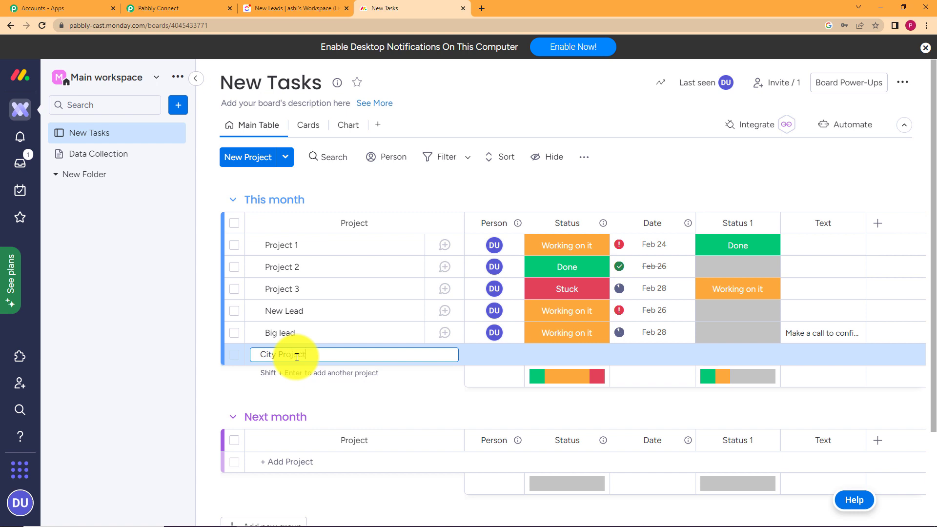
pyautogui.click(493, 353)
pyautogui.click(494, 355)
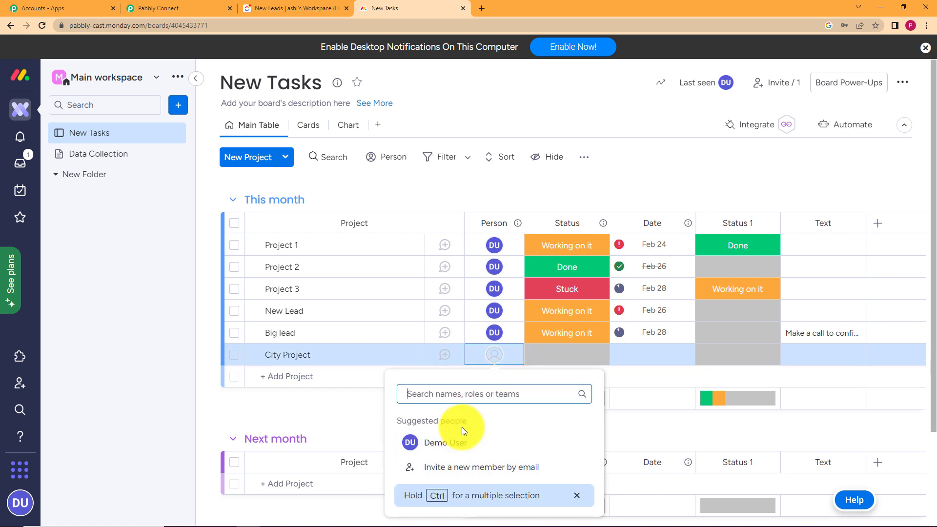
pyautogui.click(454, 441)
# Step: Set City Project's status to Working on it and its date to March 2, 2023
pyautogui.click(550, 355)
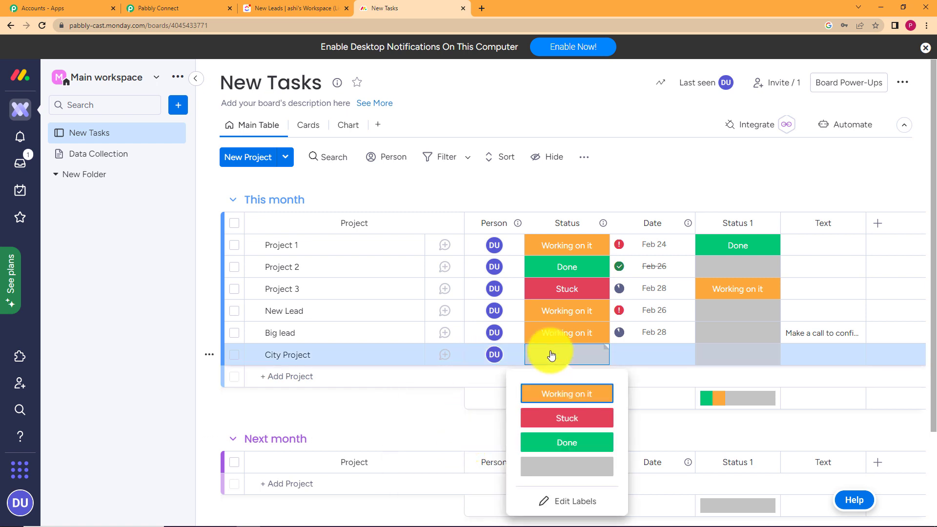
pyautogui.click(573, 394)
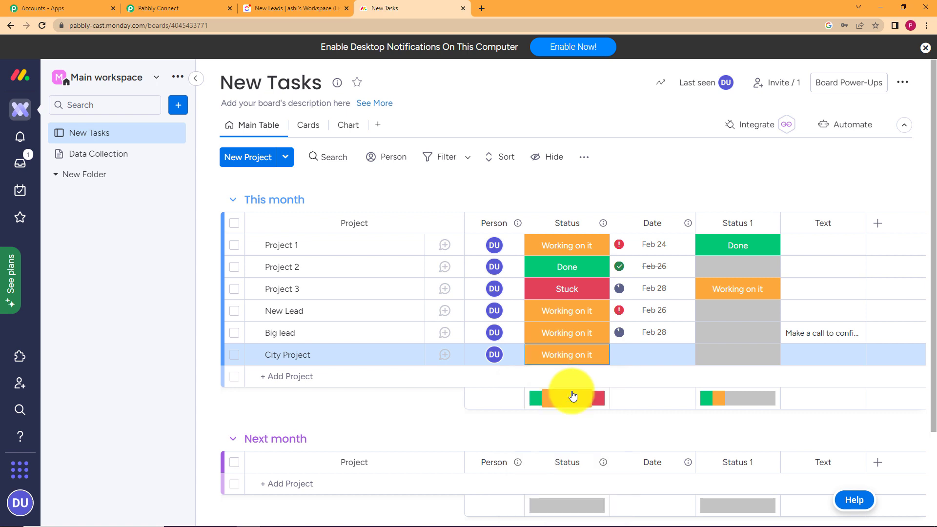
pyautogui.click(656, 356)
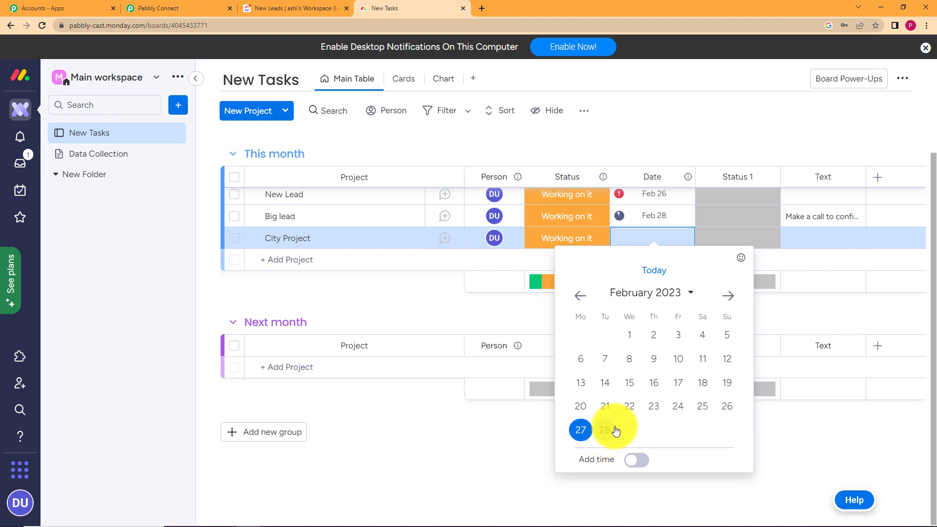
pyautogui.click(727, 296)
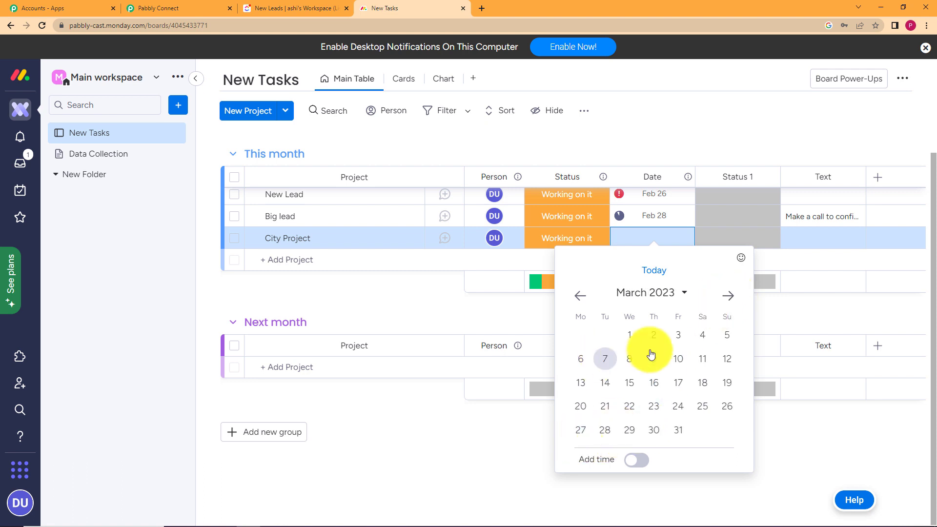
pyautogui.click(661, 339)
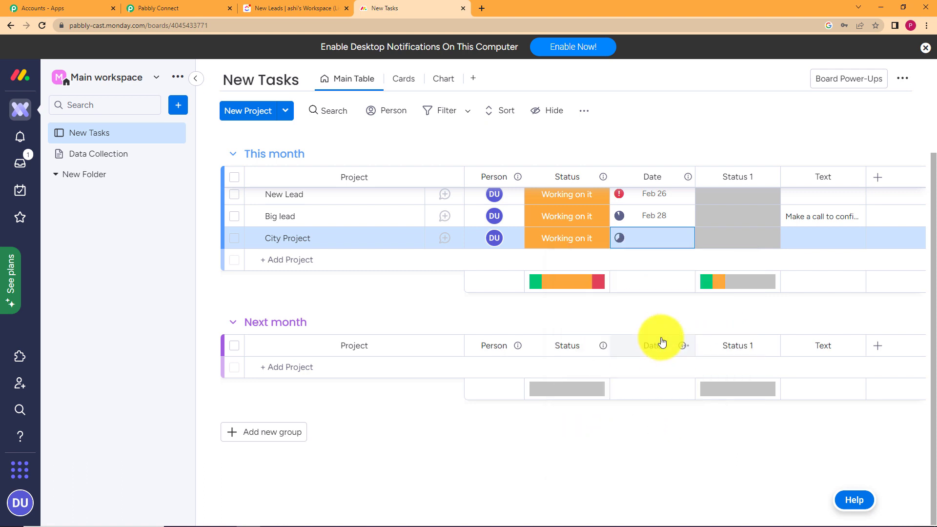
pyautogui.scroll(3, 655, 260)
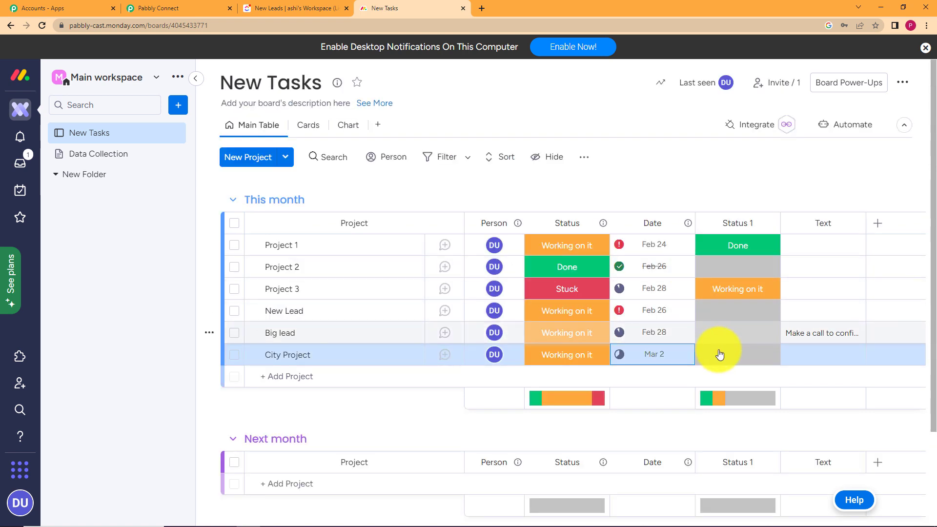
# Step: Enter "Collect the data related to the deal" as City Project's Text value
pyautogui.click(847, 352)
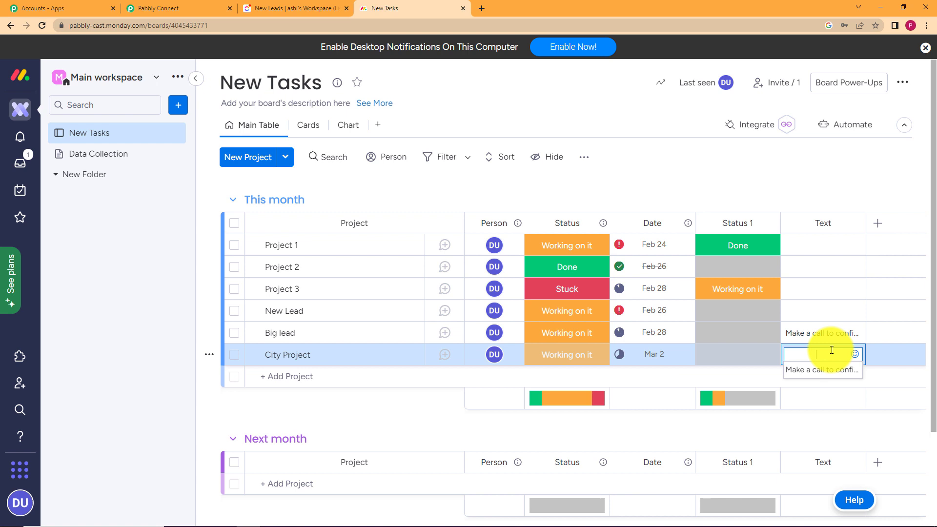
pyautogui.write('C')
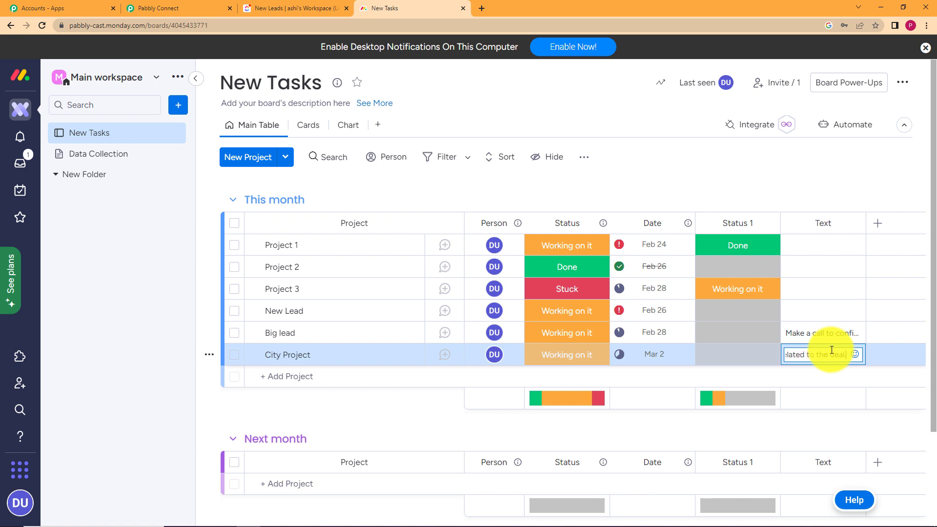
pyautogui.click(826, 377)
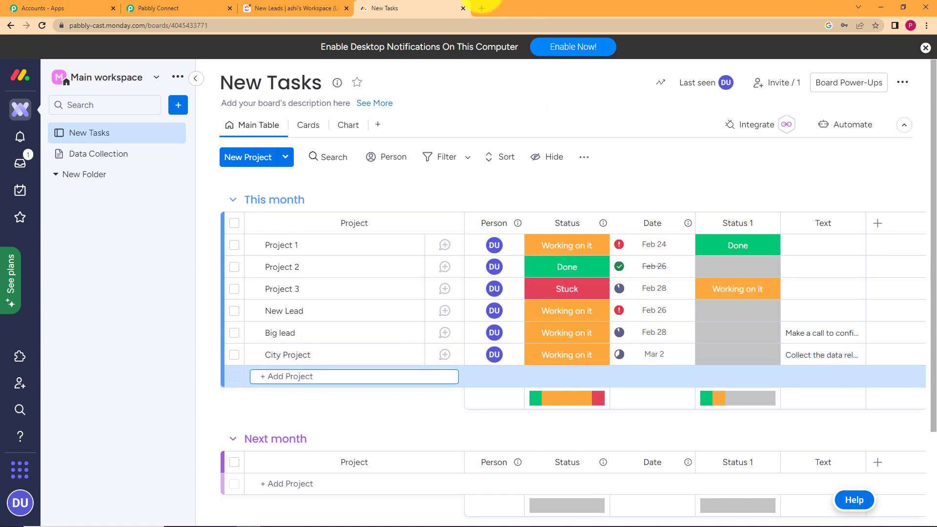
# Step: Switch to Pabbly Connect and examine the captured webhook response, including the user ID, top group, group name and app values
pyautogui.click(202, 5)
pyautogui.scroll(-2, 225, 301)
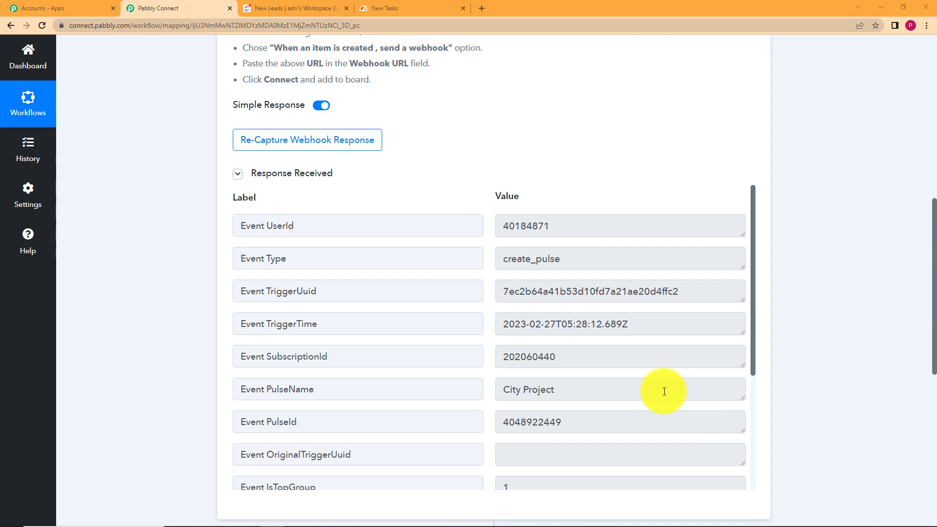
pyautogui.scroll(-2, 579, 304)
pyautogui.moveTo(578, 277); pyautogui.dragTo(484, 289)
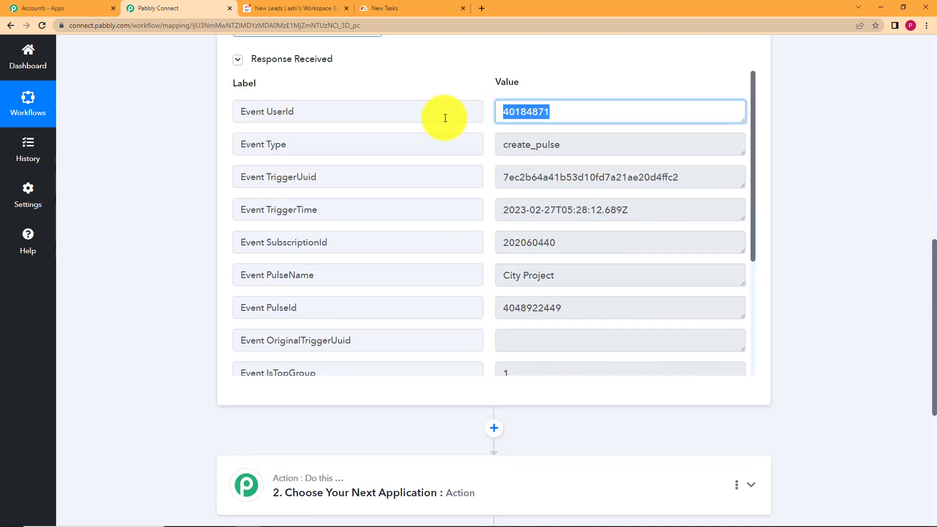
pyautogui.scroll(-3, 573, 305)
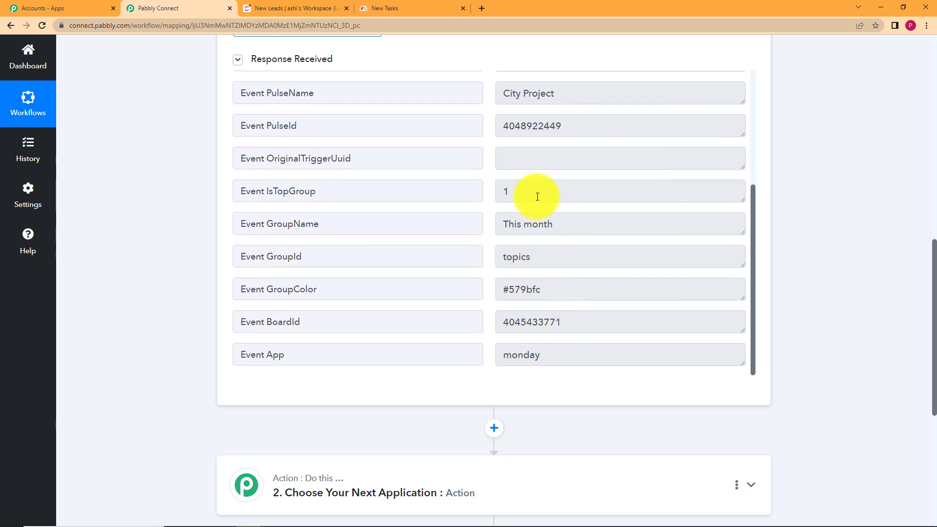
pyautogui.moveTo(538, 192); pyautogui.dragTo(475, 199)
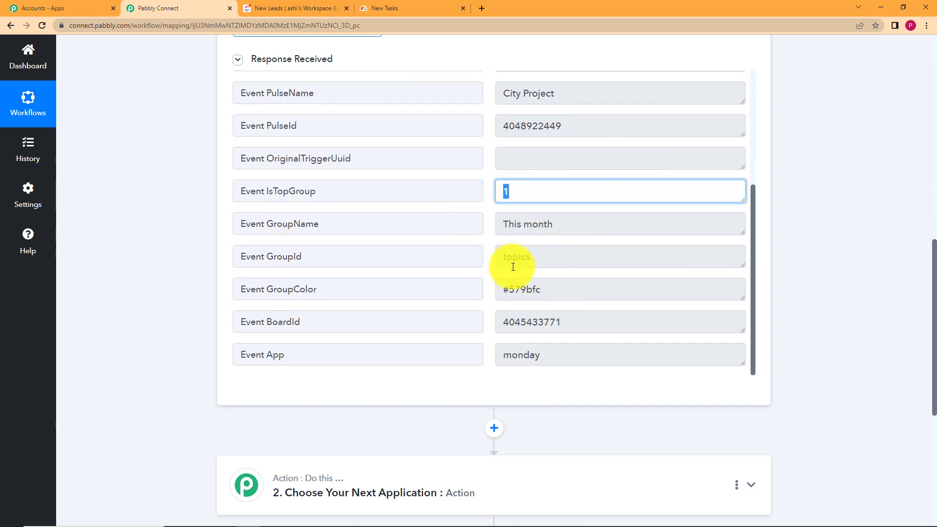
pyautogui.moveTo(566, 219); pyautogui.dragTo(499, 229)
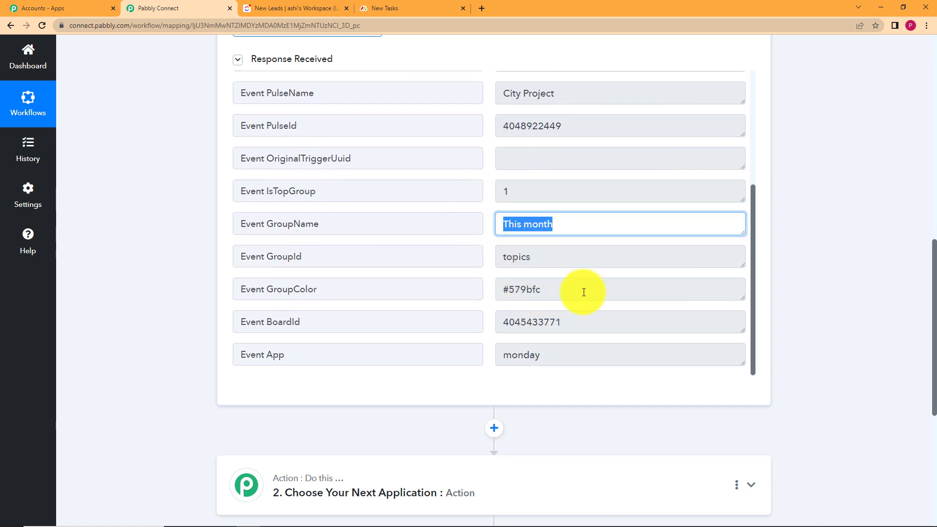
pyautogui.scroll(-4, 583, 292)
pyautogui.moveTo(581, 131); pyautogui.dragTo(477, 138)
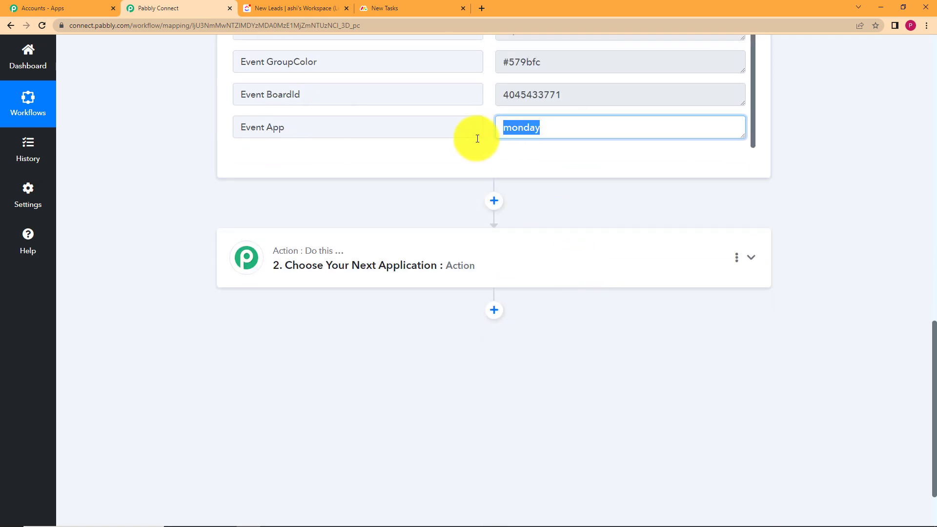
pyautogui.click(402, 194)
# Step: Compare the captured response and trigger setup in Pabbly Connect with the City Project row in Monday.com
pyautogui.scroll(7, 136, 204)
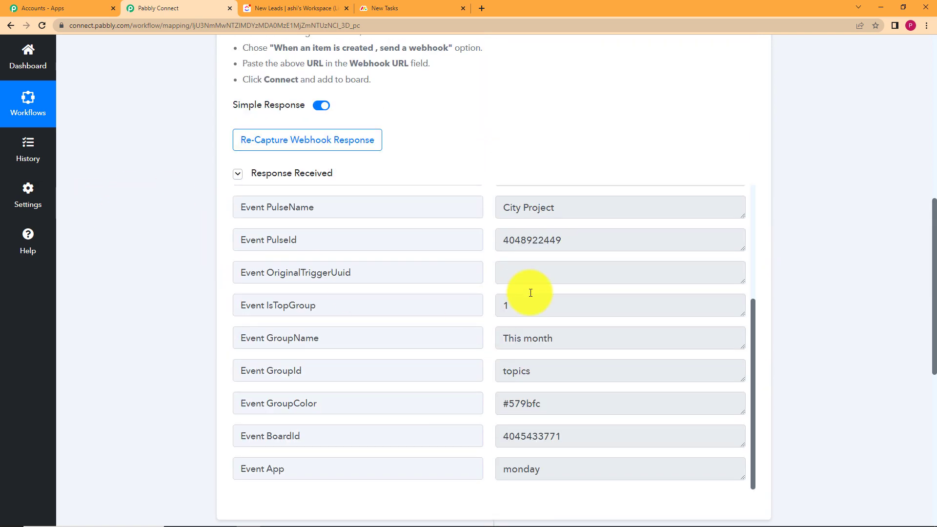
pyautogui.scroll(7, 168, 317)
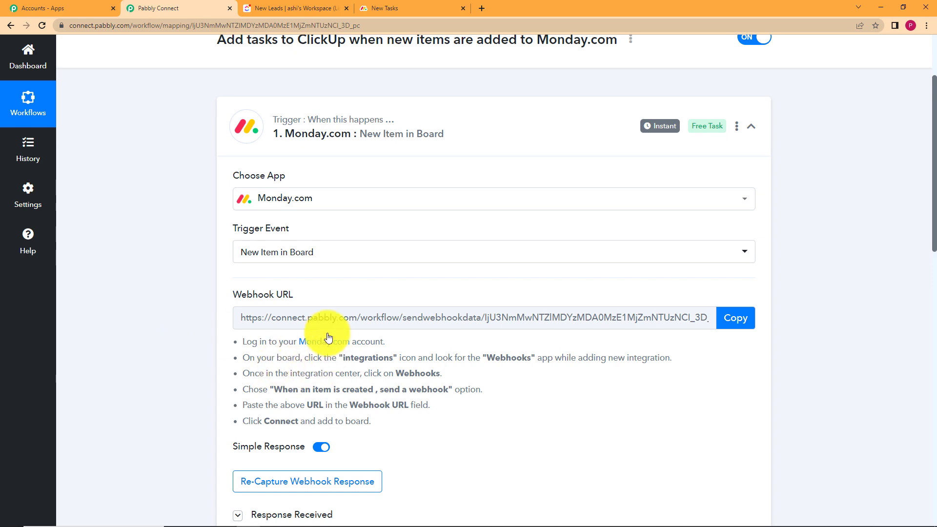
pyautogui.scroll(-5, 184, 370)
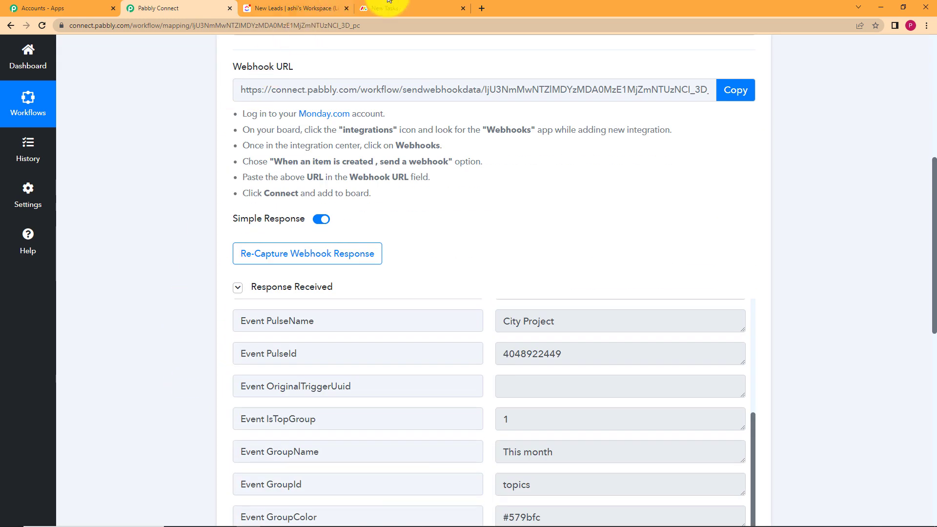
pyautogui.click(386, 8)
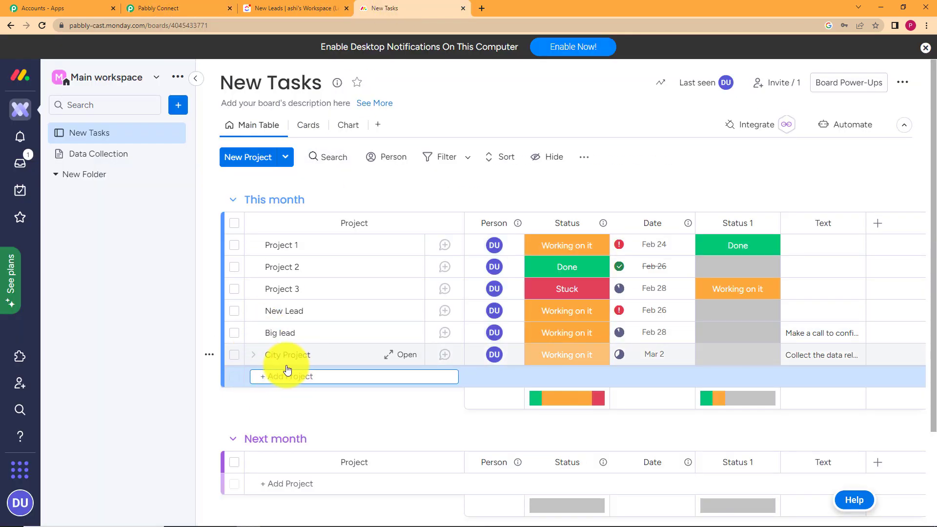
pyautogui.click(150, 6)
pyautogui.scroll(7, 643, 290)
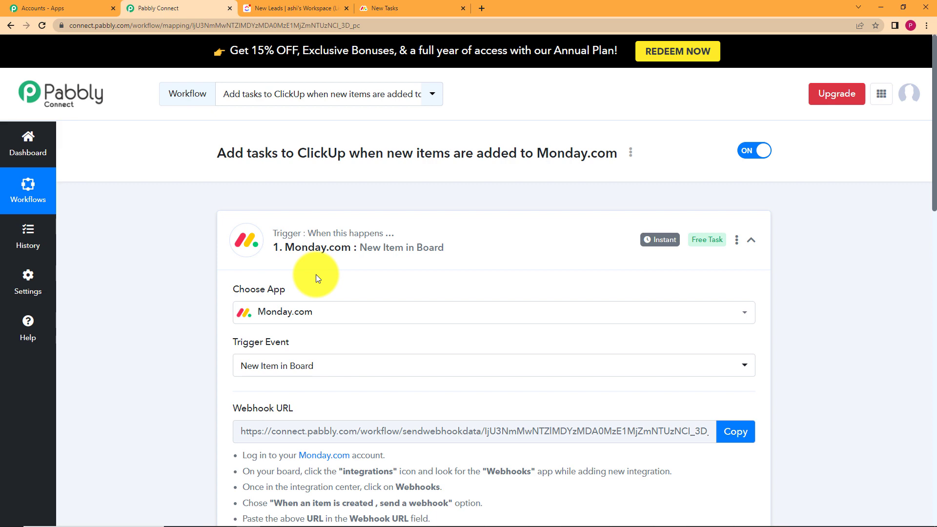
# Step: Search the action step's apps for "del" and choose Delay by Pabbly as the workflow's next application
pyautogui.scroll(-15, 180, 327)
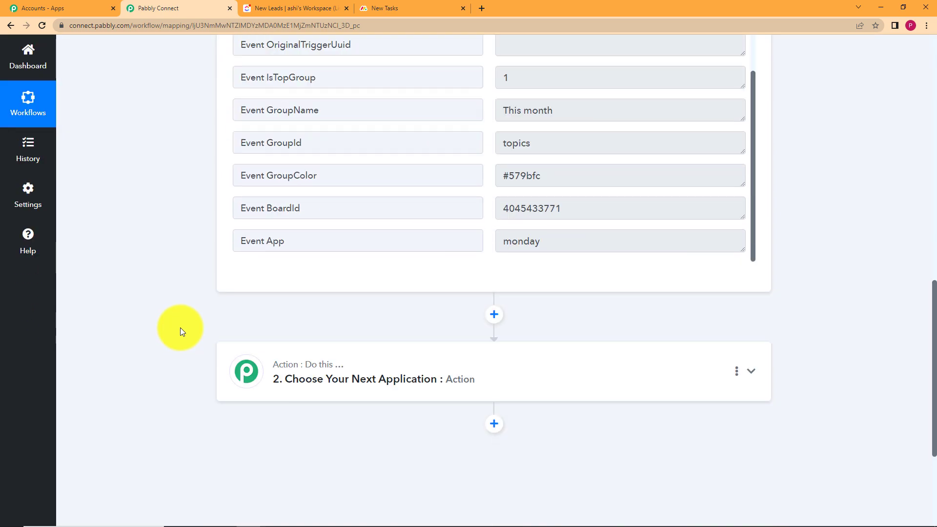
pyautogui.click(482, 372)
pyautogui.scroll(-5, 205, 380)
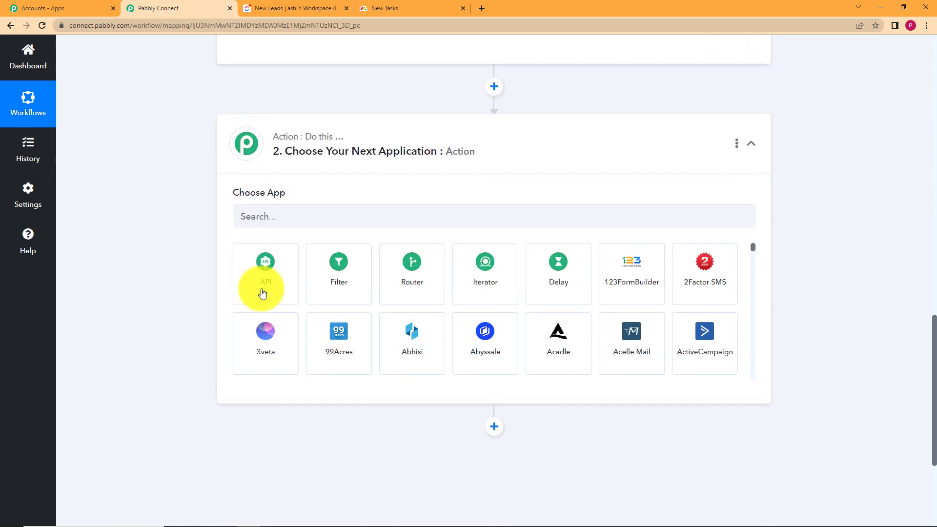
pyautogui.click(321, 216)
pyautogui.write('d')
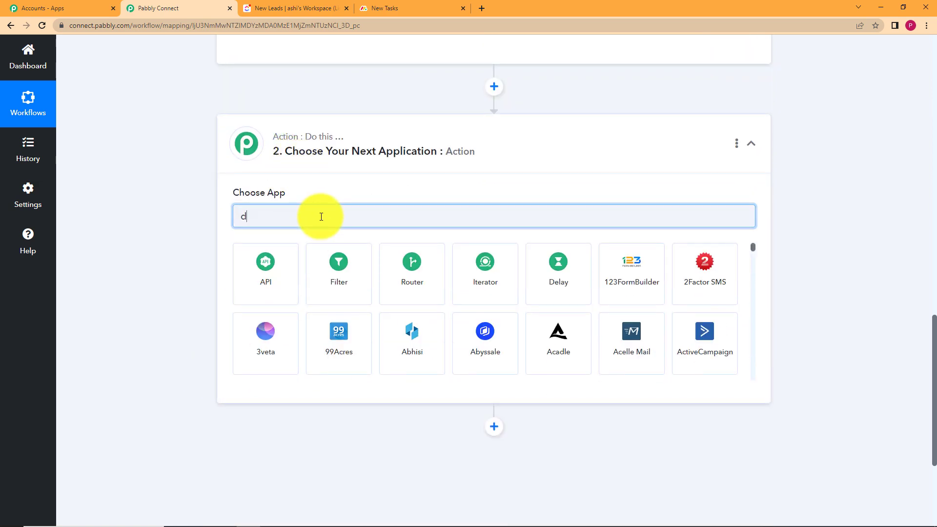
pyautogui.write('el')
pyautogui.click(268, 274)
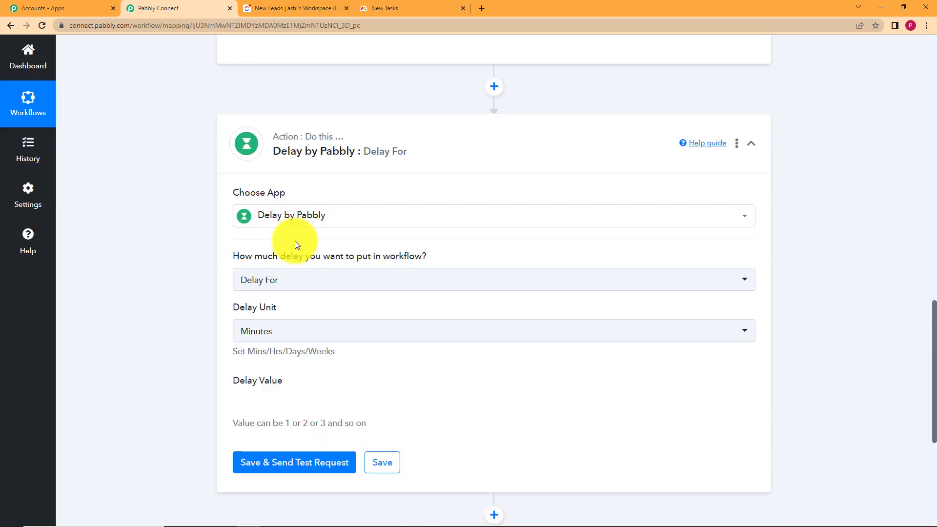
# Step: Set the Delay by Pabbly action to Delay For, with Minutes as the delay unit
pyautogui.scroll(8, 180, 284)
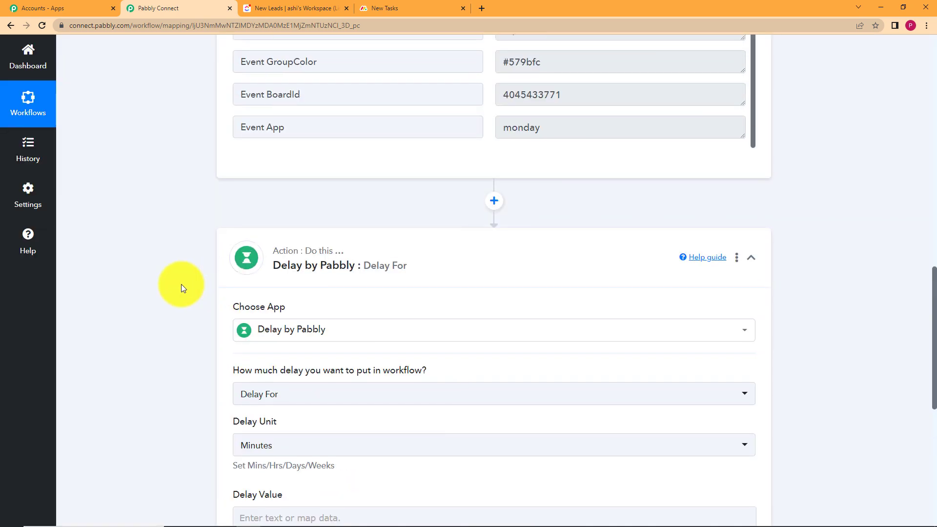
pyautogui.scroll(3, 180, 284)
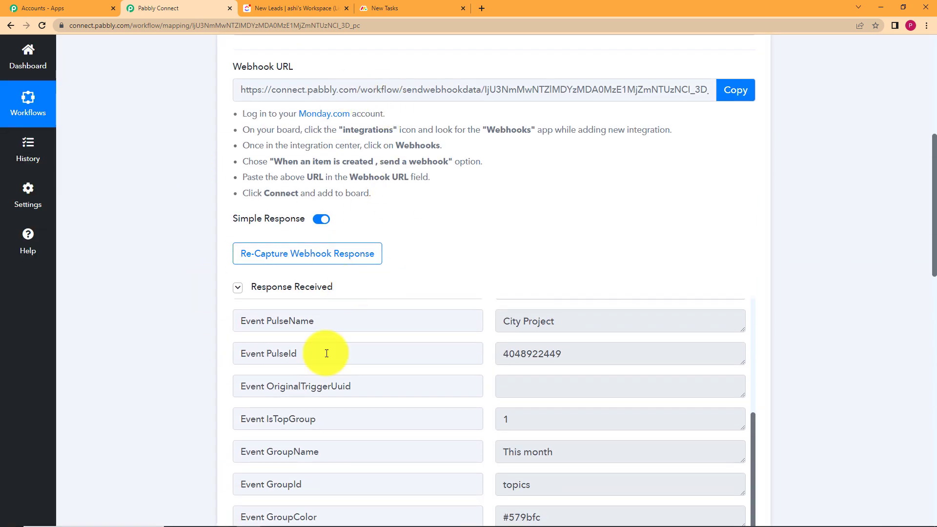
pyautogui.scroll(4, 419, 277)
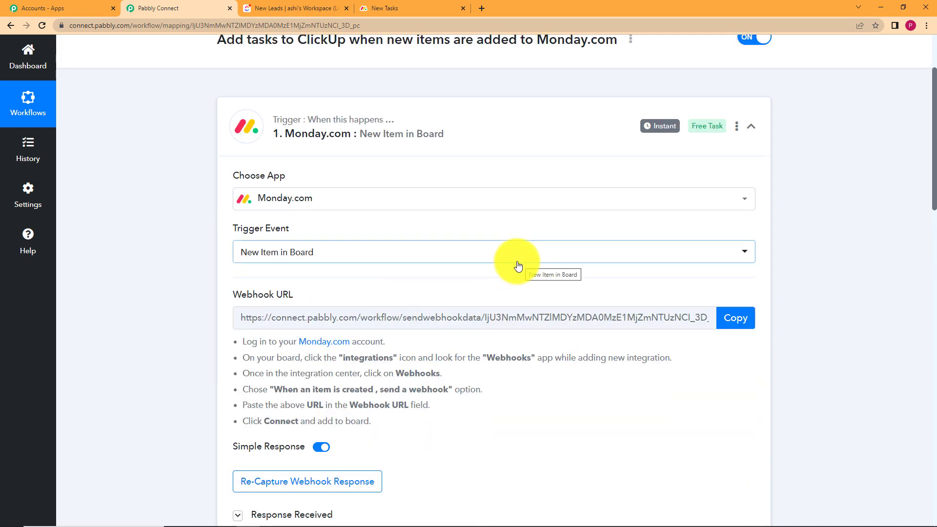
pyautogui.scroll(-6, 166, 365)
pyautogui.scroll(-9, 160, 367)
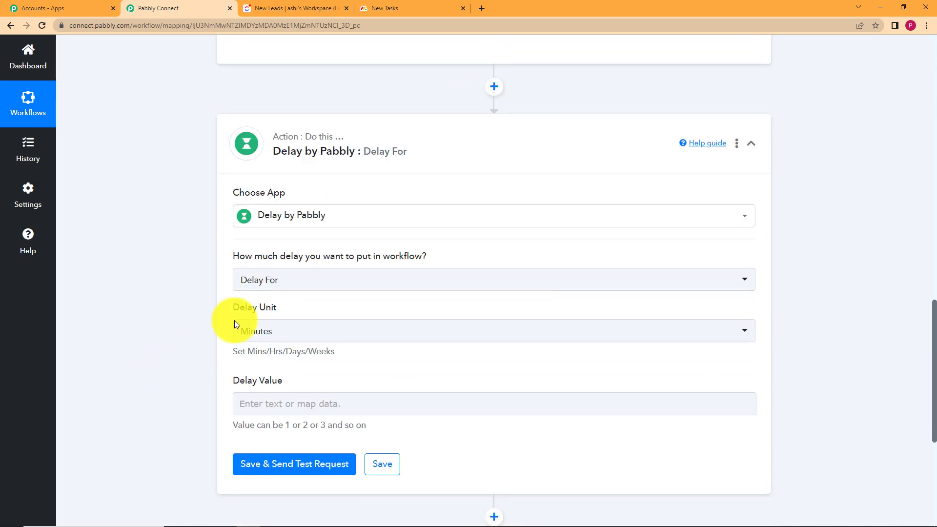
pyautogui.click(291, 284)
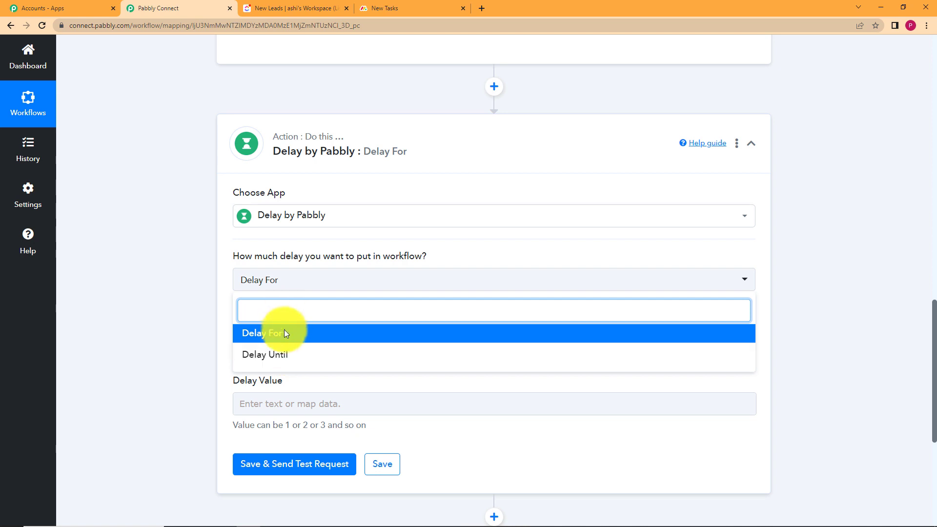
pyautogui.click(283, 337)
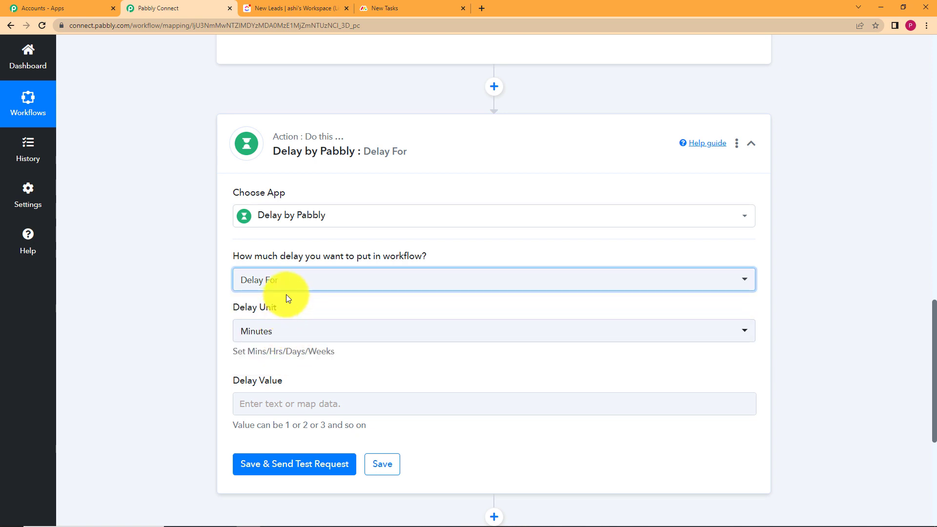
pyautogui.click(287, 332)
pyautogui.click(290, 380)
pyautogui.click(291, 331)
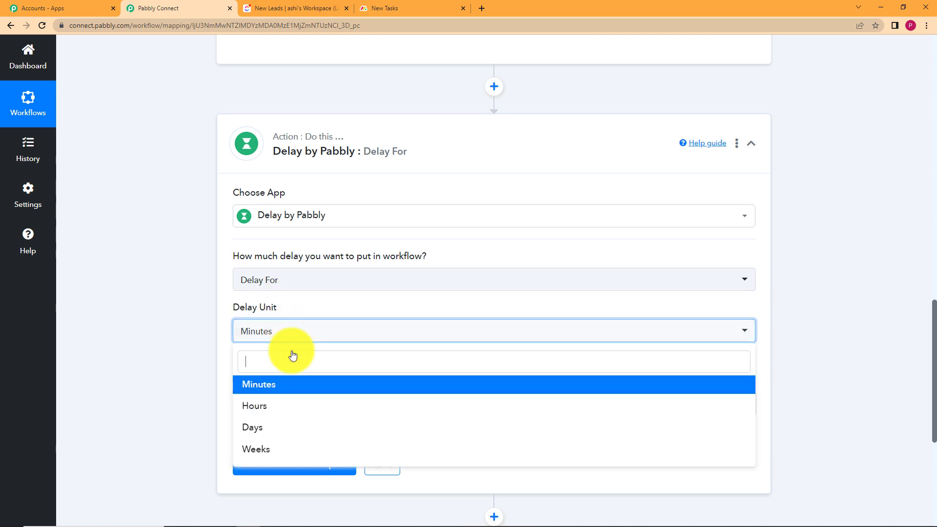
pyautogui.click(286, 386)
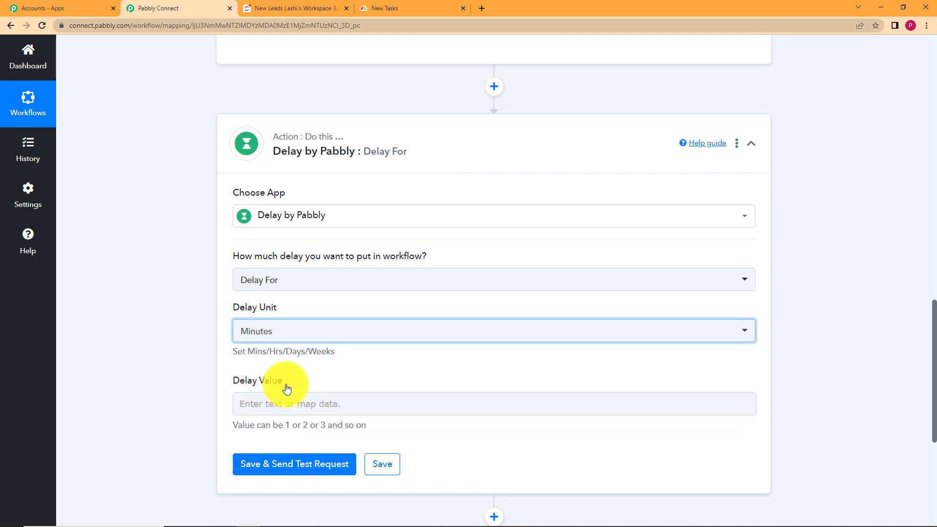
# Step: Check City Project's details in Monday.com, and set the Delay Value to 5 in Pabbly Connect
pyautogui.click(386, 8)
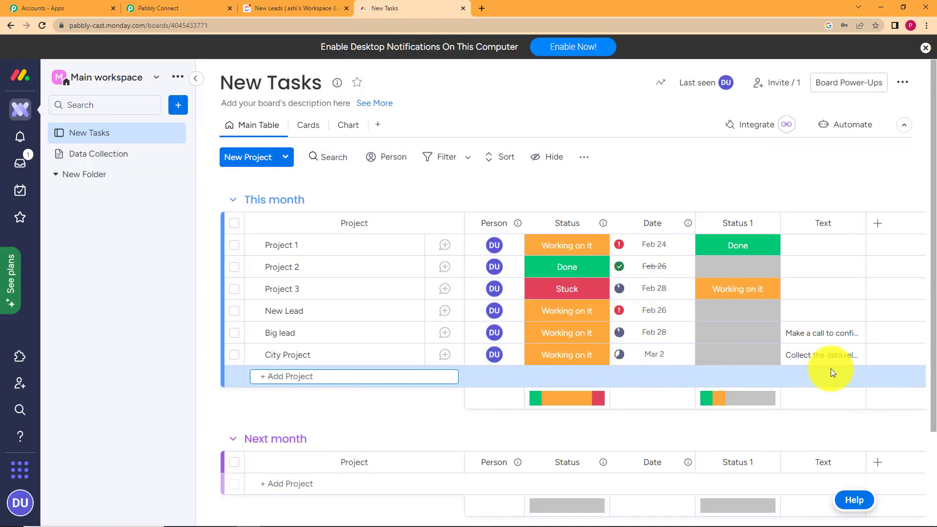
pyautogui.click(185, 9)
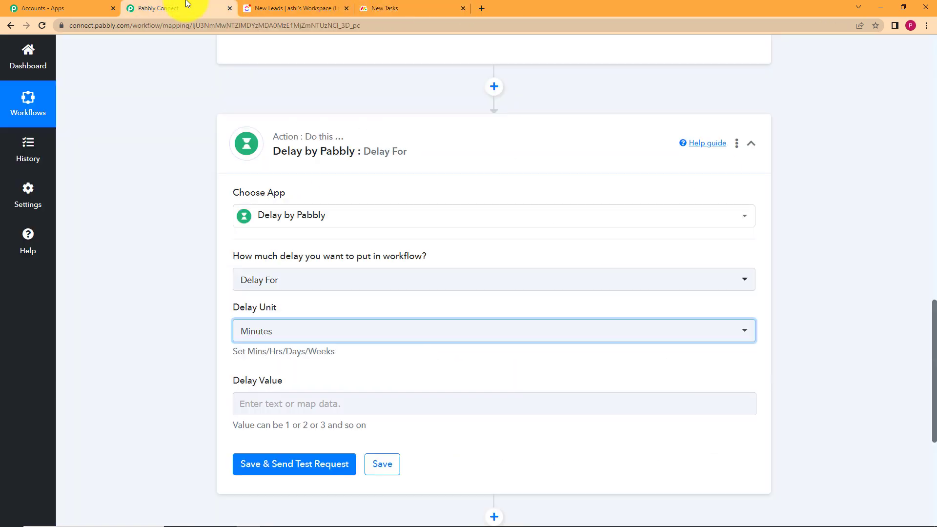
pyautogui.click(254, 399)
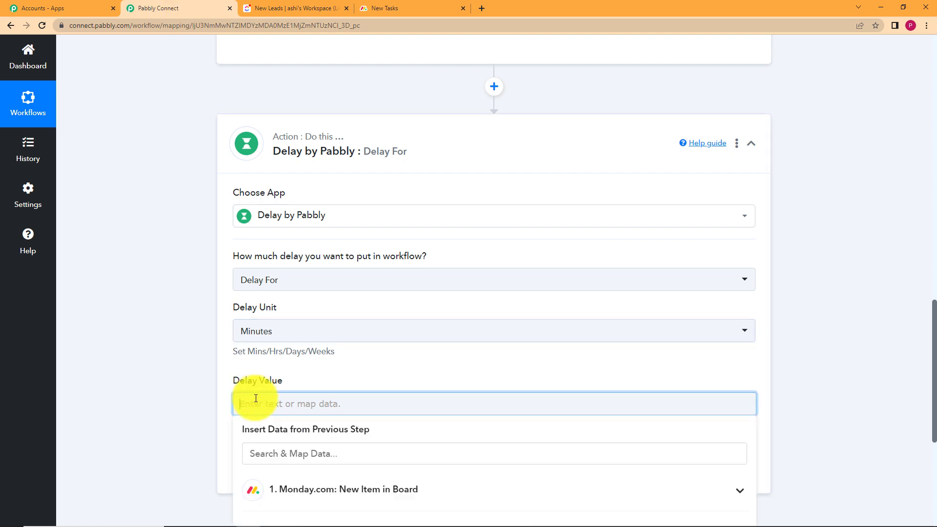
pyautogui.write('5')
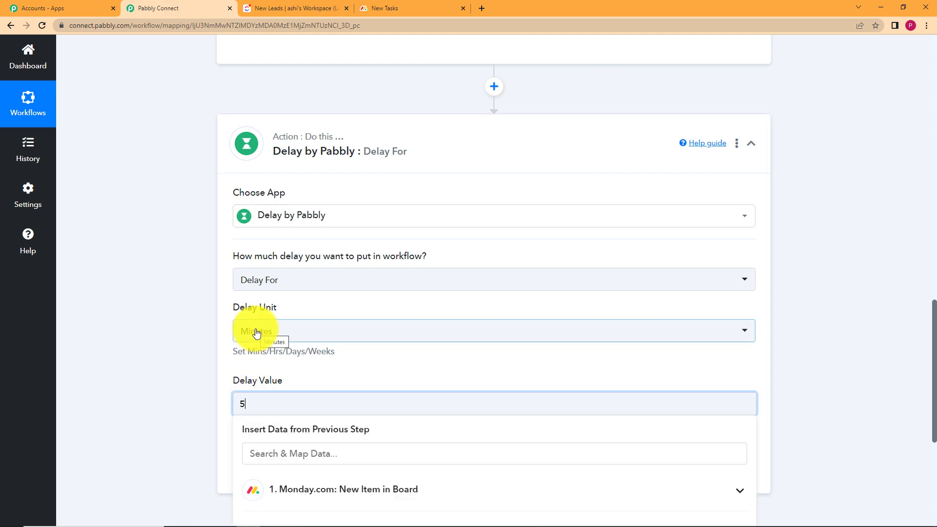
pyautogui.click(180, 365)
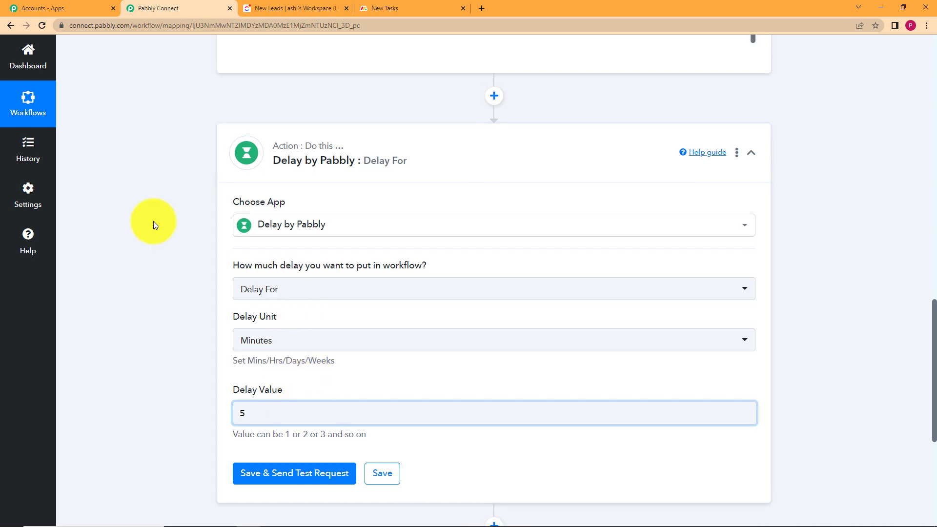
# Step: Save the delay step with a test request and review its received status and message
pyautogui.scroll(15, 153, 222)
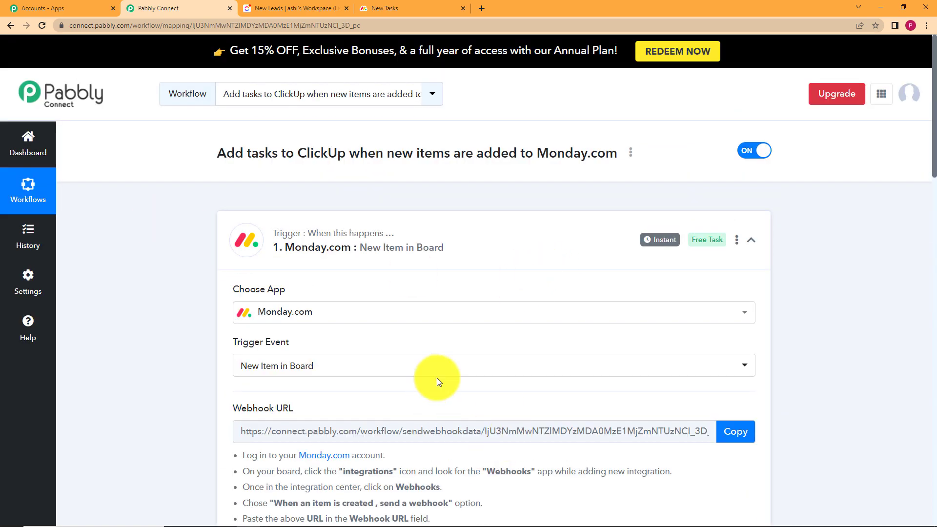
pyautogui.scroll(-9, 205, 398)
pyautogui.scroll(-10, 210, 407)
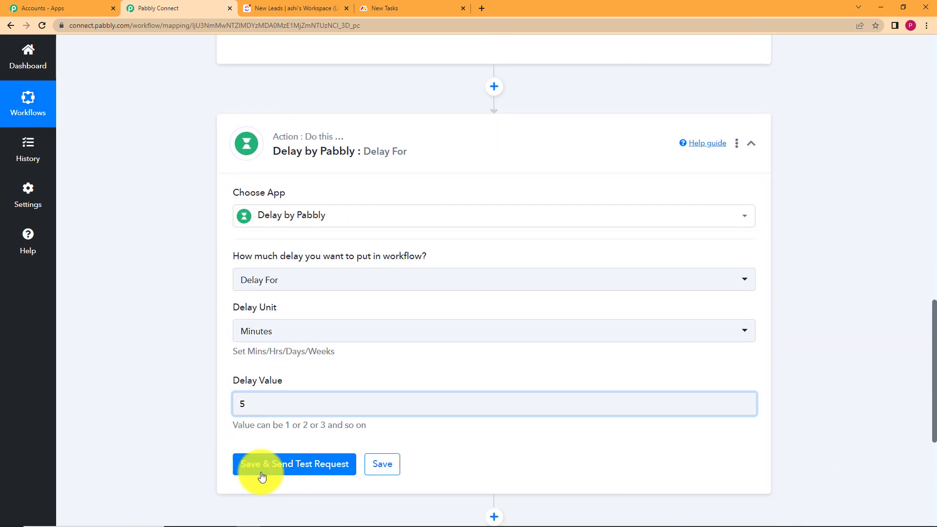
pyautogui.click(248, 464)
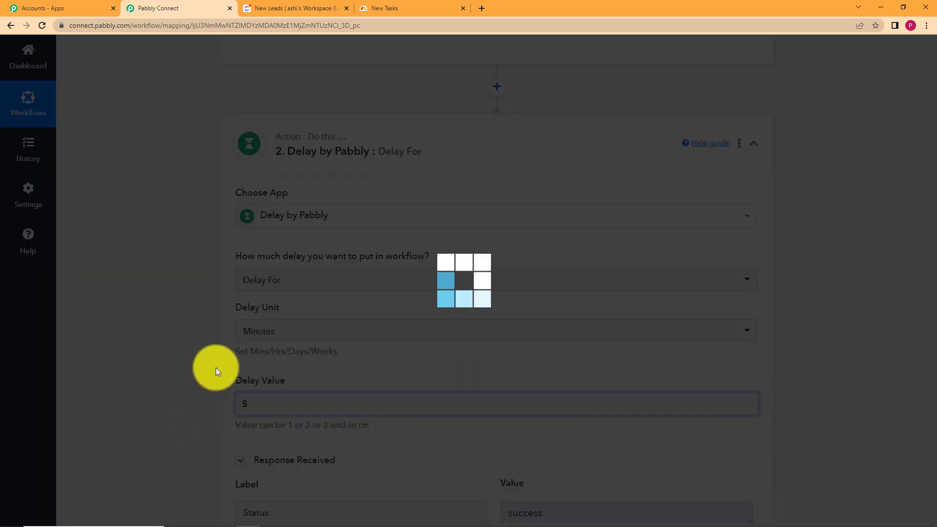
pyautogui.scroll(-7, 213, 449)
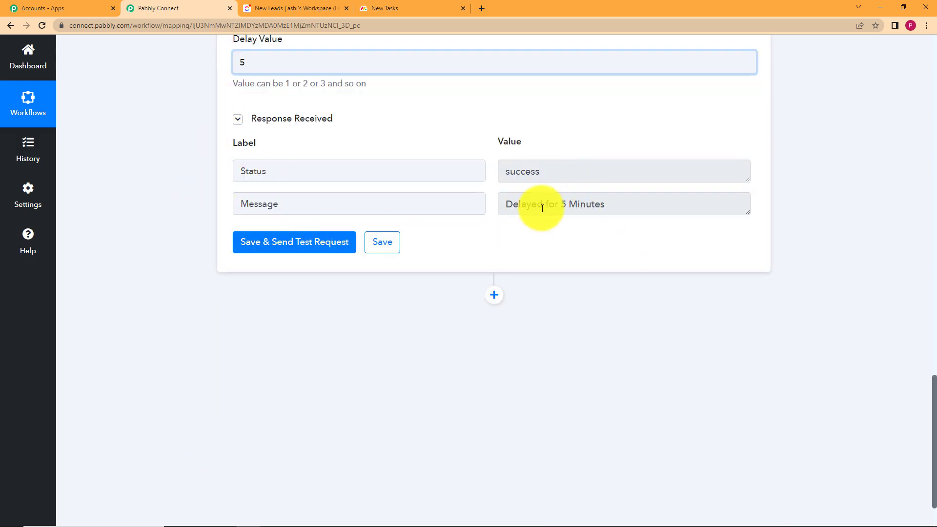
pyautogui.scroll(10, 141, 237)
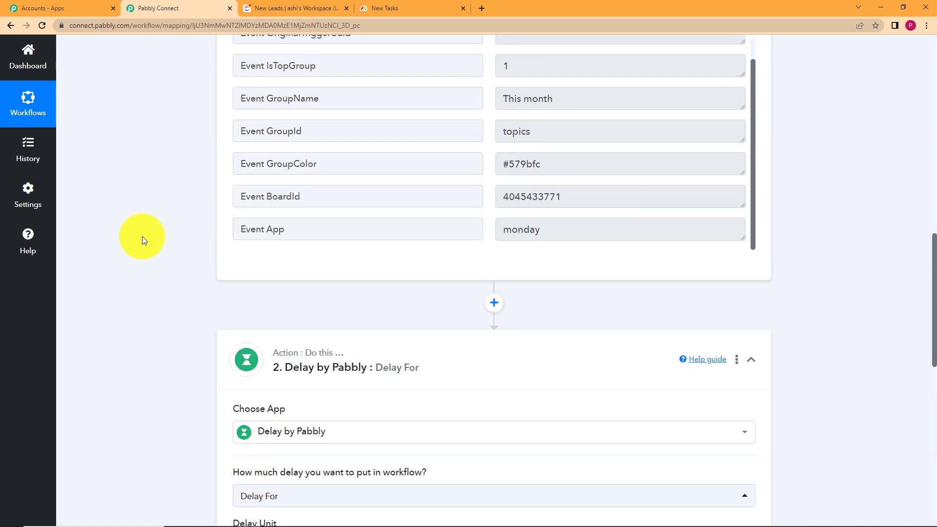
pyautogui.scroll(-10, 185, 464)
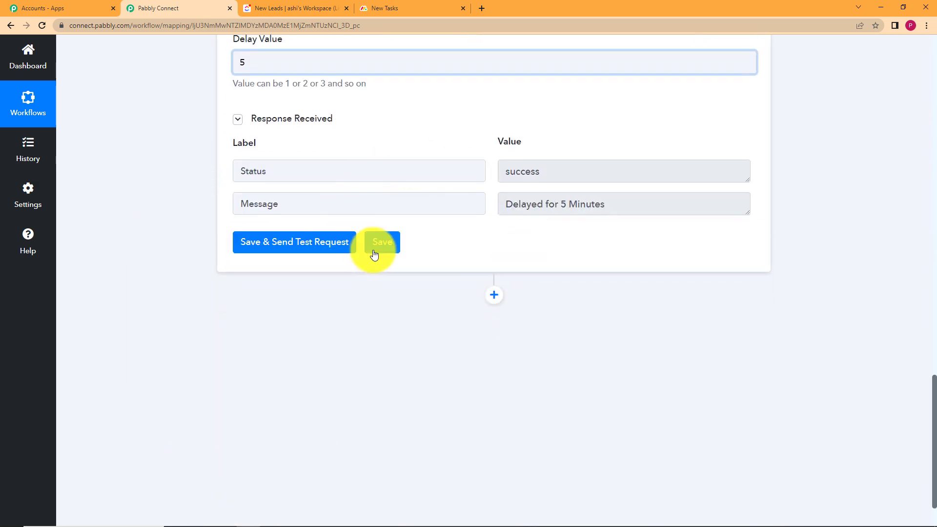
pyautogui.click(374, 254)
pyautogui.click(466, 330)
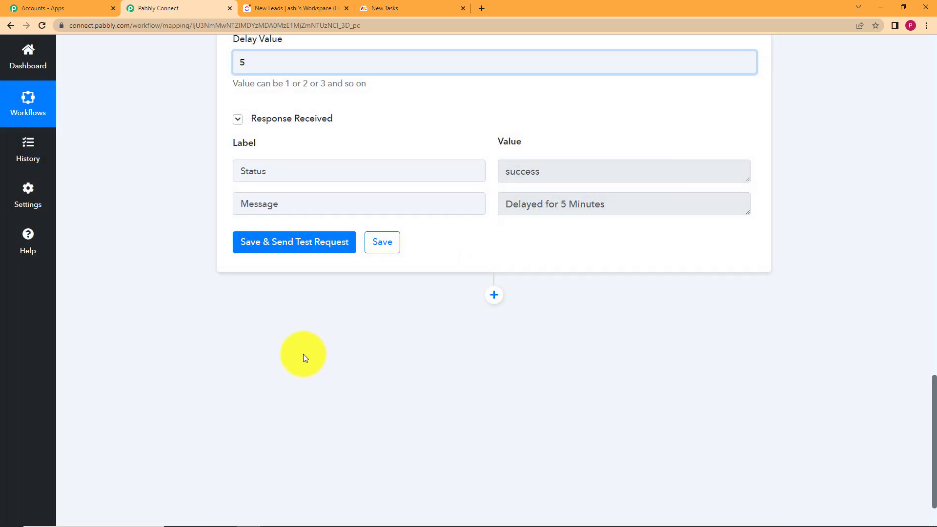
# Step: Compare the captured webhook response in Pabbly Connect with the City Project row in Monday.com and the New Leads task list in ClickUp
pyautogui.scroll(14, 194, 306)
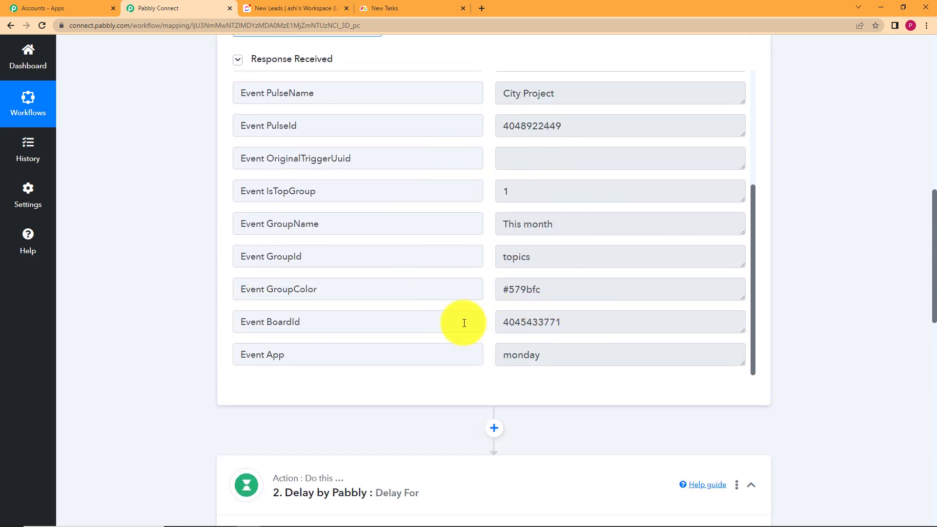
pyautogui.scroll(5, 459, 320)
pyautogui.click(388, 6)
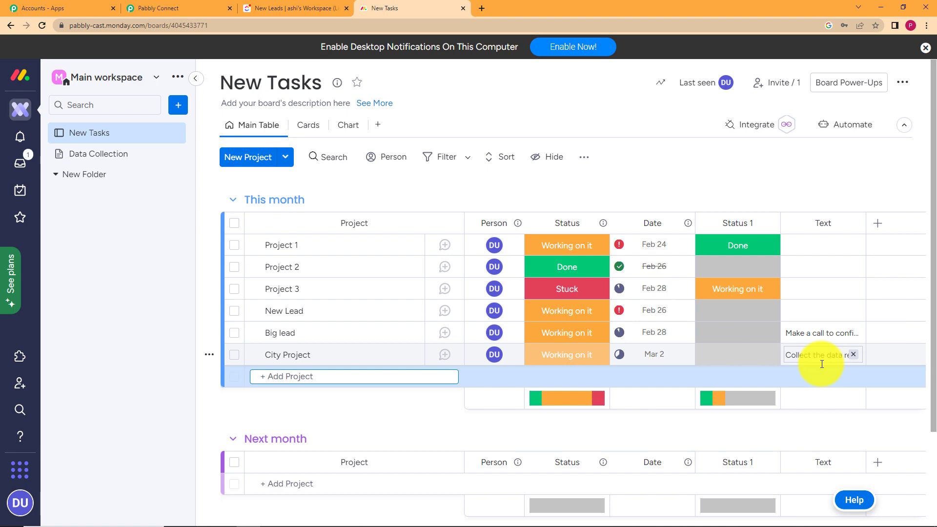
pyautogui.click(198, 4)
pyautogui.scroll(5, 530, 293)
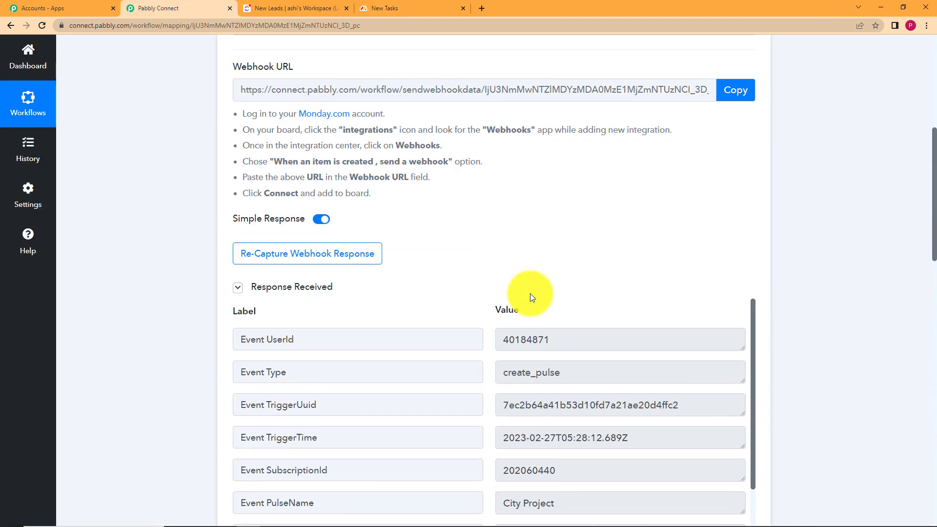
pyautogui.scroll(-2, 544, 371)
pyautogui.click(548, 385)
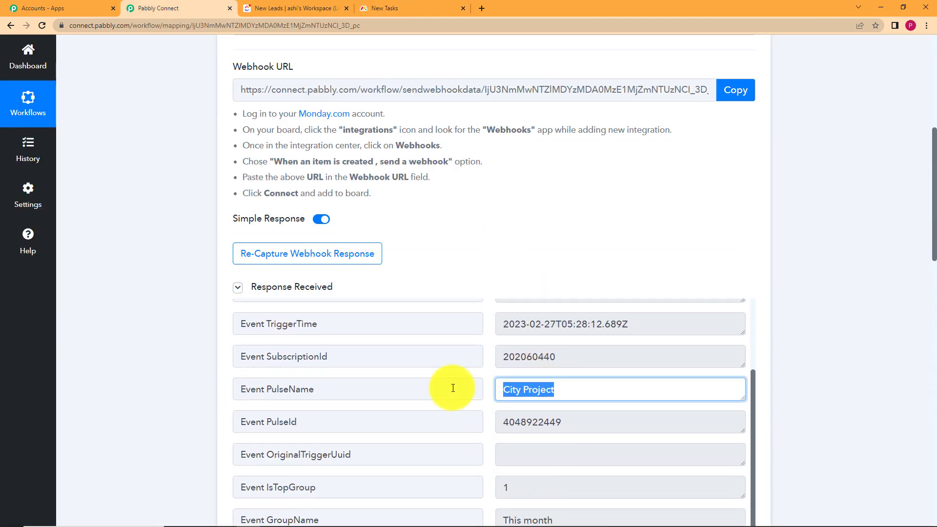
pyautogui.scroll(-1, 451, 387)
pyautogui.scroll(-2, 512, 344)
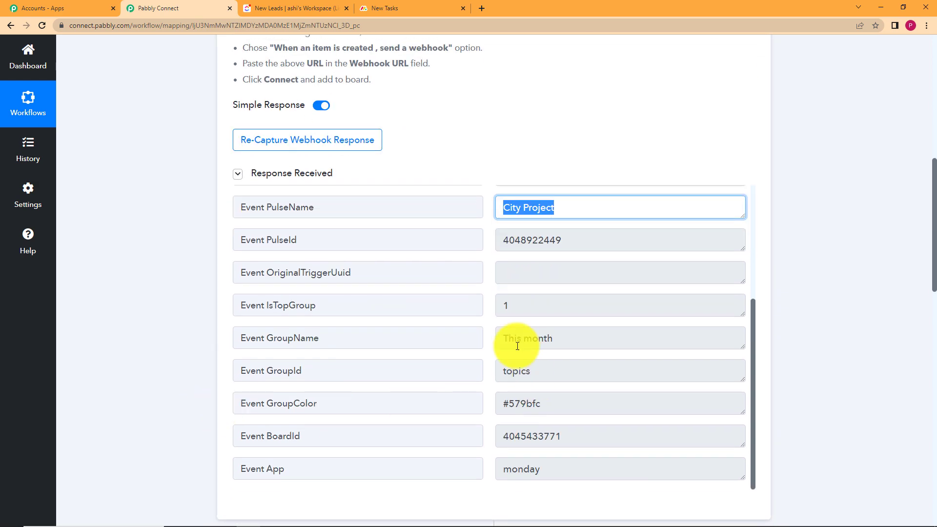
pyautogui.scroll(4, 251, 429)
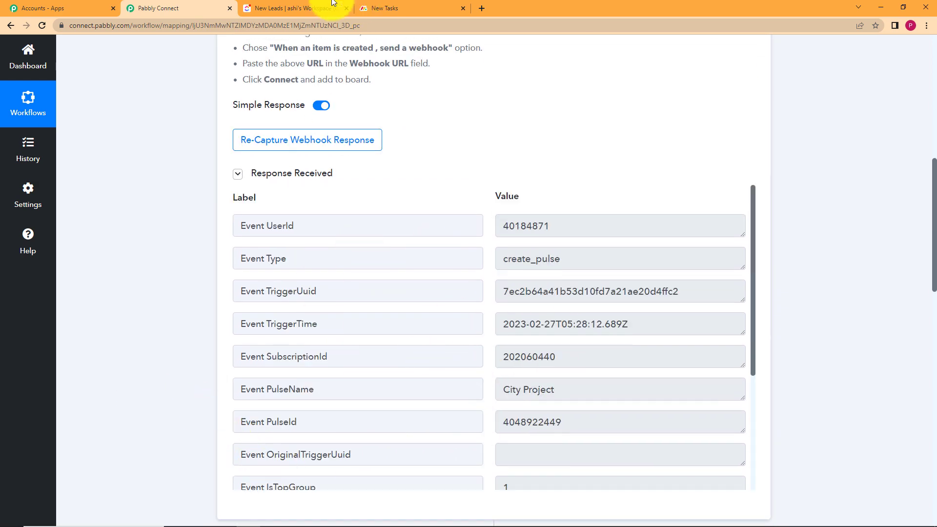
pyautogui.click(297, 8)
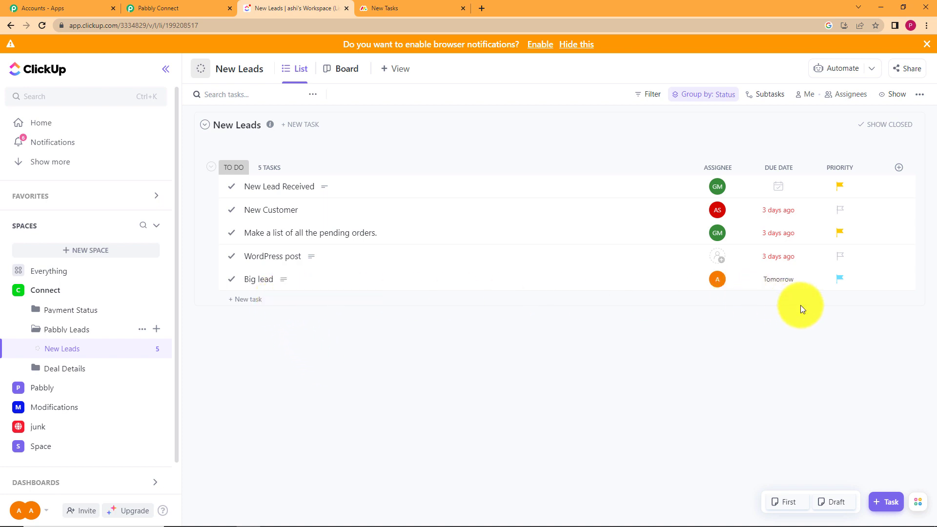
pyautogui.click(205, 7)
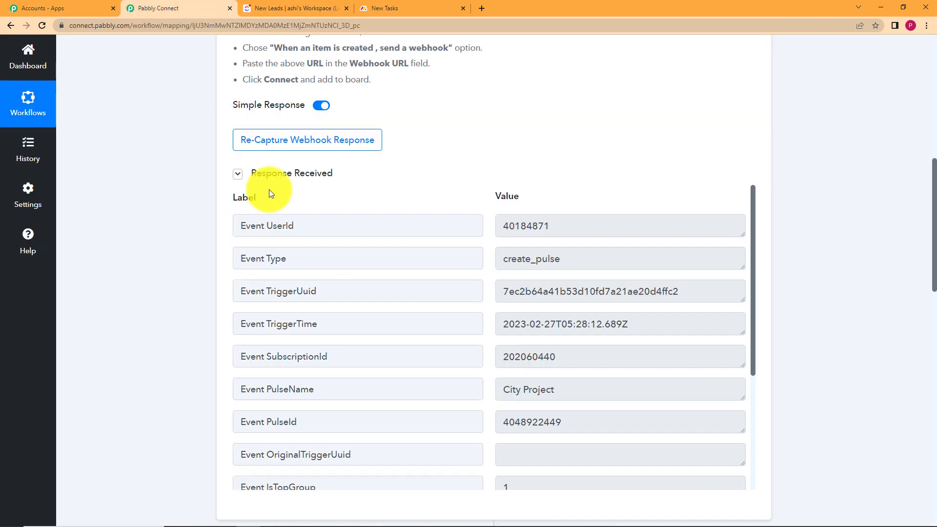
# Step: Add an action step after the Delay by Pabbly step and choose Monday.com as its app
pyautogui.scroll(-5, 191, 315)
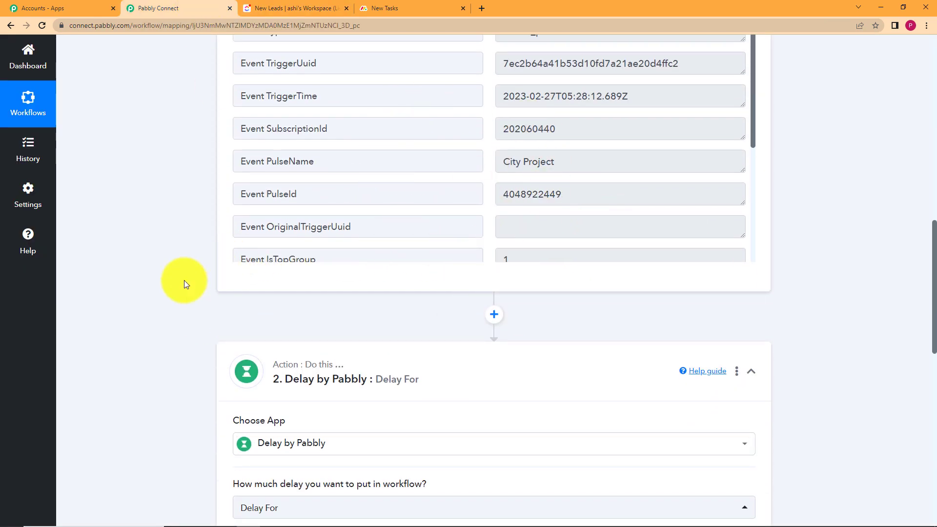
pyautogui.scroll(-12, 146, 289)
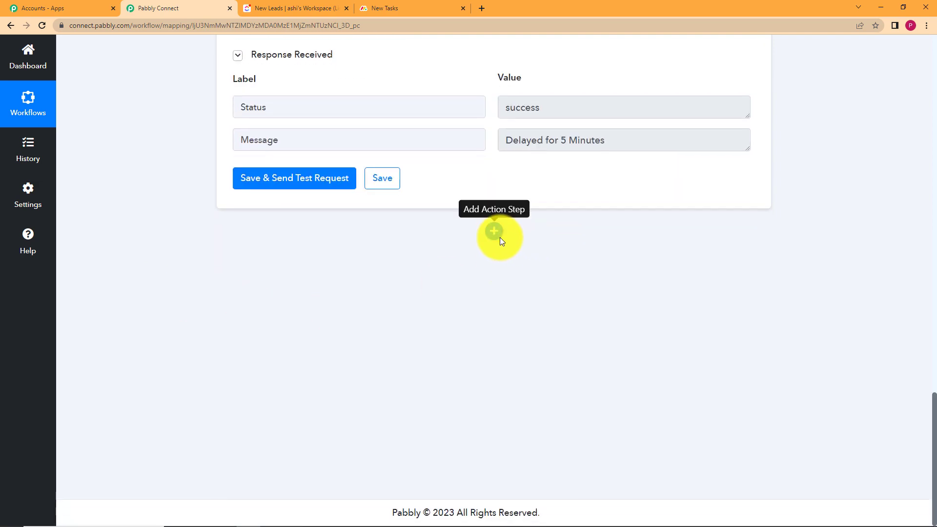
pyautogui.click(494, 232)
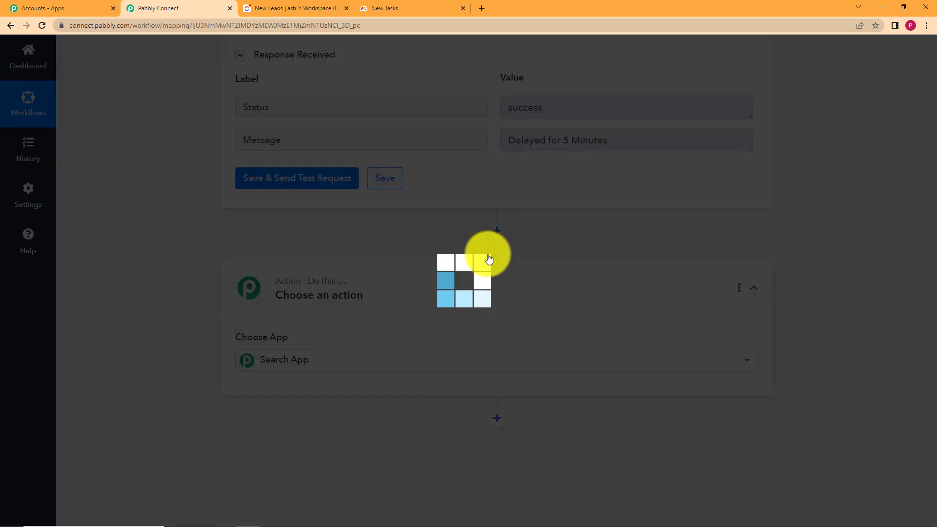
pyautogui.scroll(-2, 166, 340)
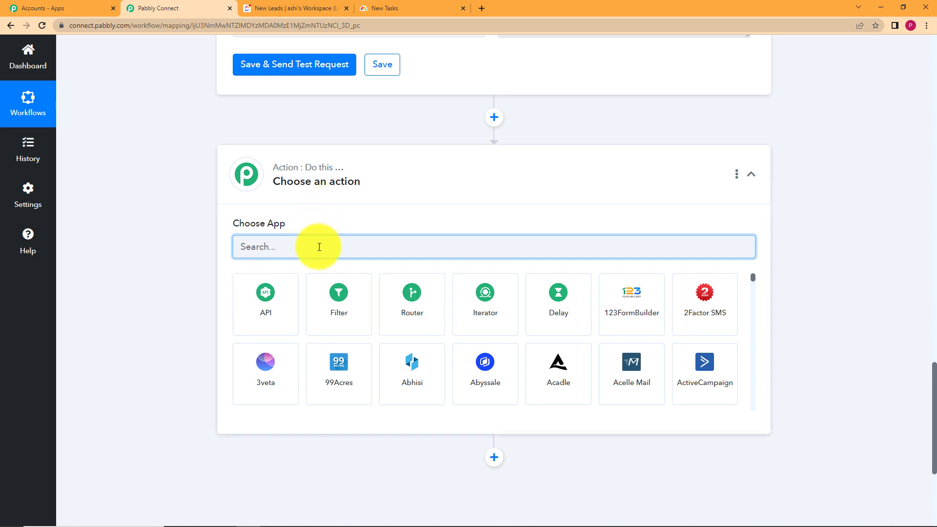
pyautogui.write('monda')
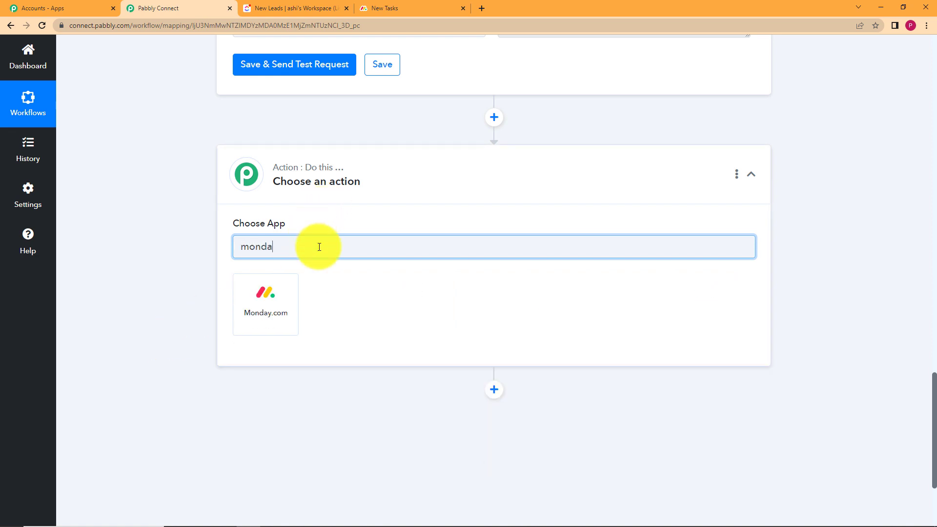
pyautogui.click(286, 313)
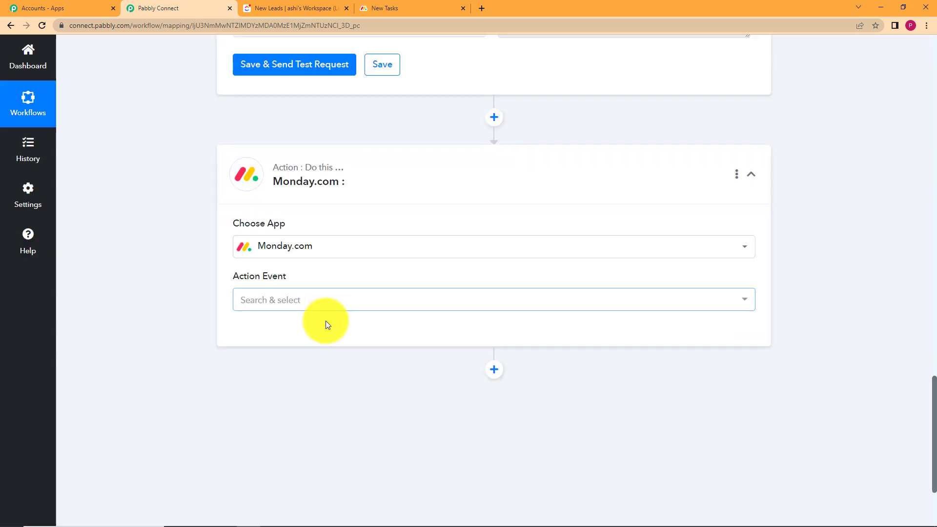
# Step: Set the Monday.com step's action event to Get an Item
pyautogui.click(339, 304)
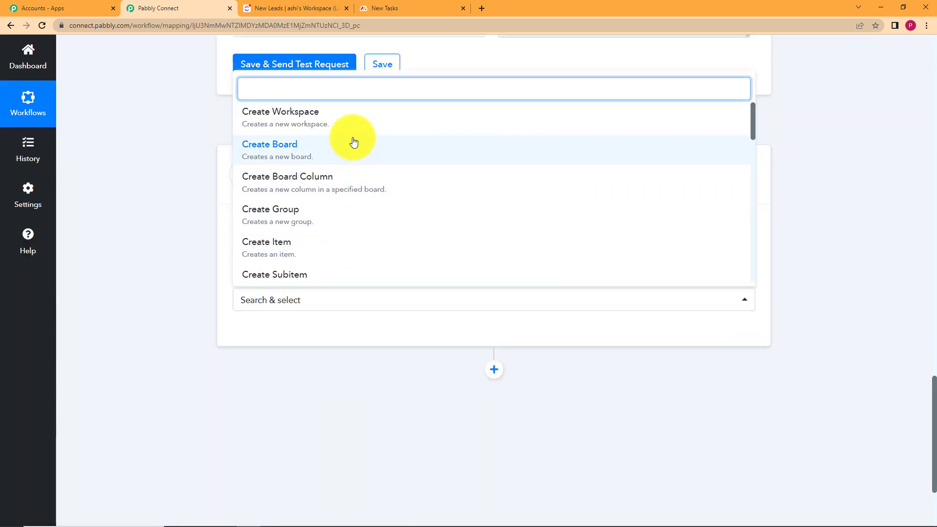
pyautogui.write('get')
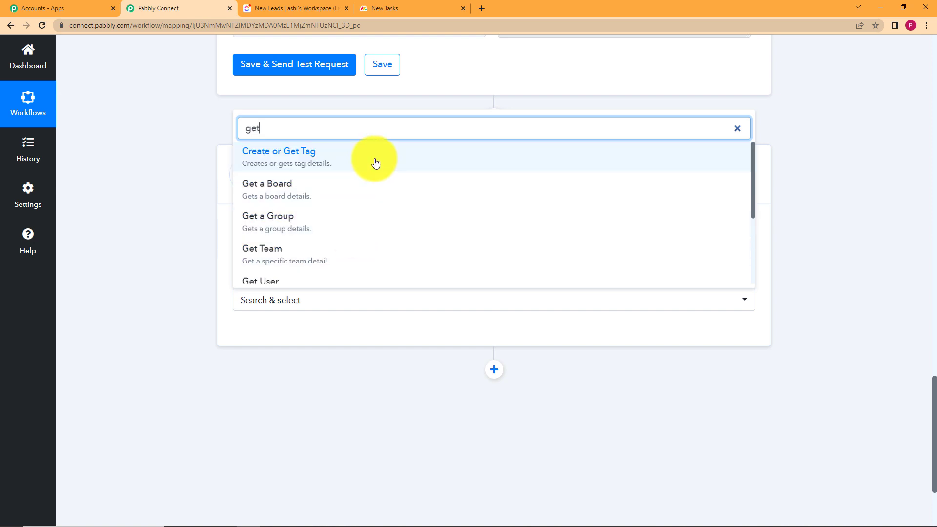
pyautogui.scroll(-2, 373, 169)
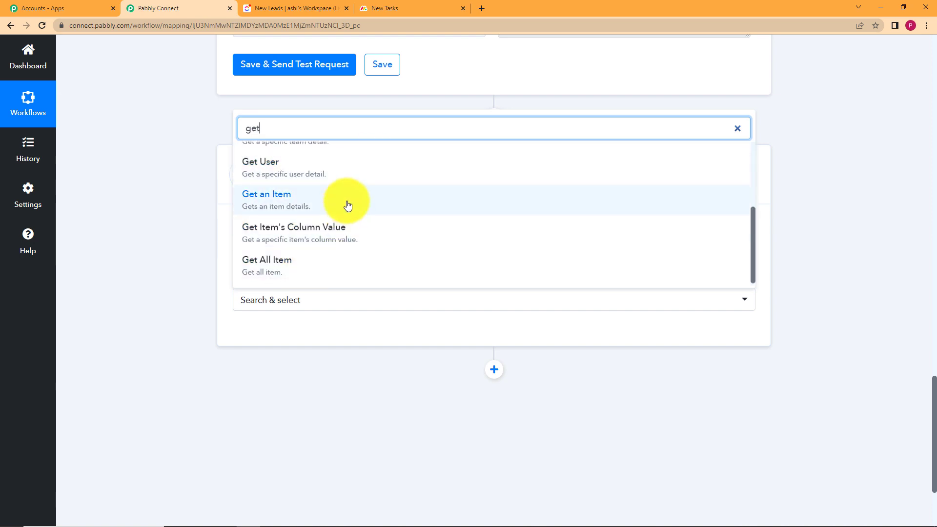
pyautogui.click(347, 204)
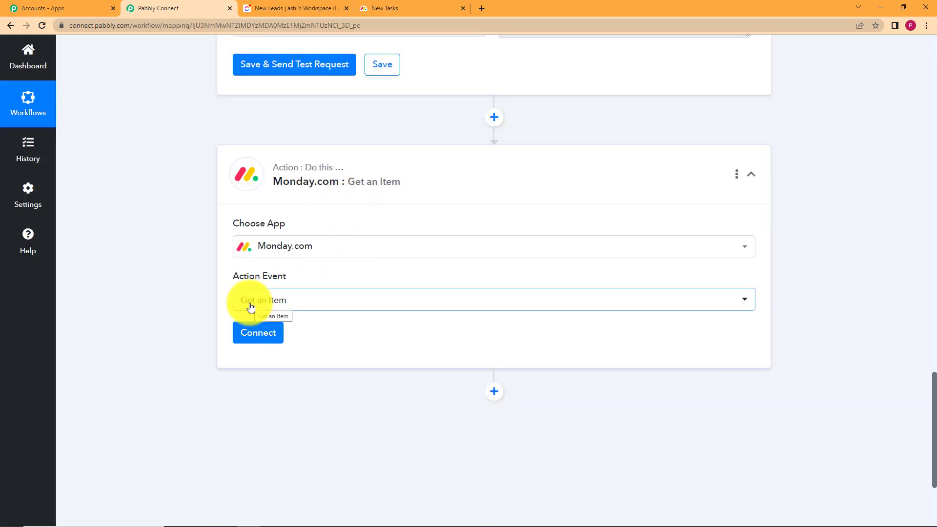
# Step: Check the trigger's captured webhook response, and connect the Get an Item step through the existing connection Monday.com #1
pyautogui.scroll(20, 121, 250)
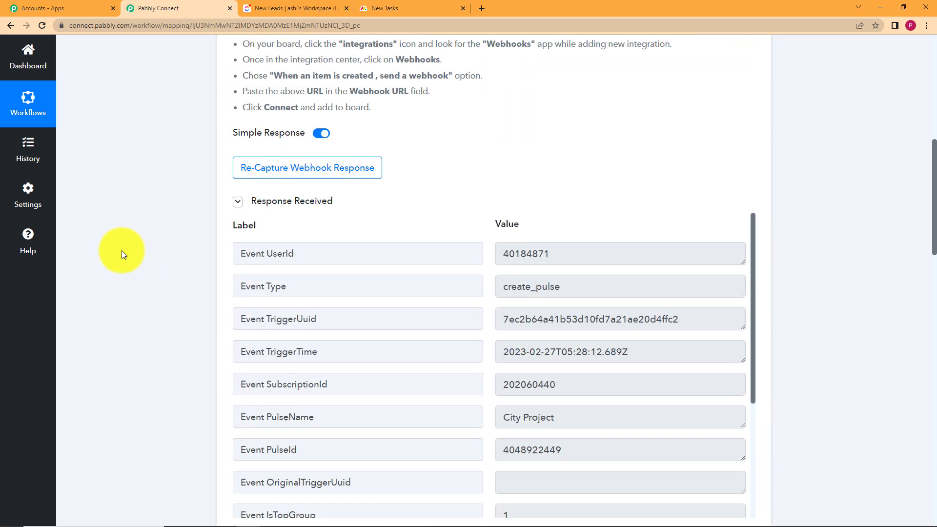
pyautogui.moveTo(640, 273); pyautogui.dragTo(429, 289)
pyautogui.click(477, 229)
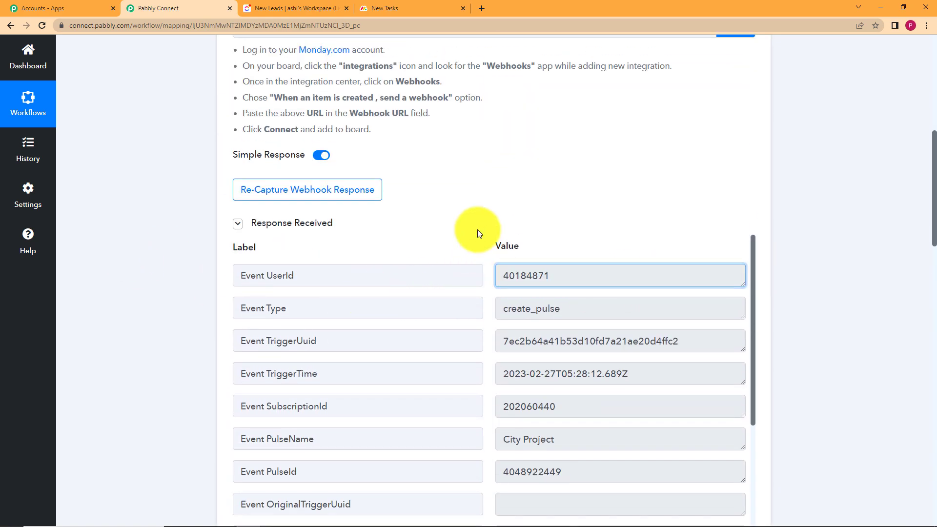
pyautogui.scroll(-15, 155, 315)
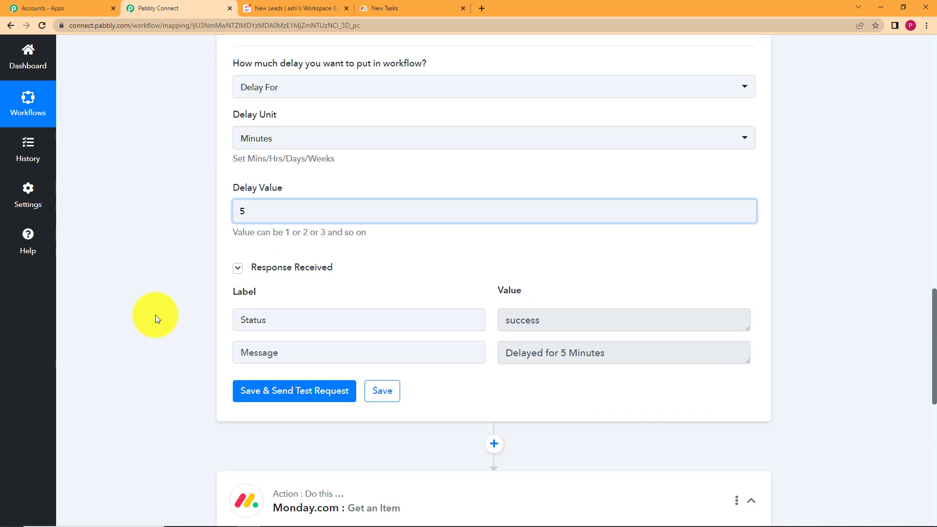
pyautogui.scroll(-4, 155, 315)
pyautogui.click(260, 343)
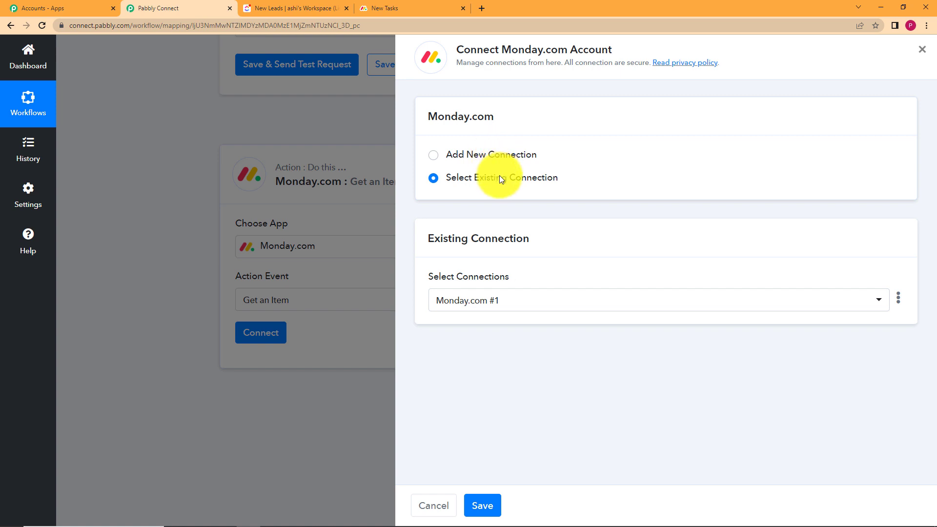
pyautogui.click(493, 506)
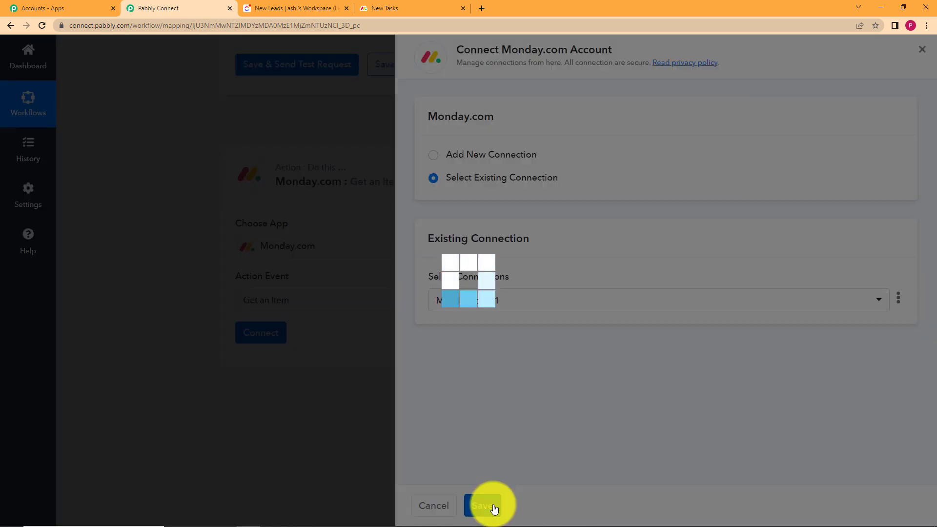
# Step: Check the board name in Monday.com, and set the Get an Item step's board to New Tasks
pyautogui.scroll(-5, 168, 347)
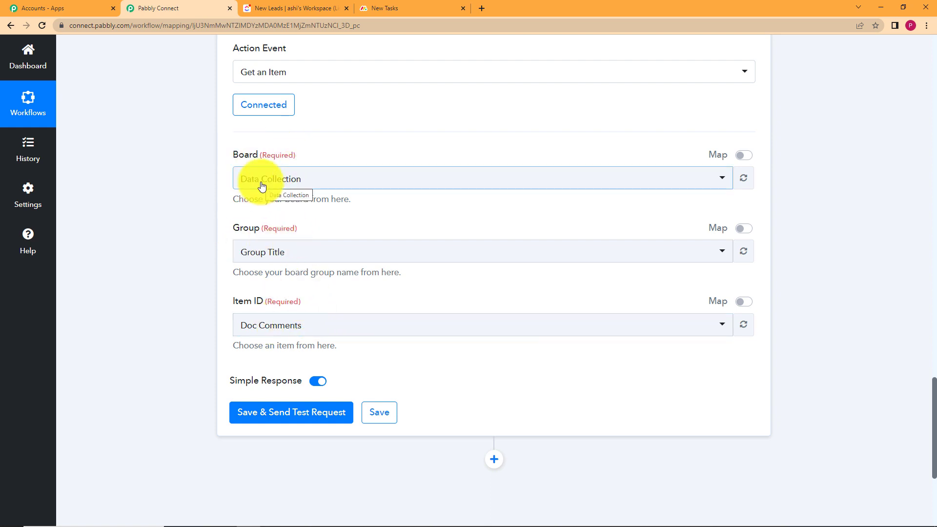
pyautogui.click(378, 8)
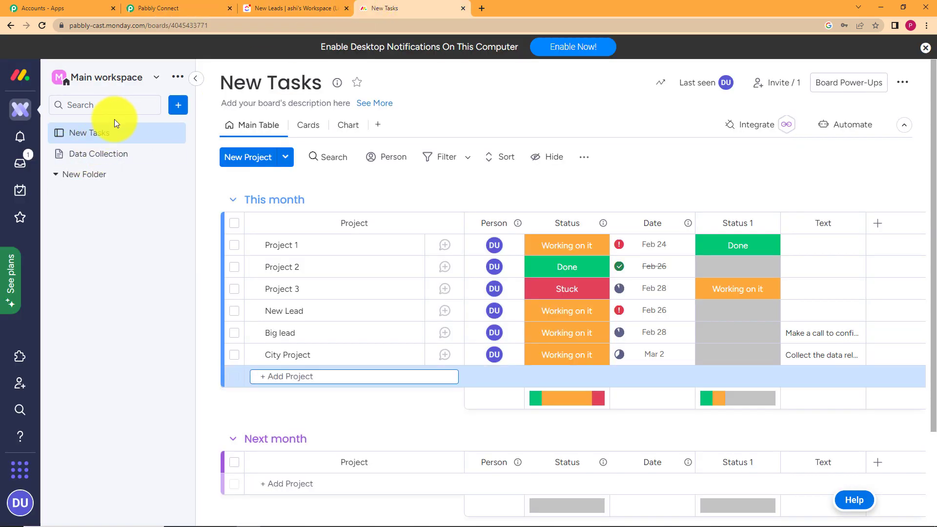
pyautogui.click(139, 4)
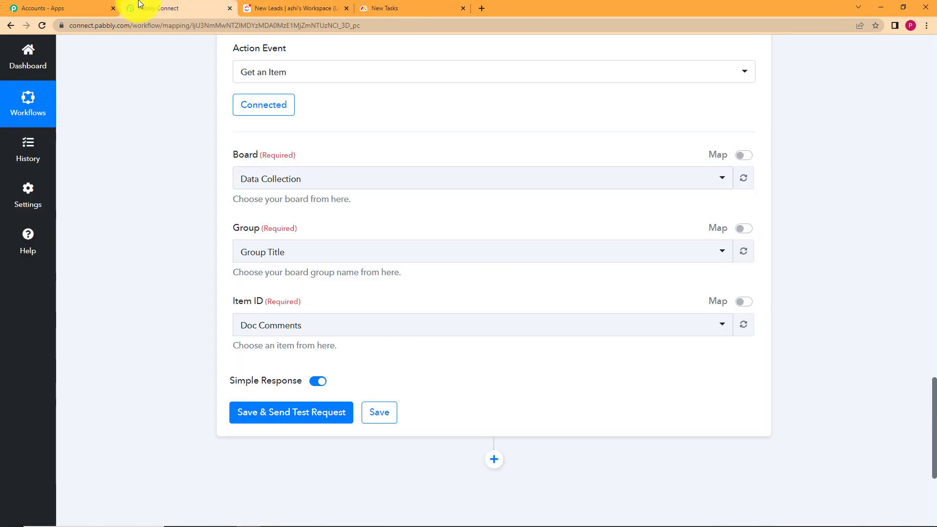
pyautogui.click(314, 176)
pyautogui.click(306, 273)
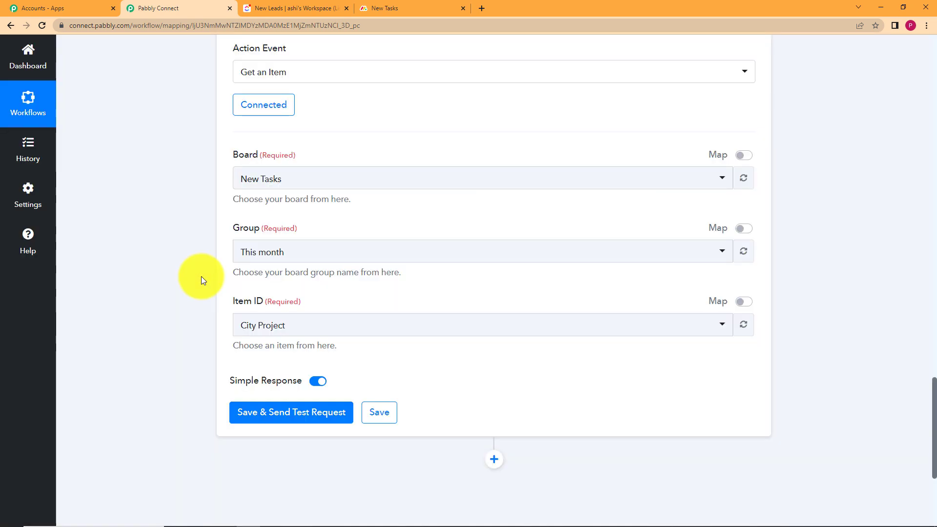
# Step: Select City Project from the This month group as the Item ID, and save the step with a test request
pyautogui.click(373, 8)
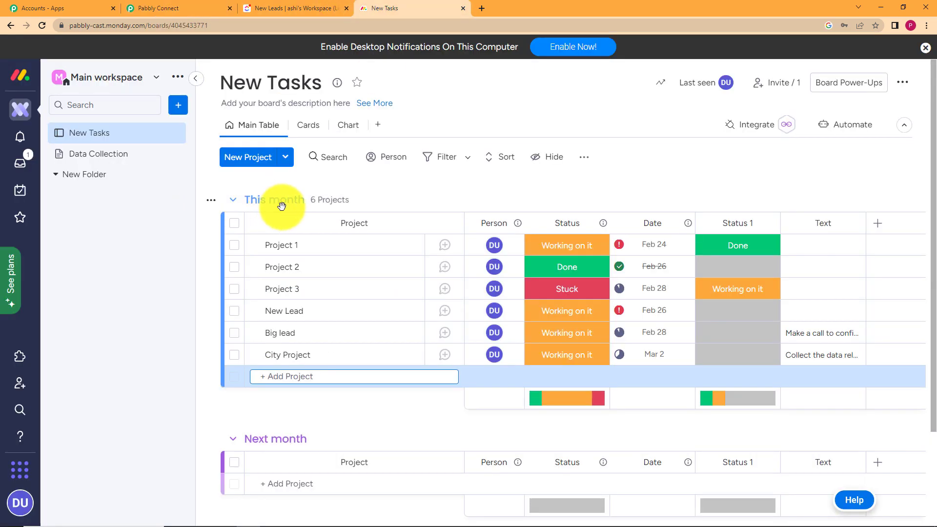
pyautogui.click(180, 6)
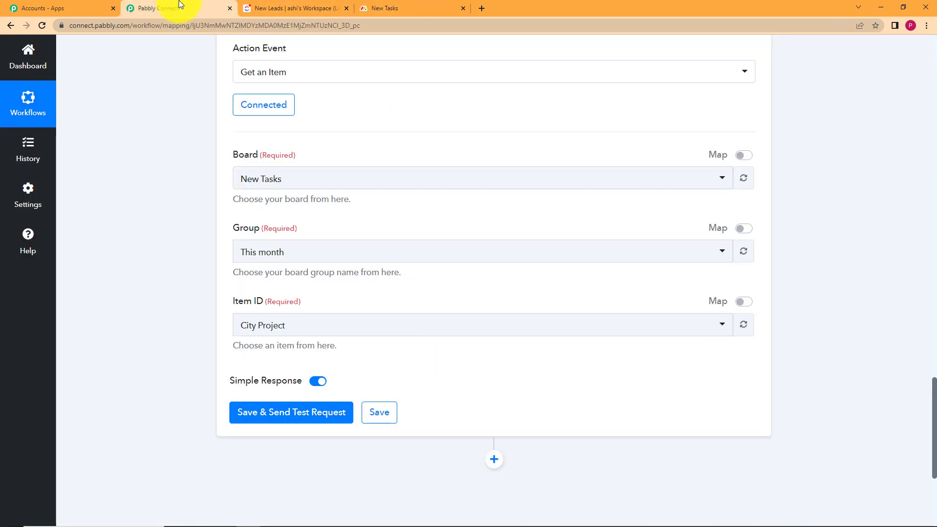
pyautogui.click(311, 326)
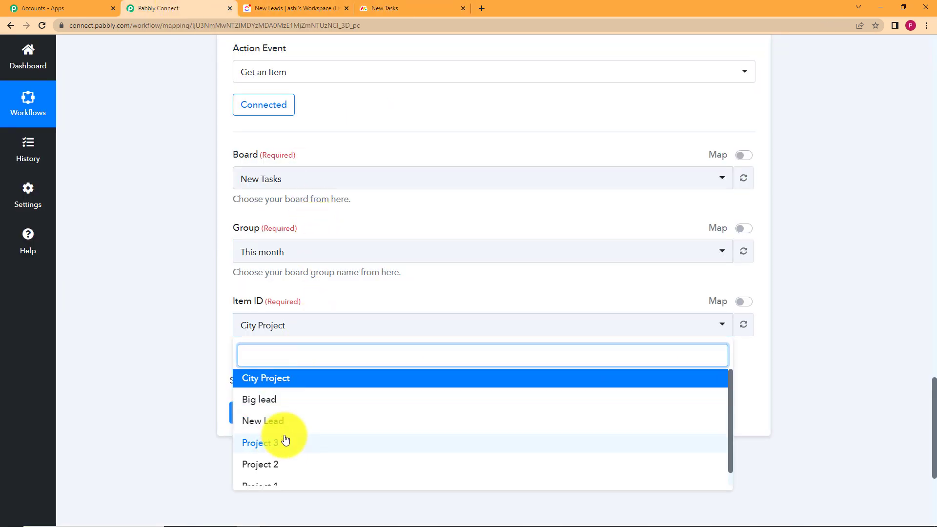
pyautogui.click(299, 378)
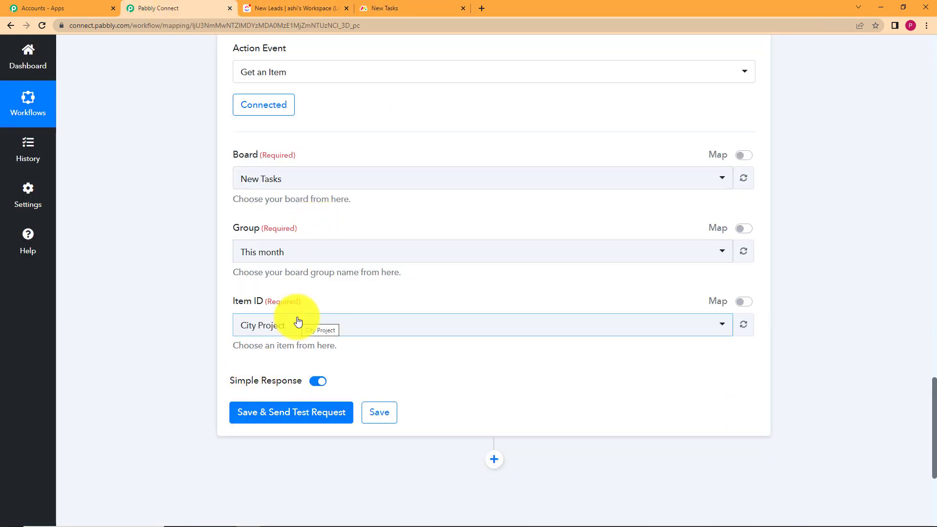
pyautogui.click(277, 413)
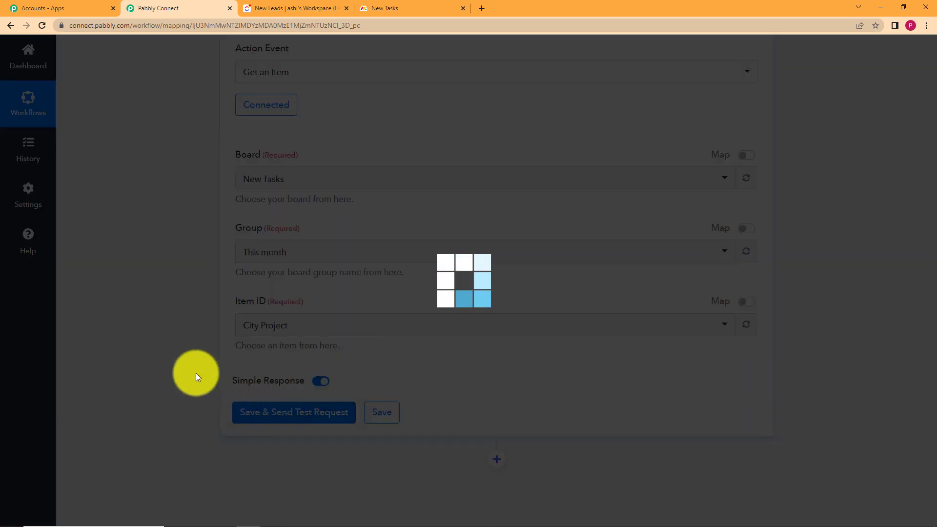
pyautogui.scroll(-5, 117, 339)
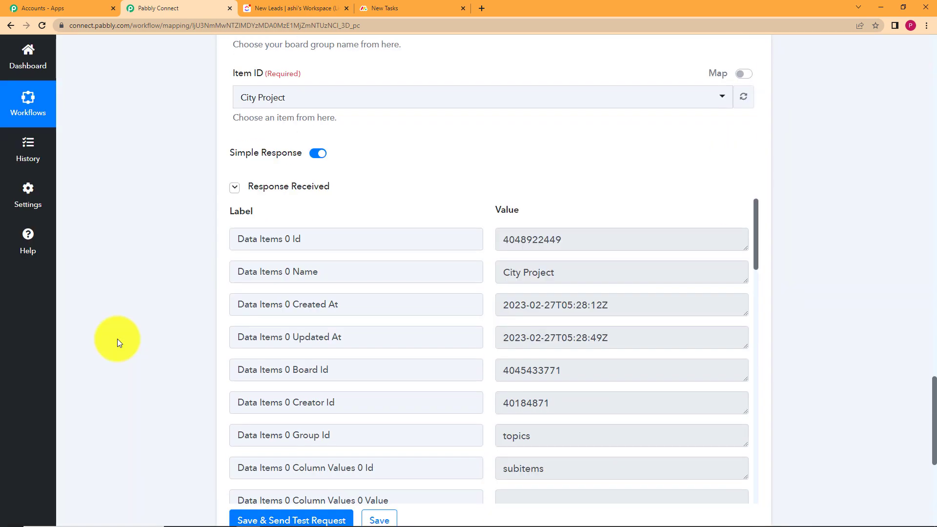
# Step: Examine the Get an Item response for City Project's name, creation and update times, person, status and text values
pyautogui.moveTo(563, 274); pyautogui.dragTo(460, 277)
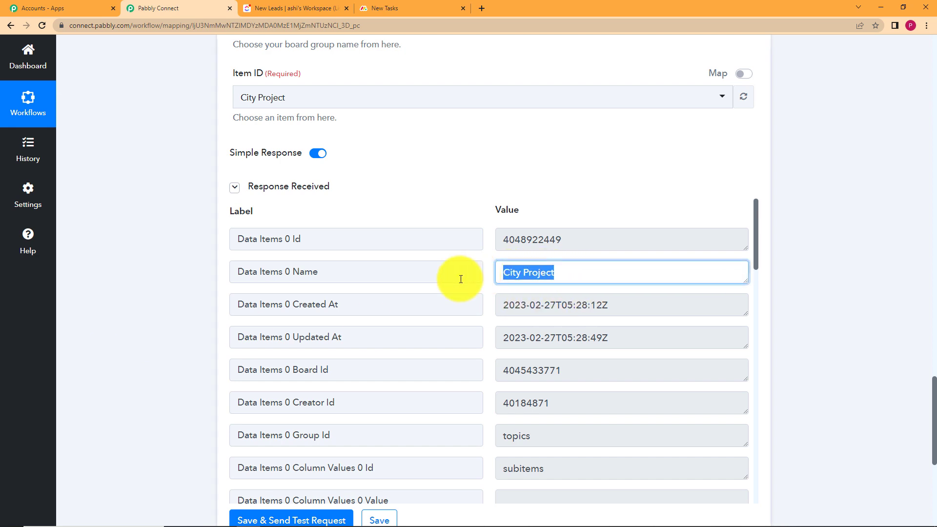
pyautogui.scroll(-2, 462, 329)
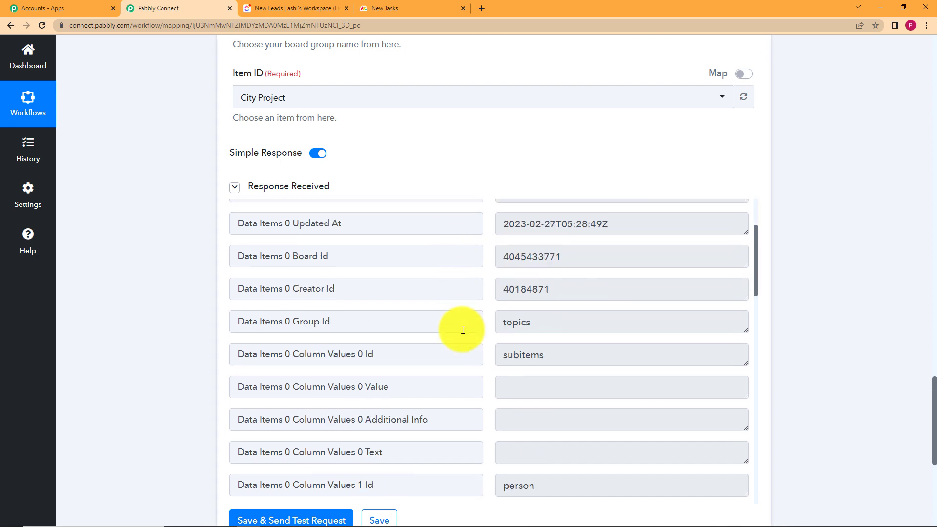
pyautogui.scroll(2, 462, 328)
pyautogui.click(616, 303)
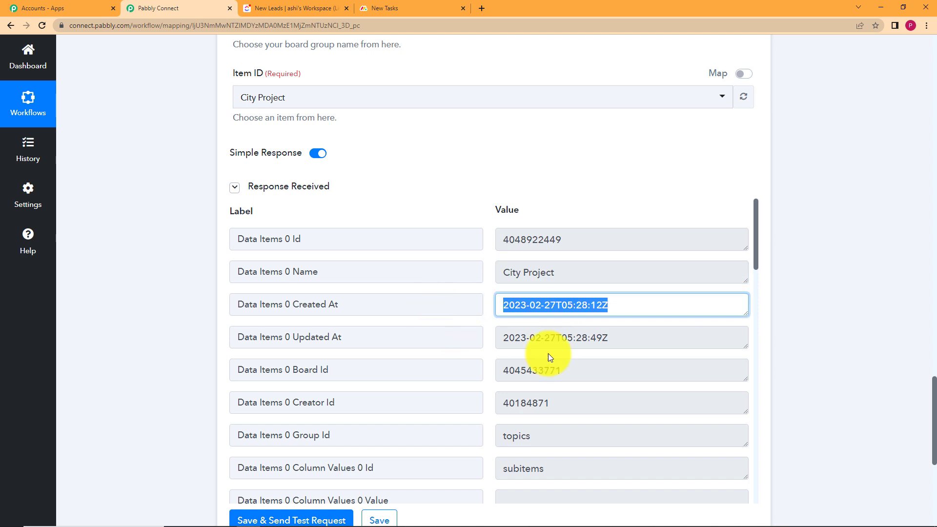
pyautogui.click(497, 340)
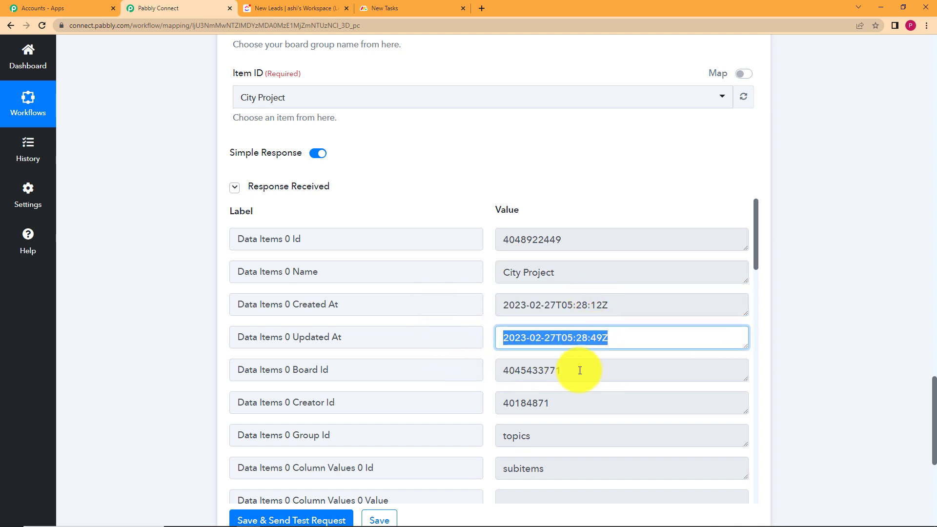
pyautogui.scroll(-2, 496, 396)
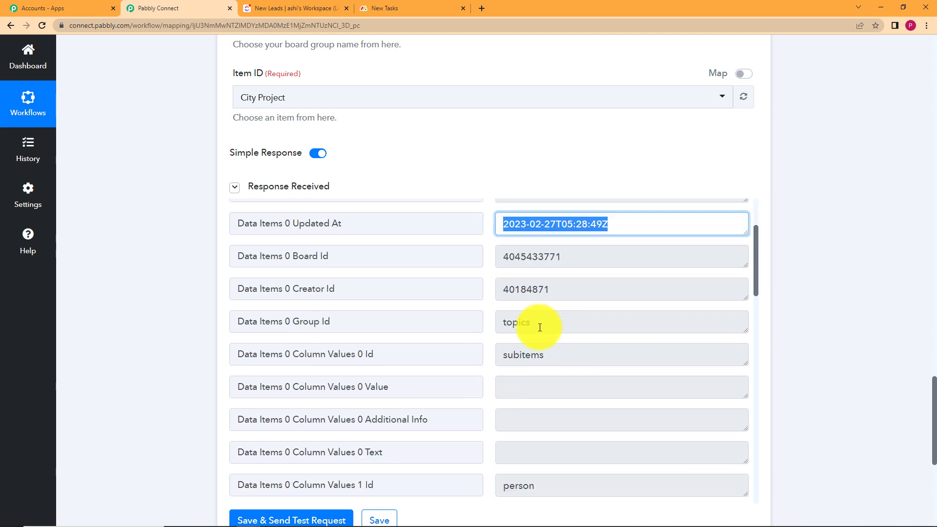
pyautogui.scroll(-2, 510, 366)
pyautogui.scroll(-2, 535, 375)
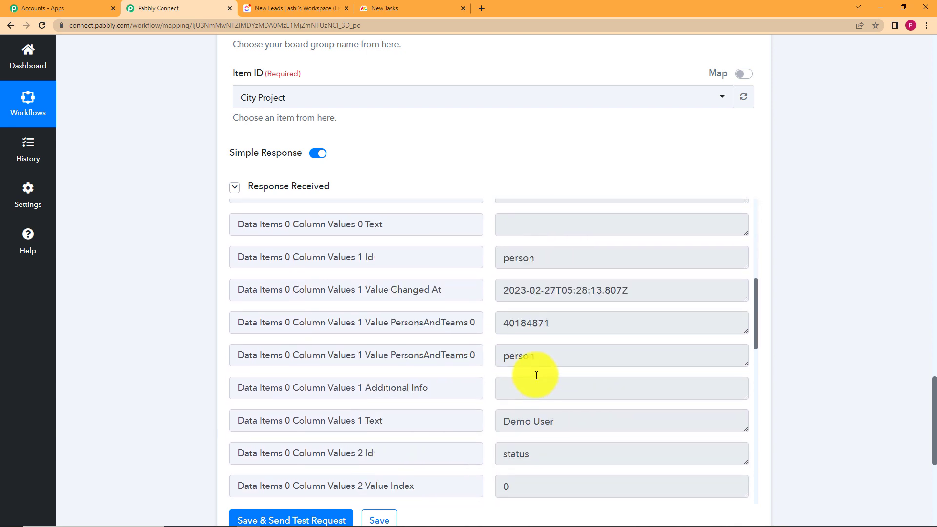
pyautogui.scroll(-4, 556, 317)
pyautogui.scroll(2, 548, 269)
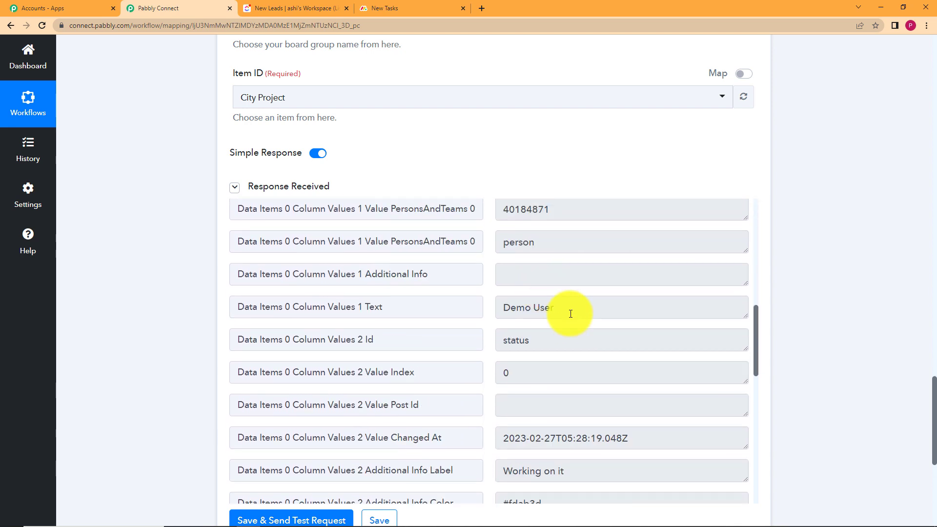
pyautogui.moveTo(569, 314); pyautogui.dragTo(483, 313)
pyautogui.scroll(-2, 488, 342)
pyautogui.moveTo(564, 358); pyautogui.dragTo(502, 363)
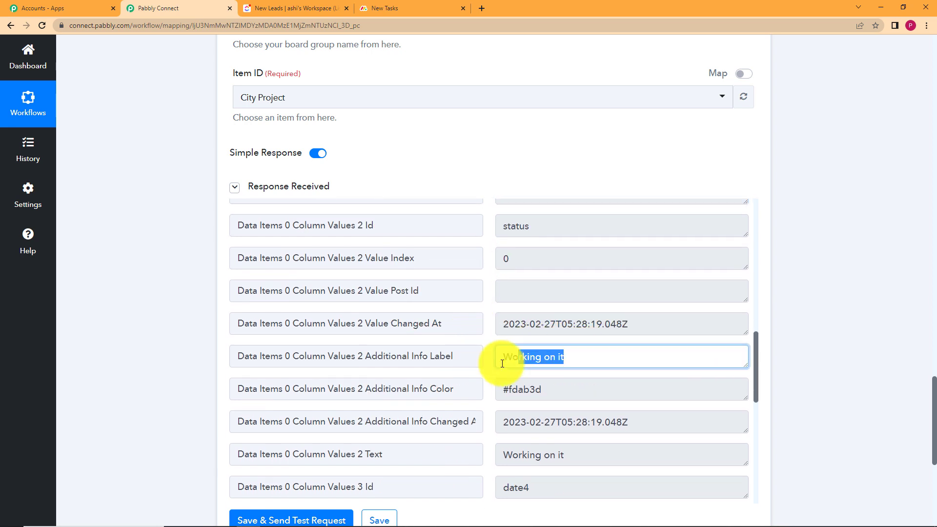
pyautogui.scroll(-7, 495, 370)
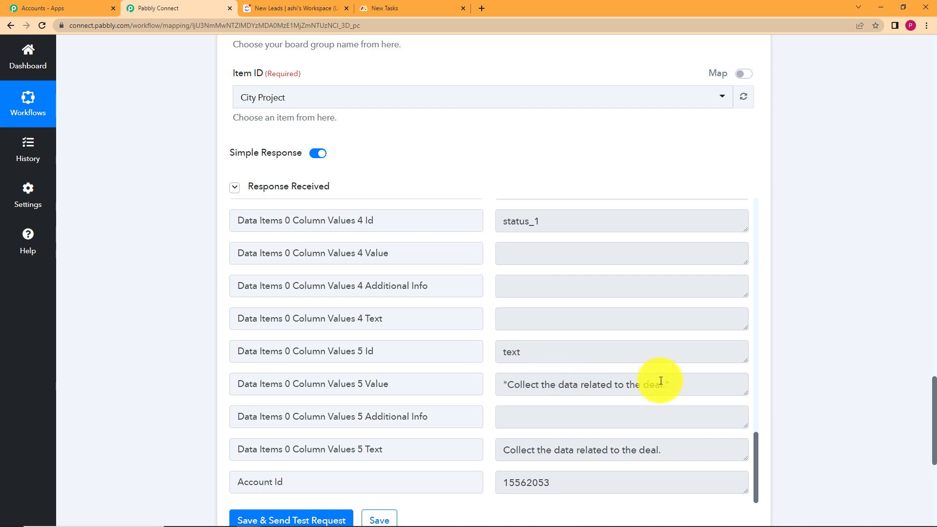
pyautogui.moveTo(671, 384); pyautogui.dragTo(496, 385)
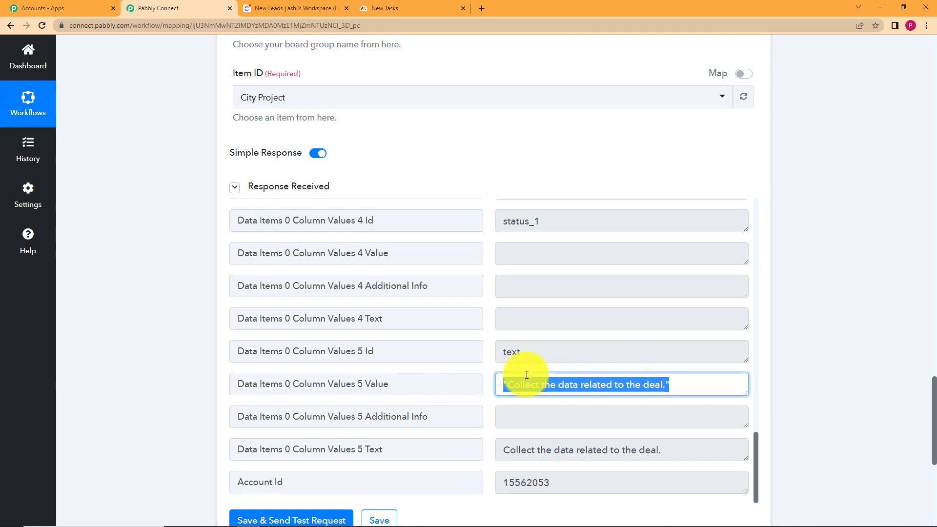
# Step: Check the New Tasks board in Monday.com, and save the Get an Item step in Pabbly Connect
pyautogui.scroll(-3, 527, 373)
pyautogui.click(468, 407)
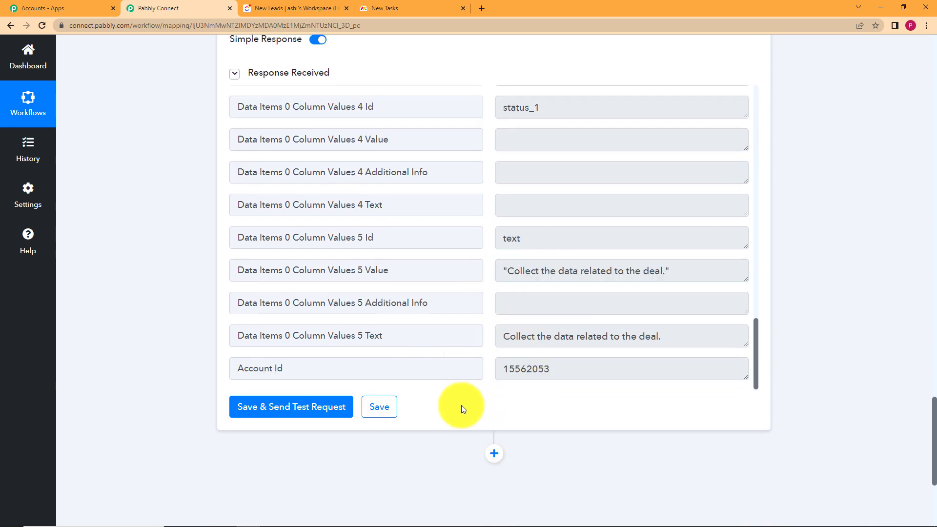
pyautogui.click(397, 7)
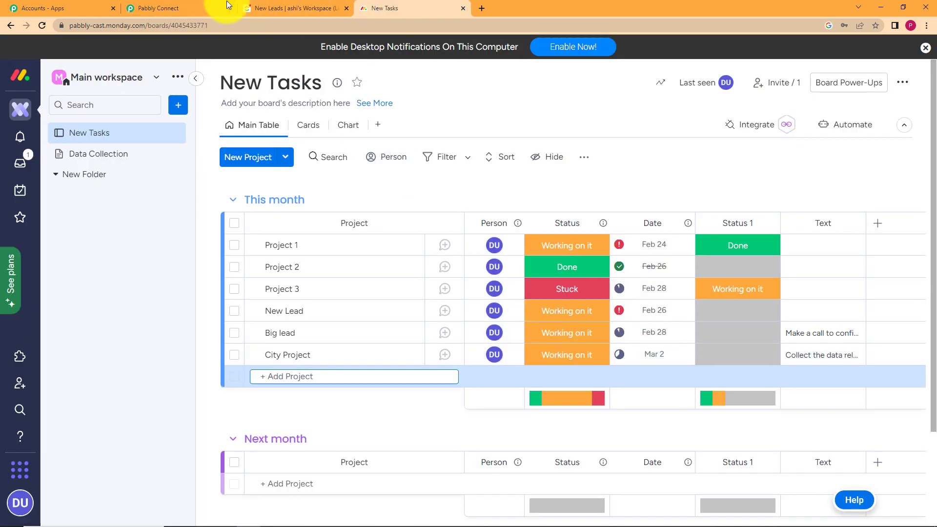
pyautogui.click(158, 8)
pyautogui.click(385, 414)
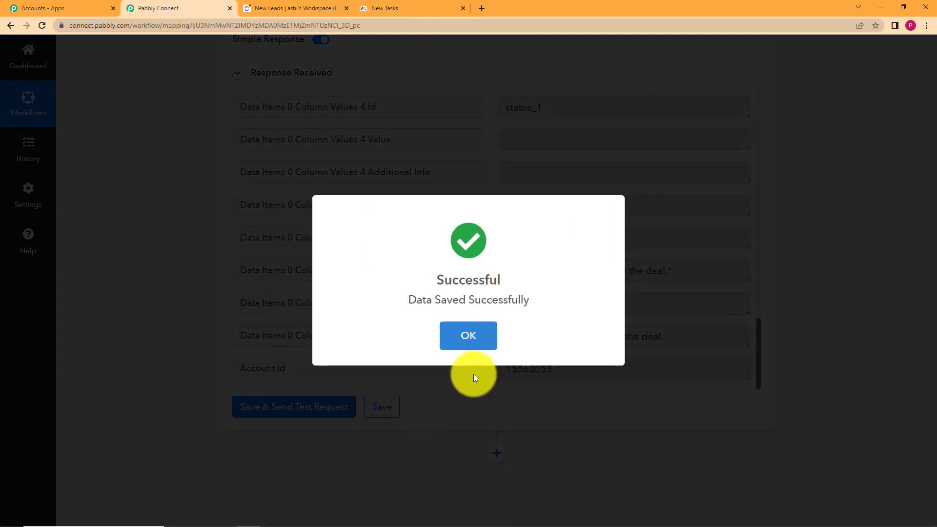
pyautogui.click(483, 342)
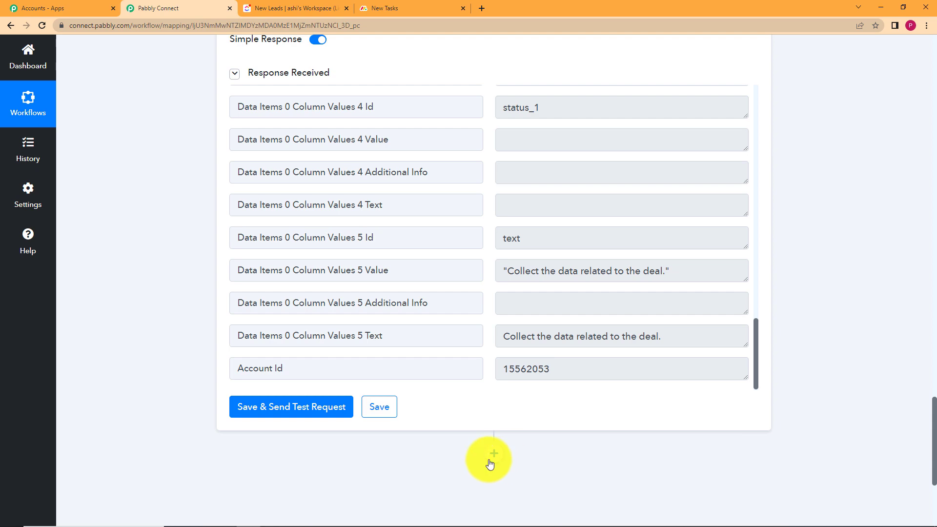
# Step: Add a ClickUp action after the Get an Item step, using the Create Task event
pyautogui.click(496, 453)
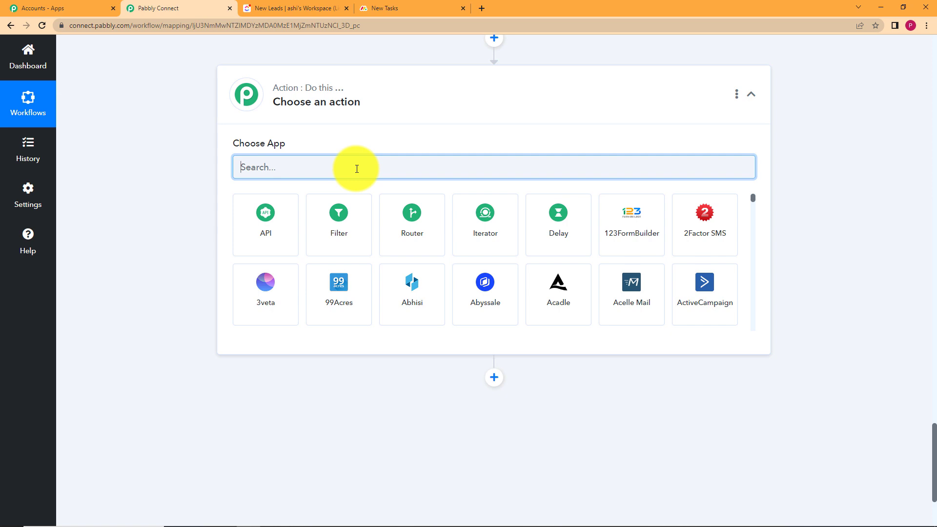
pyautogui.write('cl')
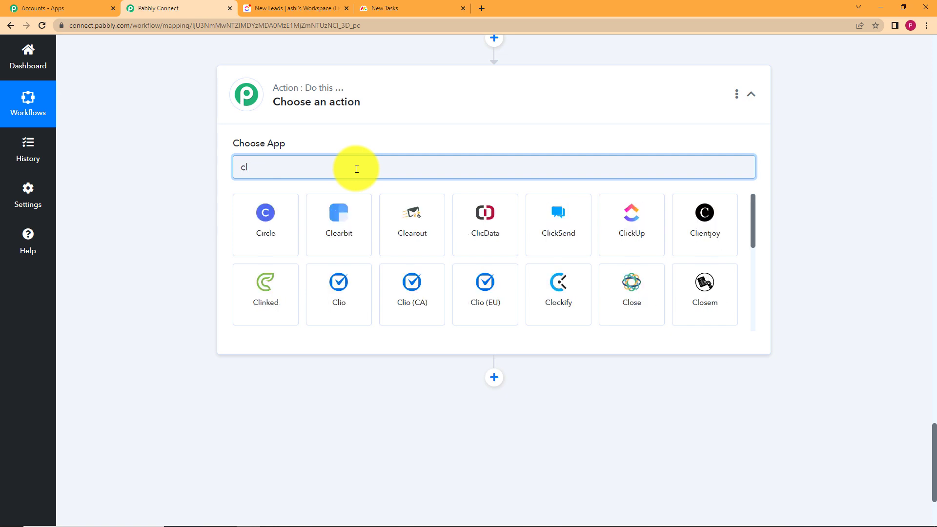
pyautogui.write('ick')
pyautogui.click(345, 210)
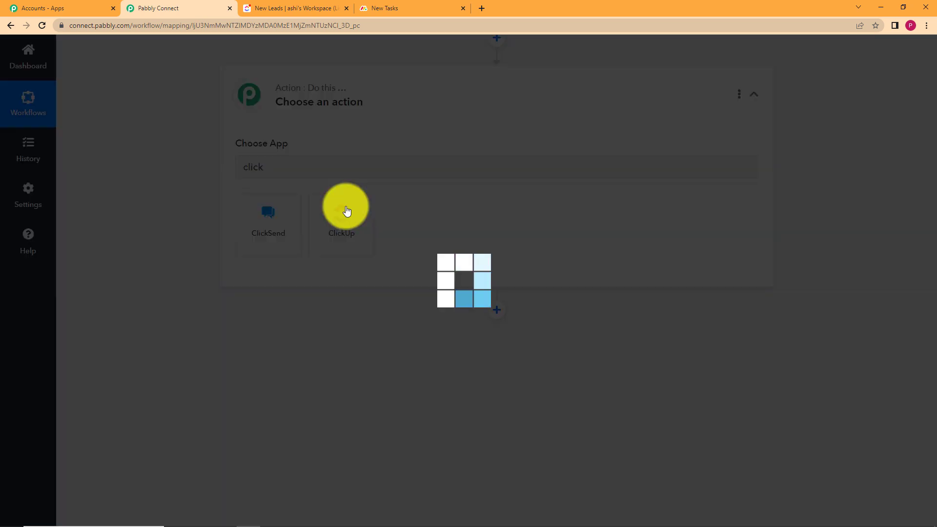
pyautogui.click(345, 226)
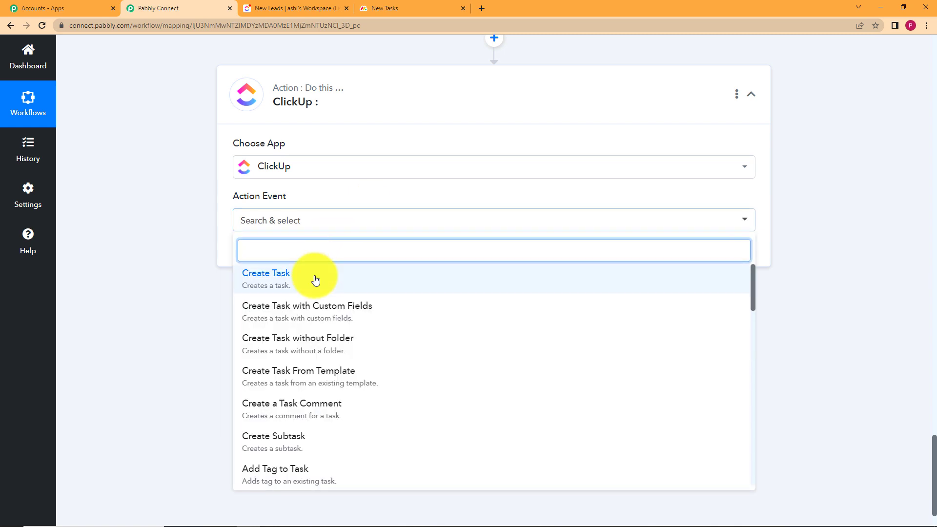
pyautogui.click(313, 276)
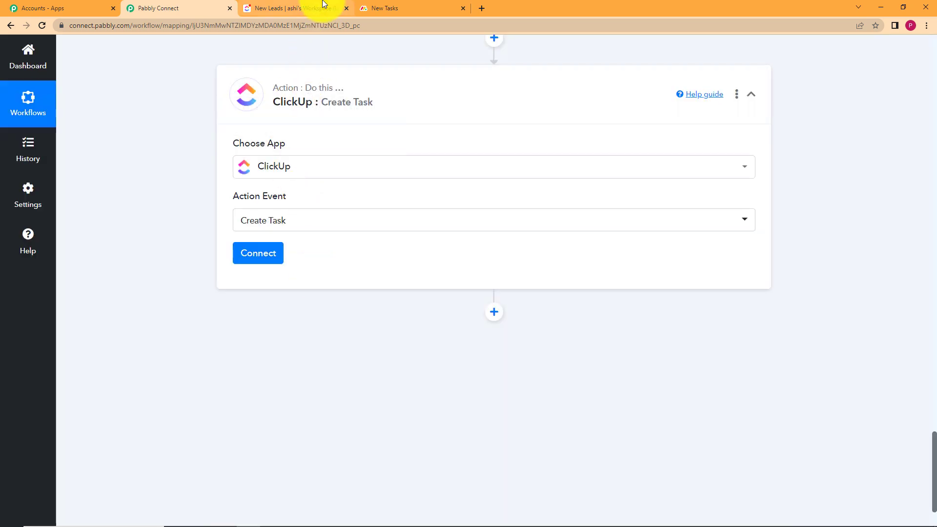
pyautogui.click(322, 4)
pyautogui.click(195, 6)
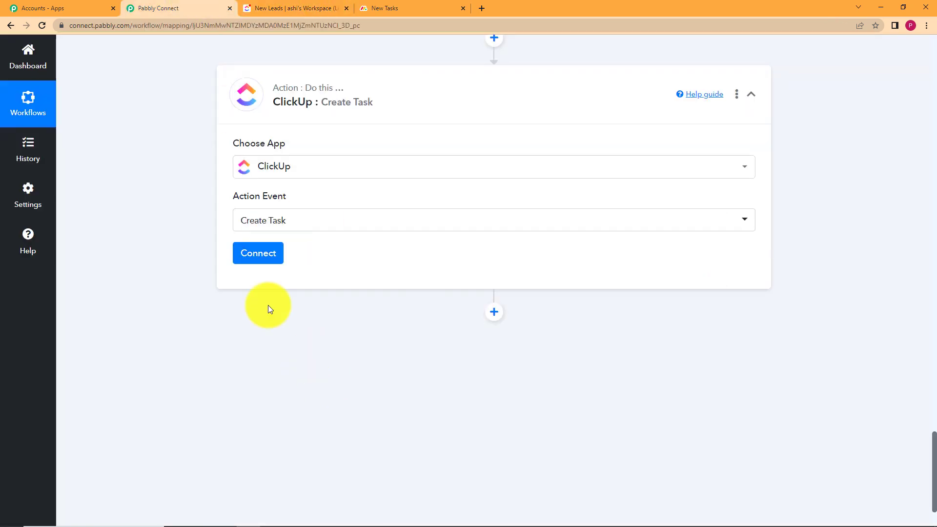
# Step: Open the ClickUp connection setup for the Create Task step and choose to add a new connection
pyautogui.click(248, 252)
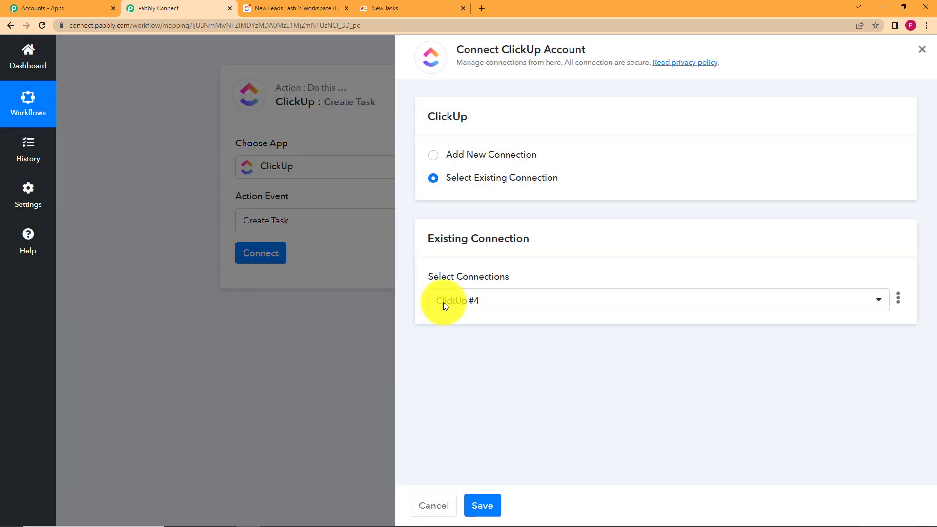
pyautogui.click(496, 157)
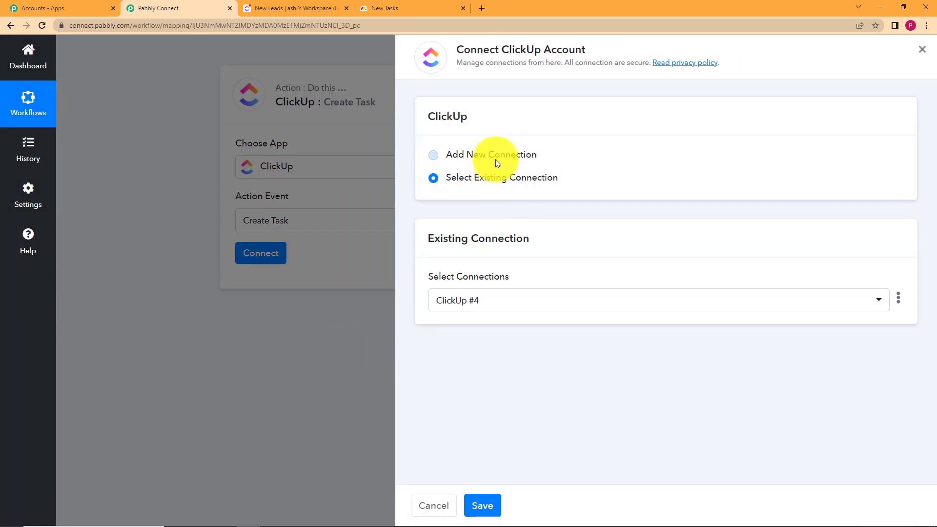
pyautogui.click(488, 299)
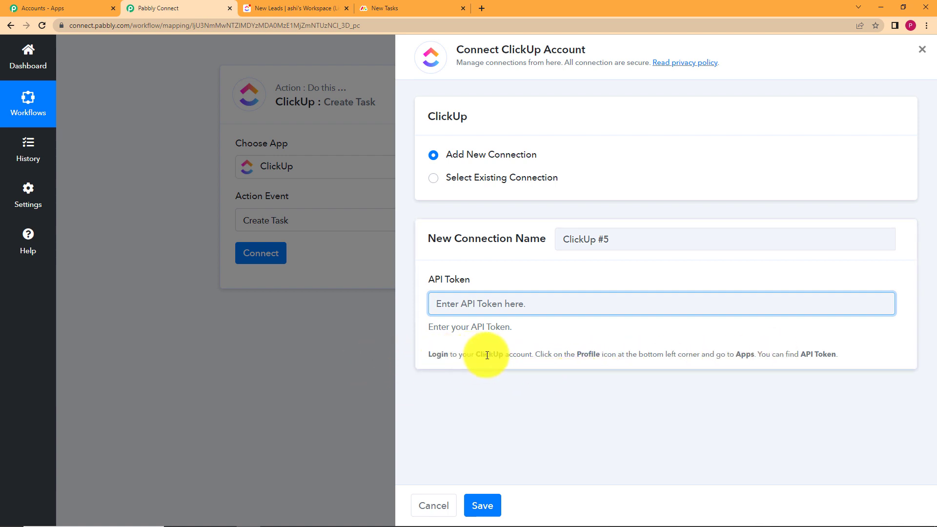
pyautogui.click(280, 7)
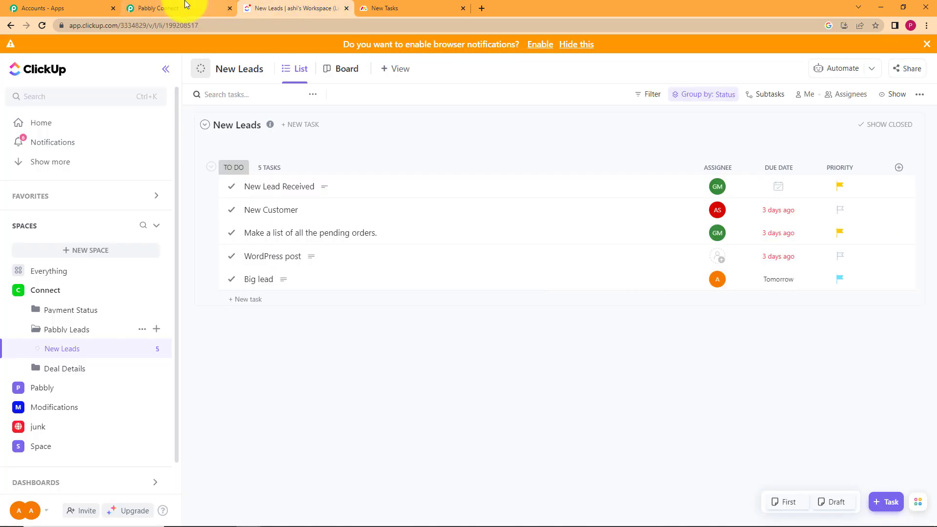
pyautogui.click(186, 7)
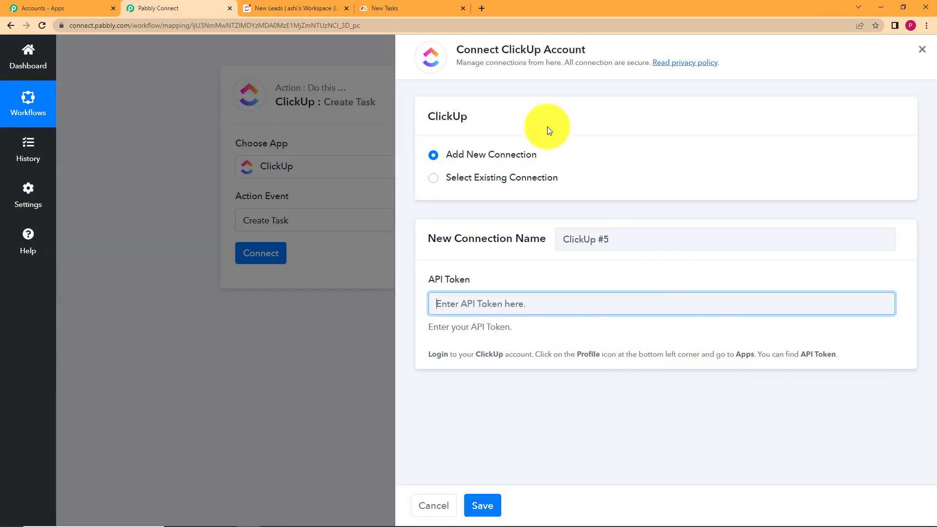
# Step: Switch to ClickUp and copy the account's API token from its Apps settings
pyautogui.click(292, 8)
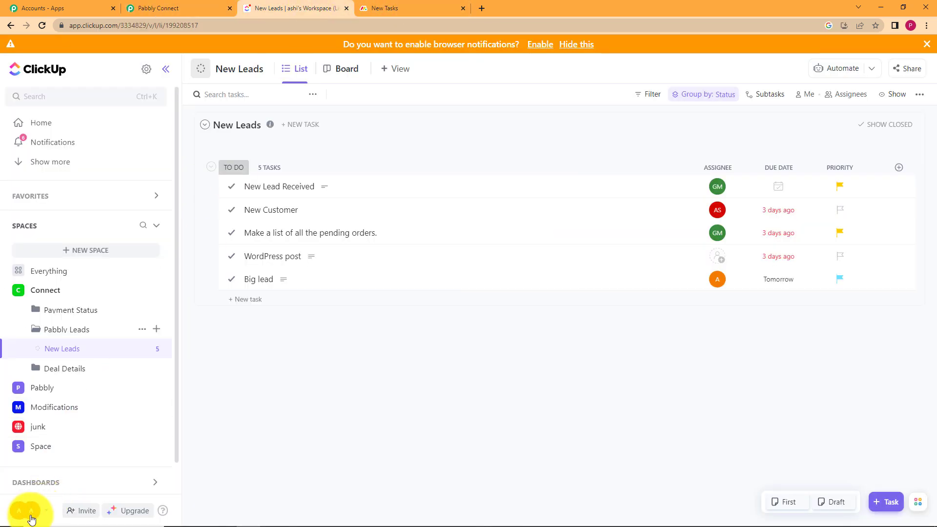
pyautogui.click(24, 519)
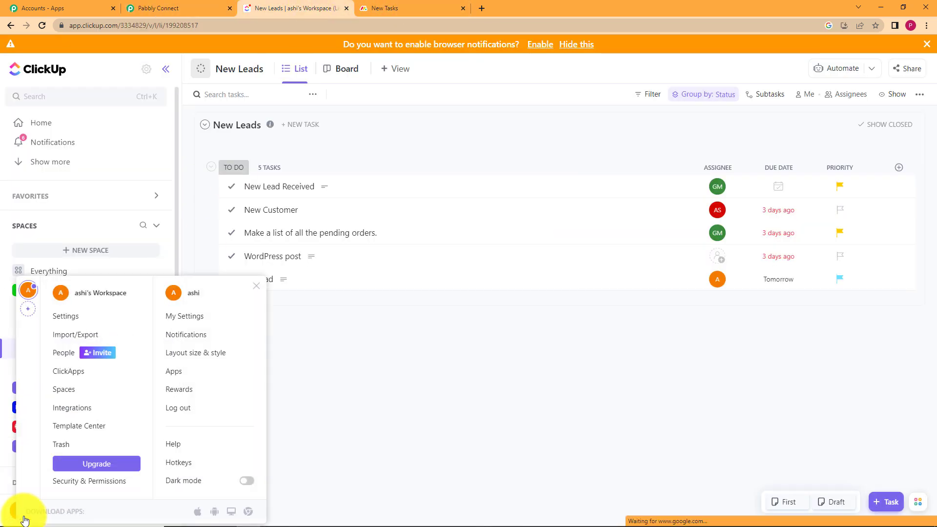
pyautogui.click(172, 372)
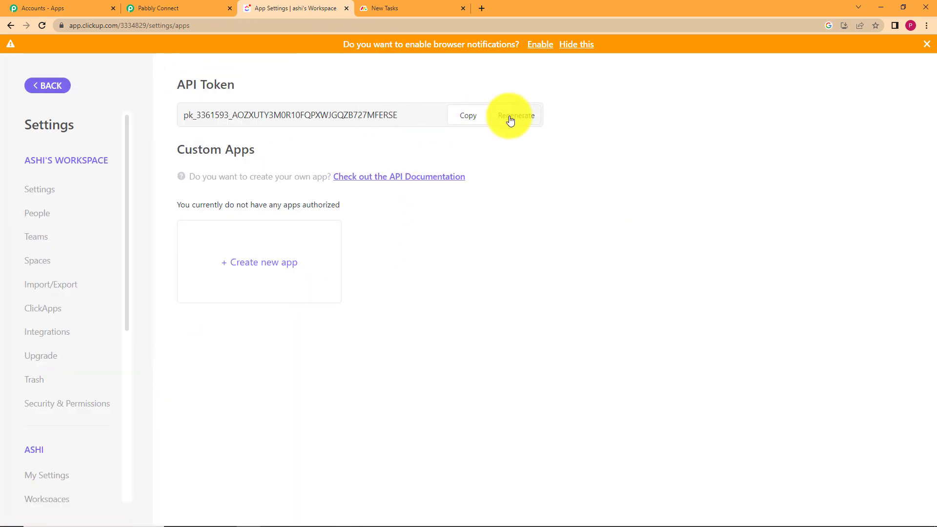
pyautogui.click(469, 119)
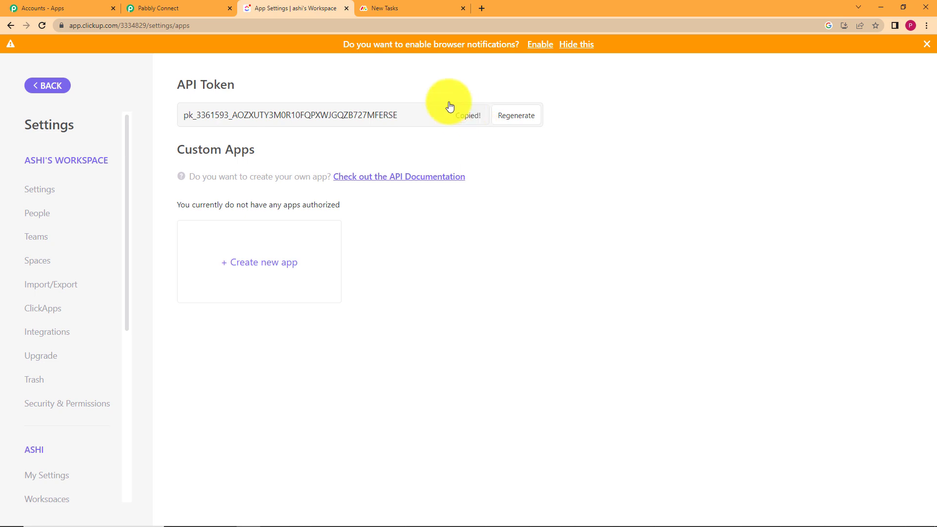
# Step: Paste the API token into the new ClickUp connection in Pabbly Connect, and save the connection
pyautogui.click(181, 8)
pyautogui.rightClick(513, 310)
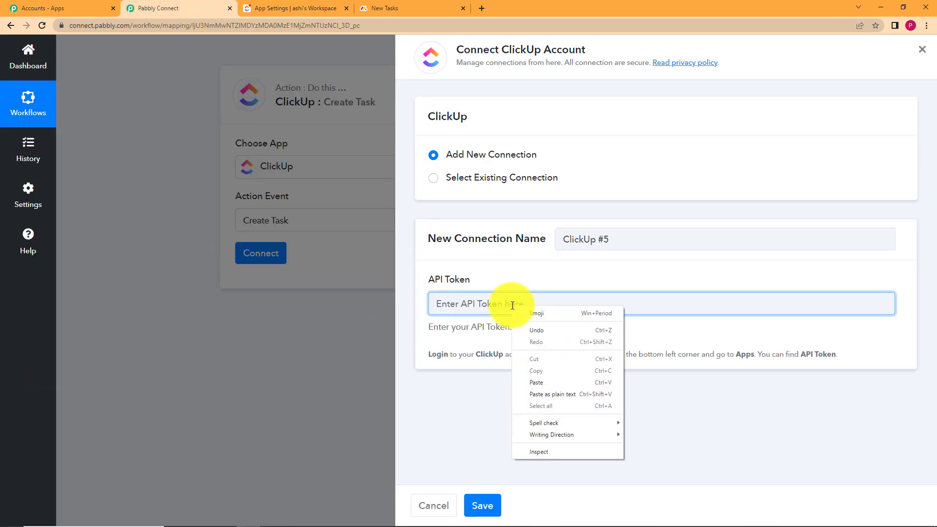
pyautogui.click(550, 379)
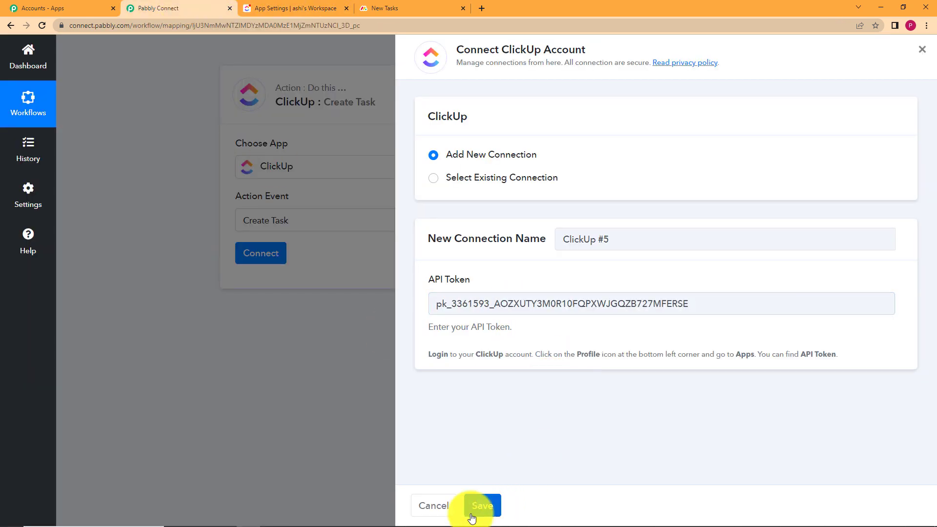
pyautogui.click(479, 505)
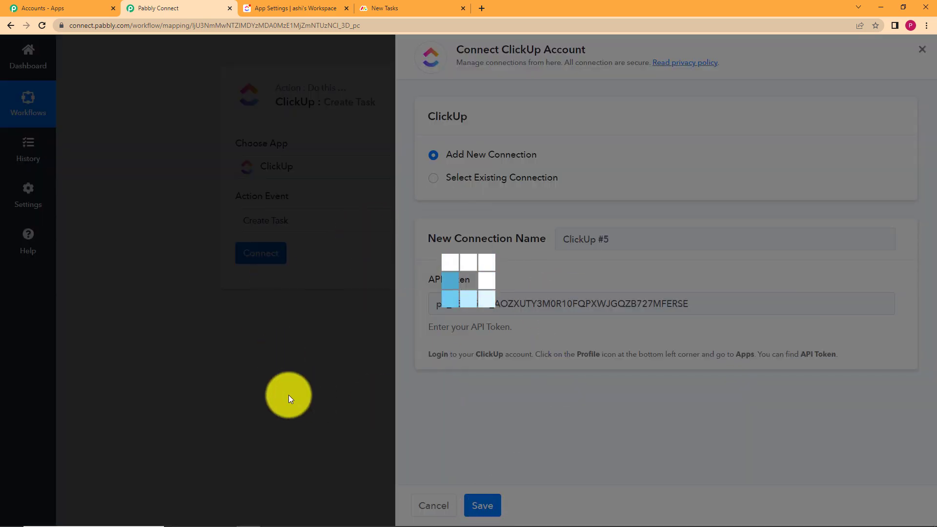
# Step: Compare the Create Task step's workspace and Connect space with those in ClickUp
pyautogui.scroll(-2, 180, 383)
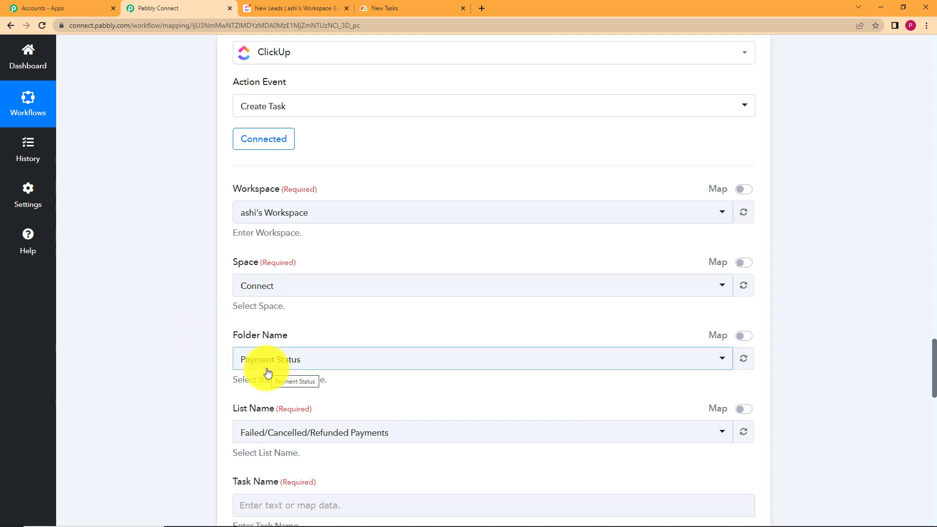
pyautogui.click(303, 6)
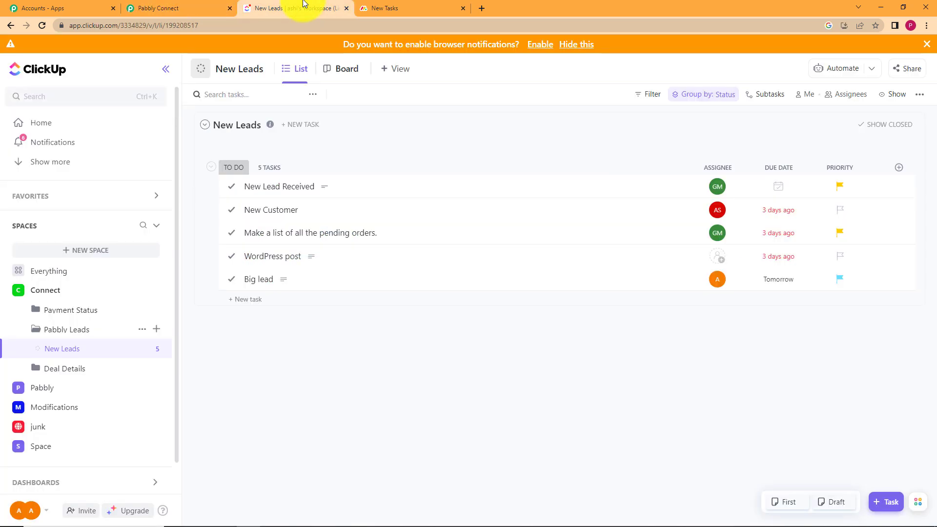
pyautogui.click(20, 510)
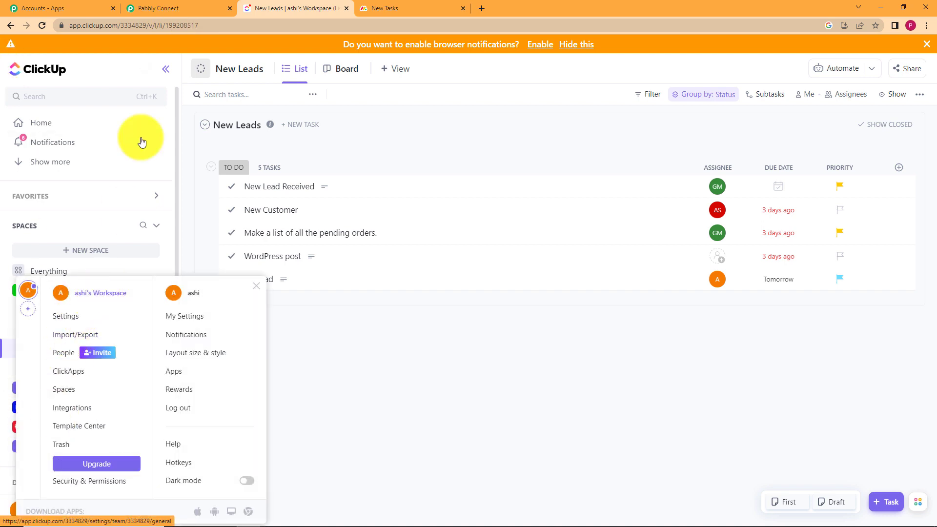
pyautogui.click(171, 5)
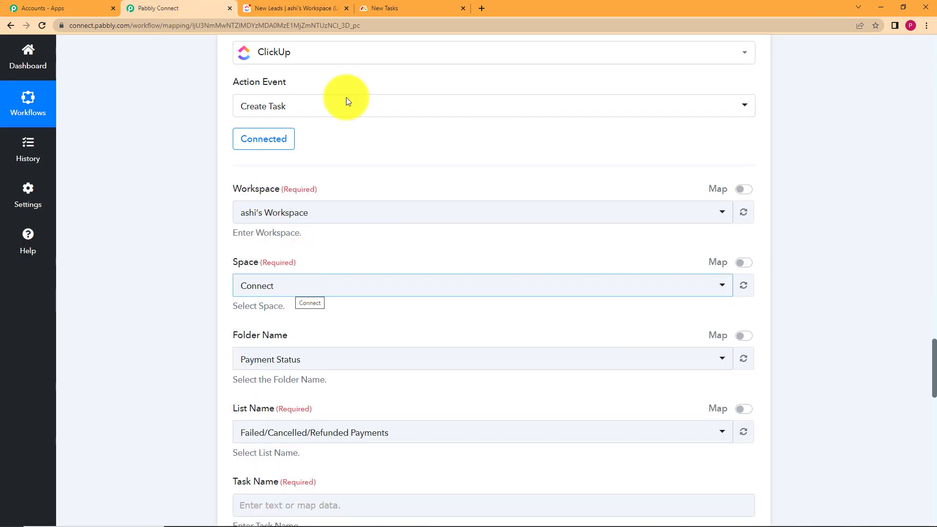
pyautogui.click(309, 7)
pyautogui.click(375, 379)
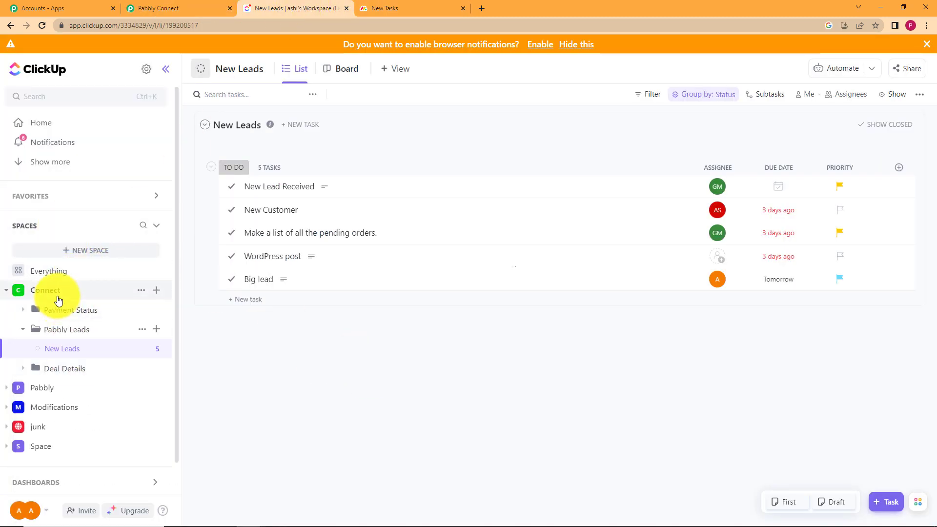
pyautogui.click(158, 7)
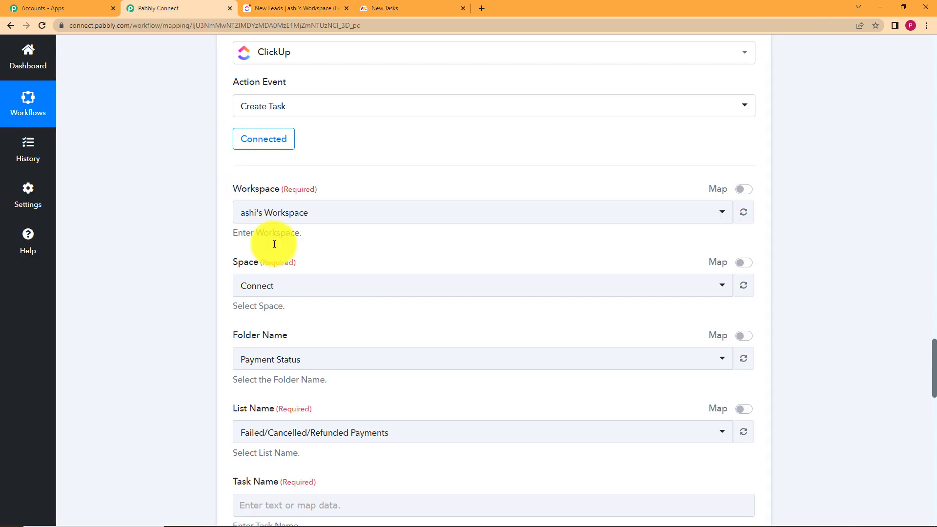
# Step: Check the folders in ClickUp, and set the Create Task step's folder to Pabbly Leads with the New Leads list
pyautogui.click(289, 368)
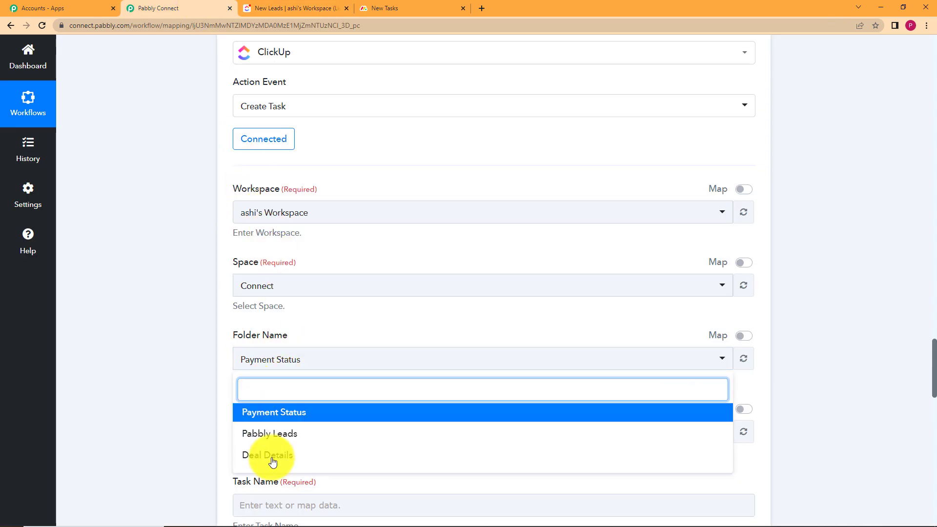
pyautogui.click(265, 9)
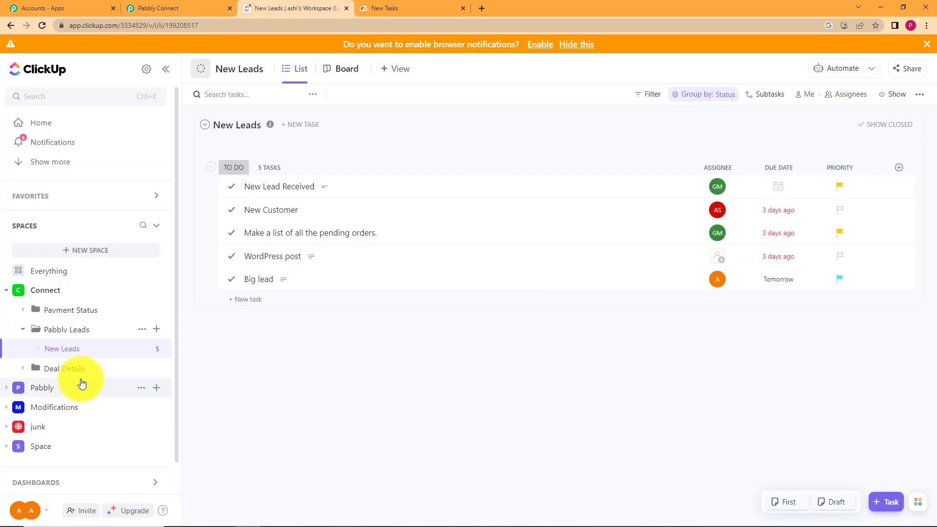
pyautogui.click(146, 8)
pyautogui.click(295, 435)
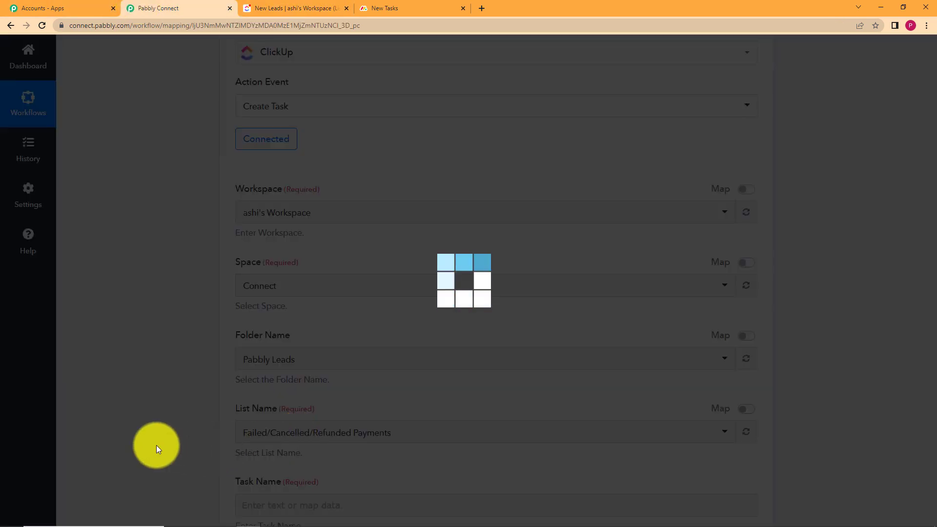
pyautogui.scroll(-5, 175, 352)
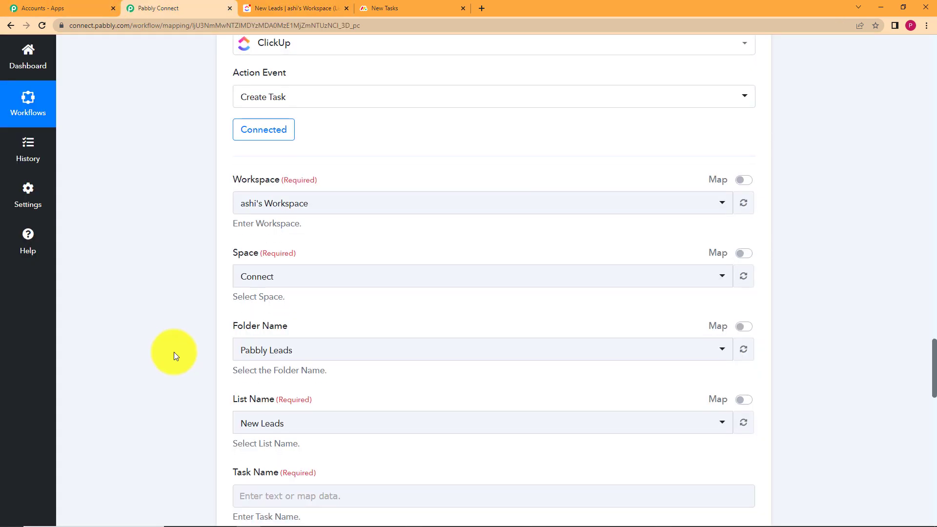
pyautogui.click(283, 206)
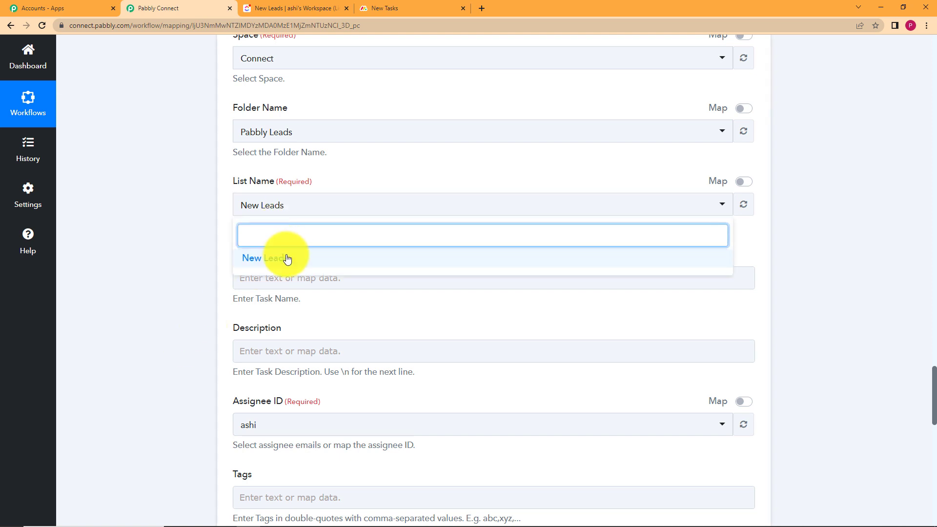
pyautogui.click(189, 320)
# Step: Map the ClickUp task's name to Event PulseName from the Monday.com New Item in Board step
pyautogui.click(311, 276)
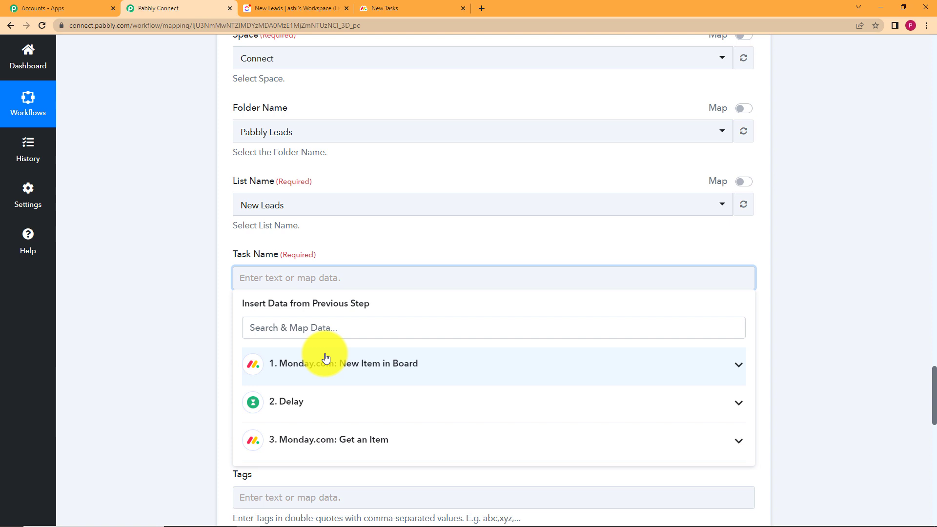
pyautogui.click(325, 365)
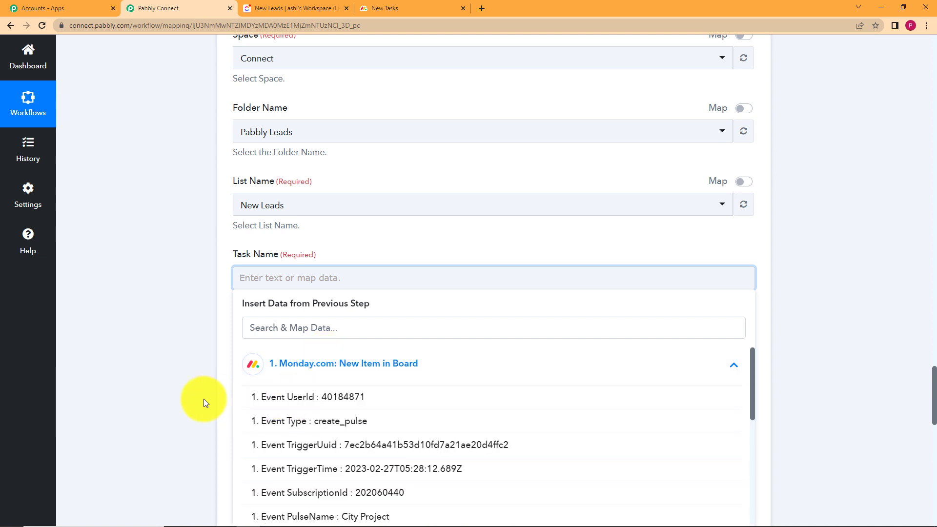
pyautogui.scroll(-2, 203, 399)
pyautogui.click(338, 402)
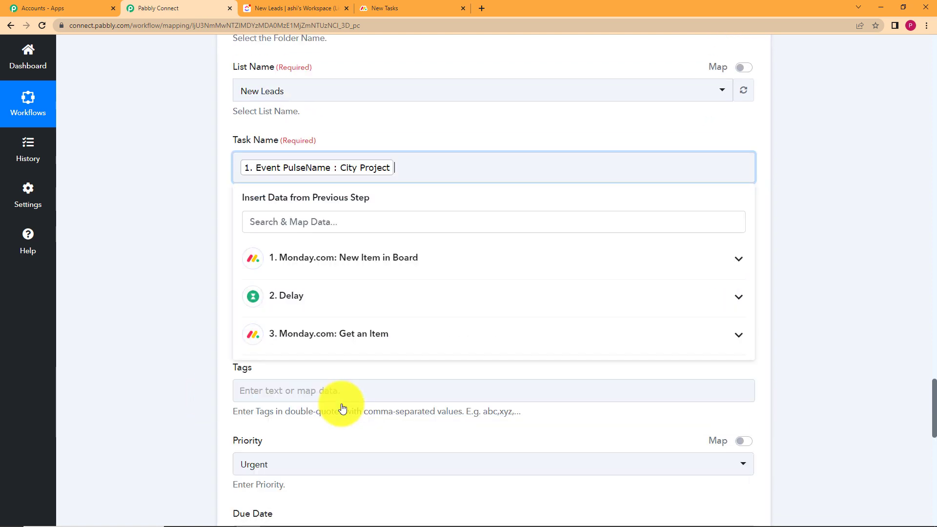
pyautogui.click(187, 214)
# Step: Map the task description to Data Items 0 Column Values 5 Value from the Monday.com Get an Item step
pyautogui.click(298, 243)
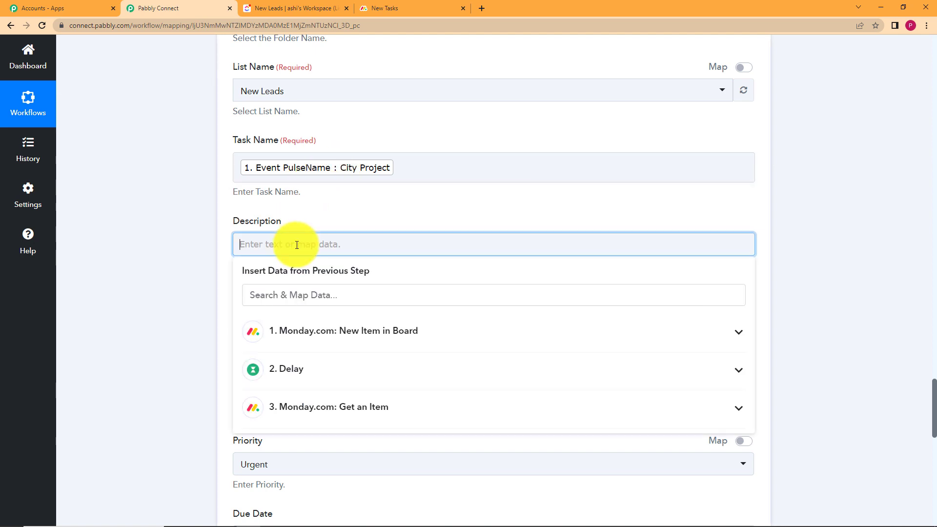
pyautogui.click(303, 406)
pyautogui.click(299, 408)
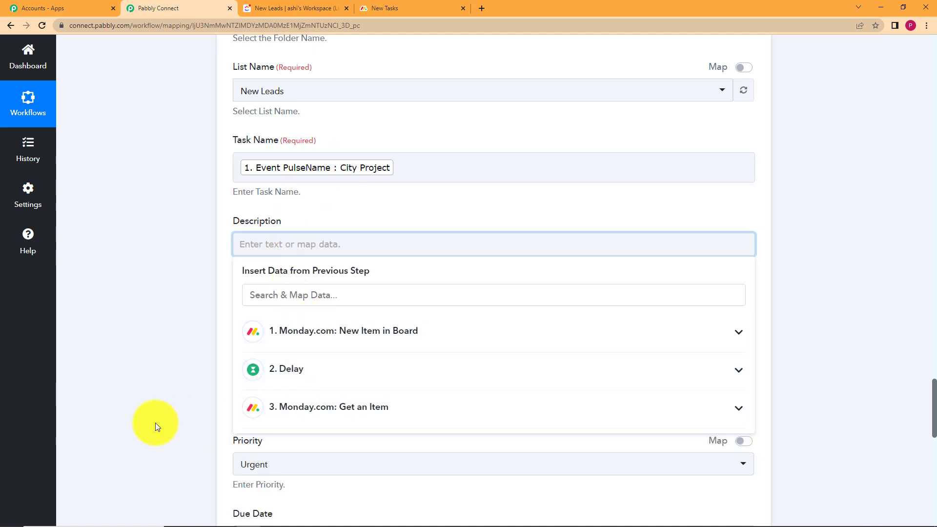
pyautogui.click(155, 423)
pyautogui.click(302, 253)
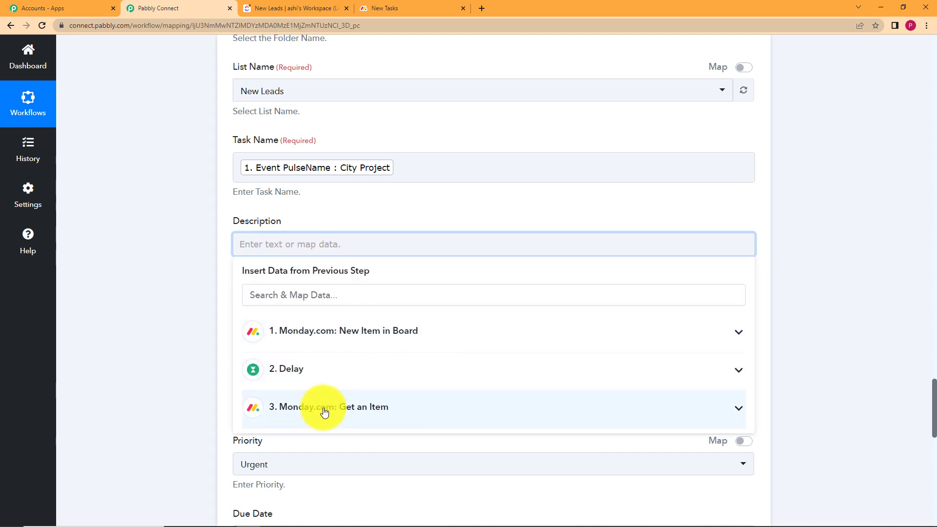
pyautogui.click(328, 415)
pyautogui.scroll(-2, 193, 402)
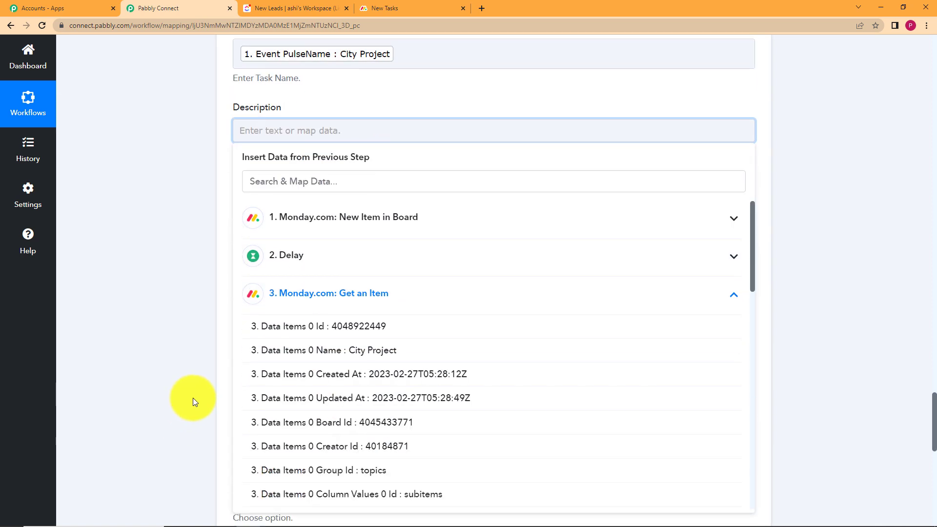
pyautogui.scroll(-2, 318, 339)
pyautogui.scroll(-10, 317, 338)
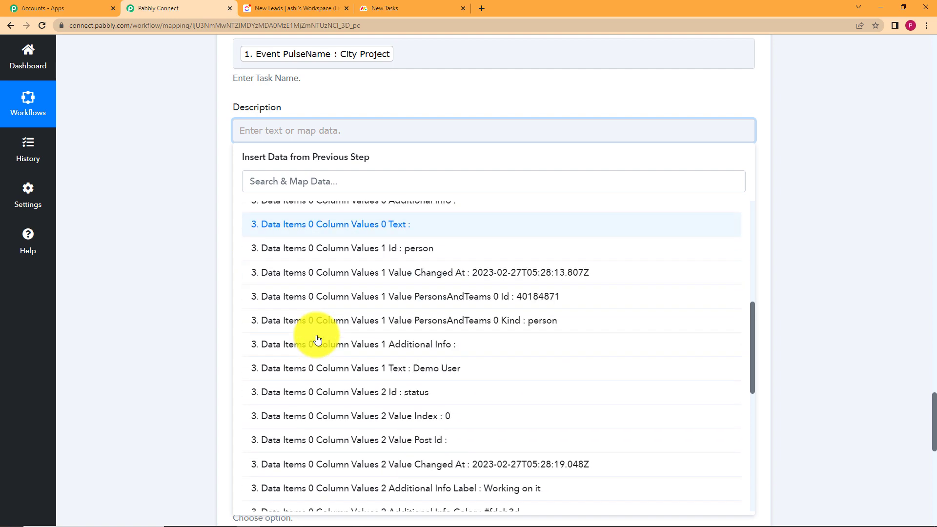
pyautogui.scroll(-4, 318, 339)
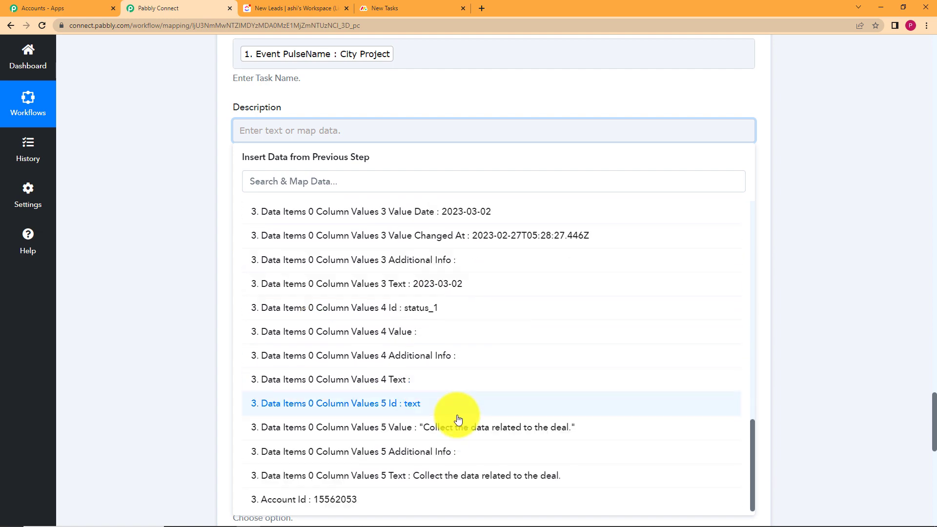
pyautogui.click(539, 431)
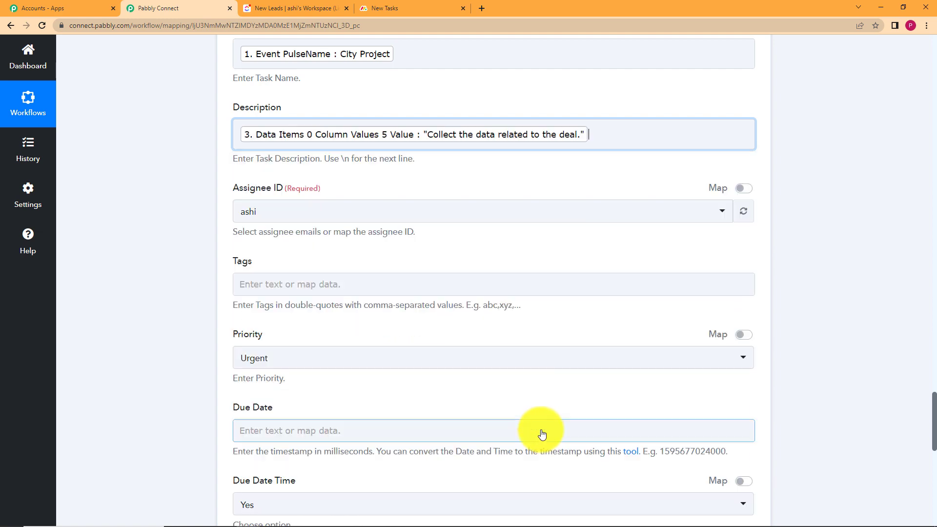
# Step: Append "\n Status:" to the description, followed by the mapped Data Items 0 Column Values 2 Text from Get an Item
pyautogui.click(608, 128)
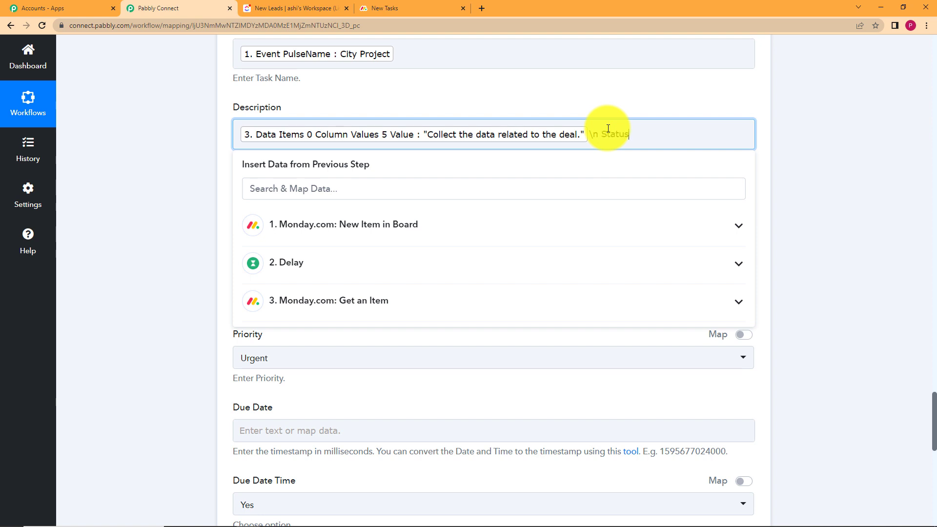
pyautogui.click(529, 302)
pyautogui.scroll(-2, 537, 396)
pyautogui.click(444, 185)
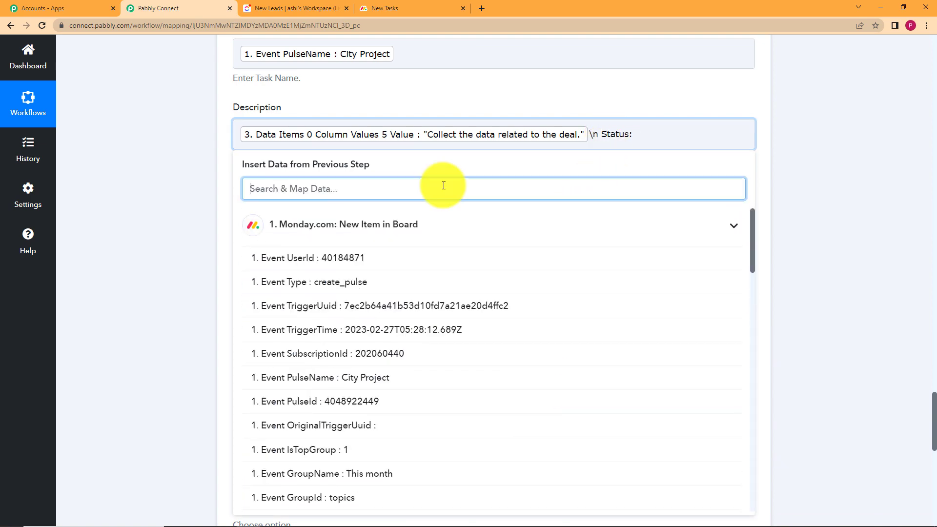
pyautogui.write('work')
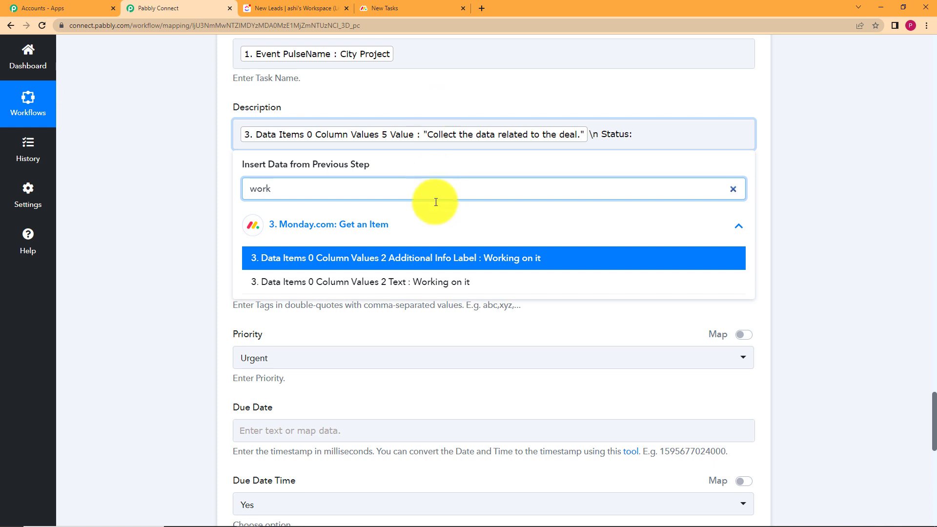
pyautogui.click(429, 281)
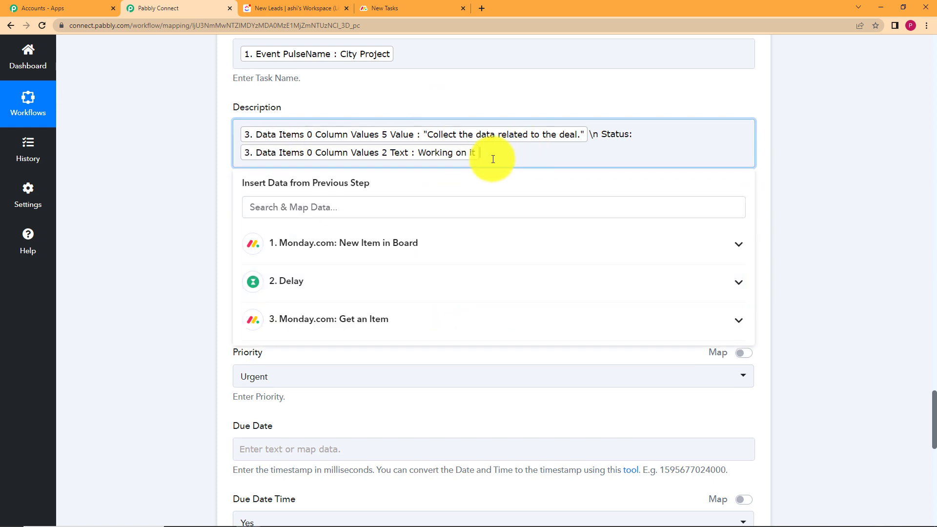
pyautogui.click(202, 268)
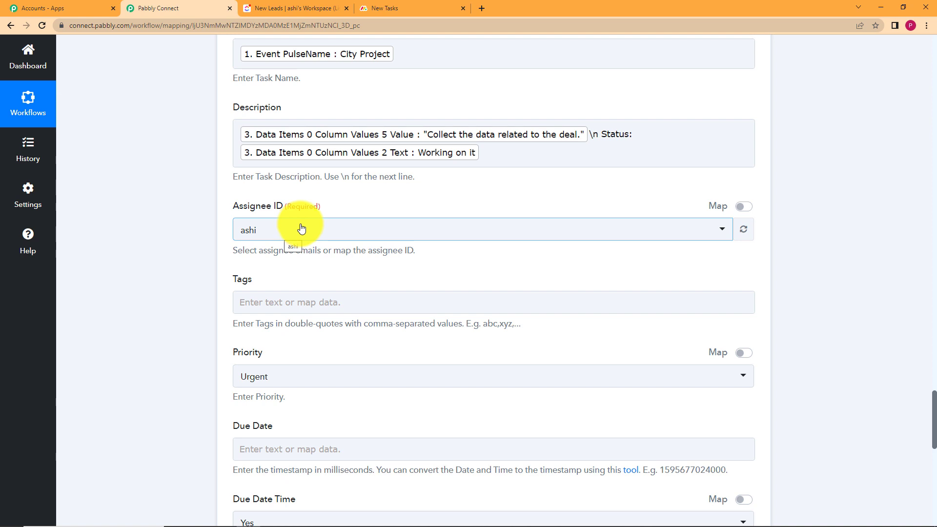
# Step: Select the first listed assignee for the task, leave Tags empty, and set the priority to High
pyautogui.click(268, 230)
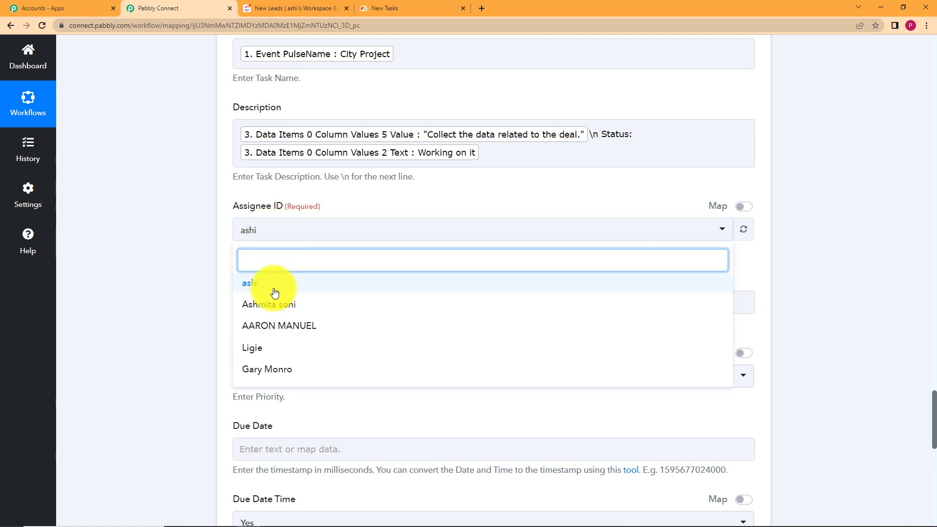
pyautogui.click(274, 292)
pyautogui.click(238, 302)
pyautogui.click(242, 329)
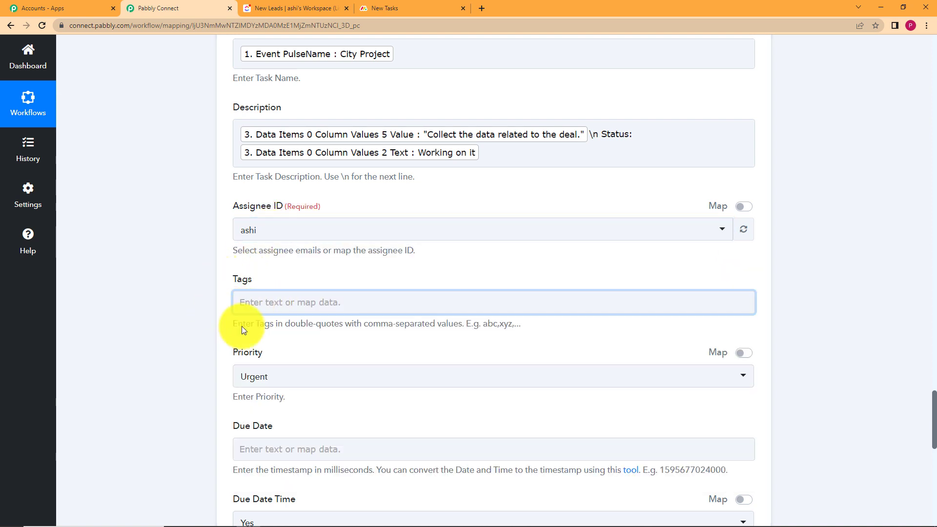
pyautogui.scroll(-2, 225, 332)
pyautogui.click(331, 262)
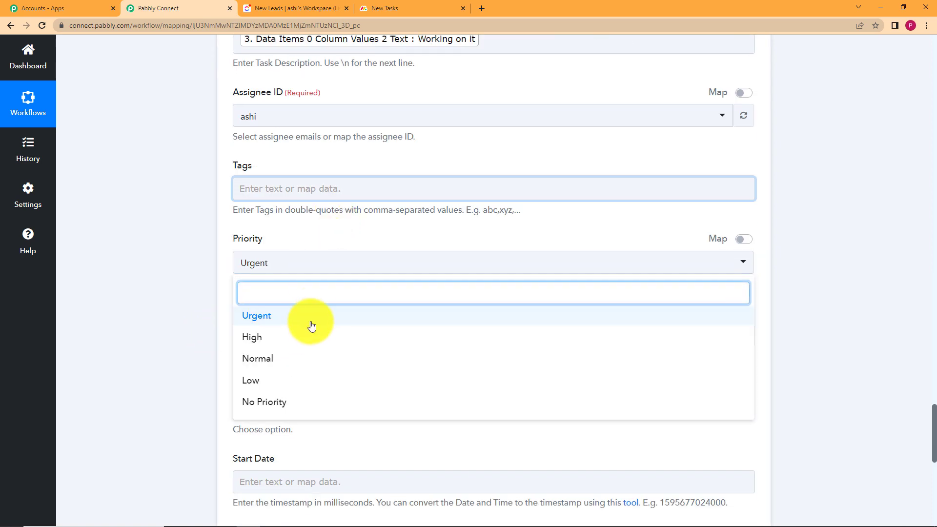
pyautogui.click(310, 338)
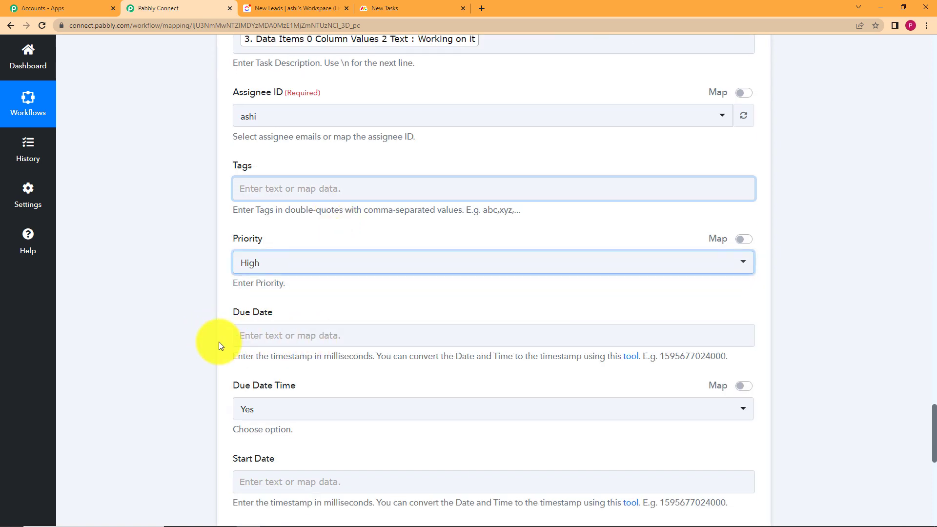
# Step: Search the previous steps' data for "date" to examine the values available for the Due Date field
pyautogui.scroll(-2, 162, 336)
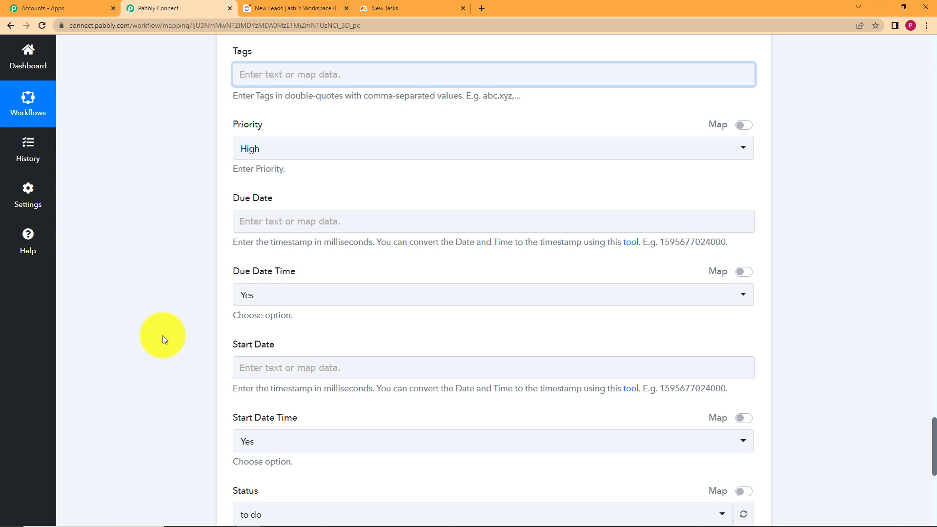
pyautogui.click(286, 222)
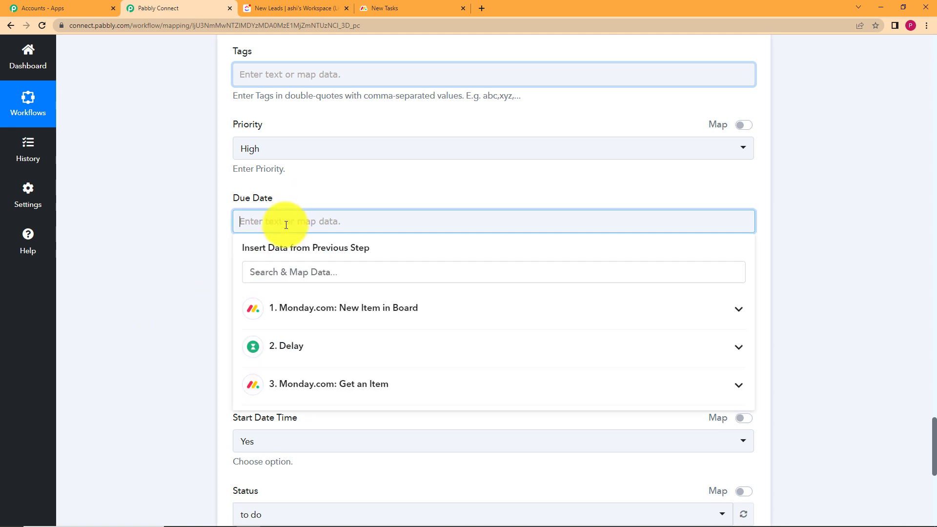
pyautogui.click(185, 308)
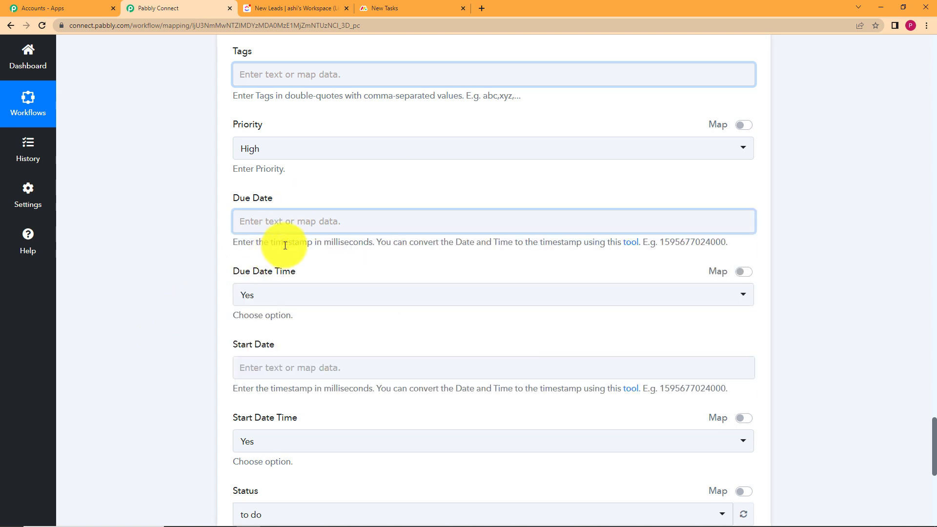
pyautogui.click(413, 223)
pyautogui.click(347, 385)
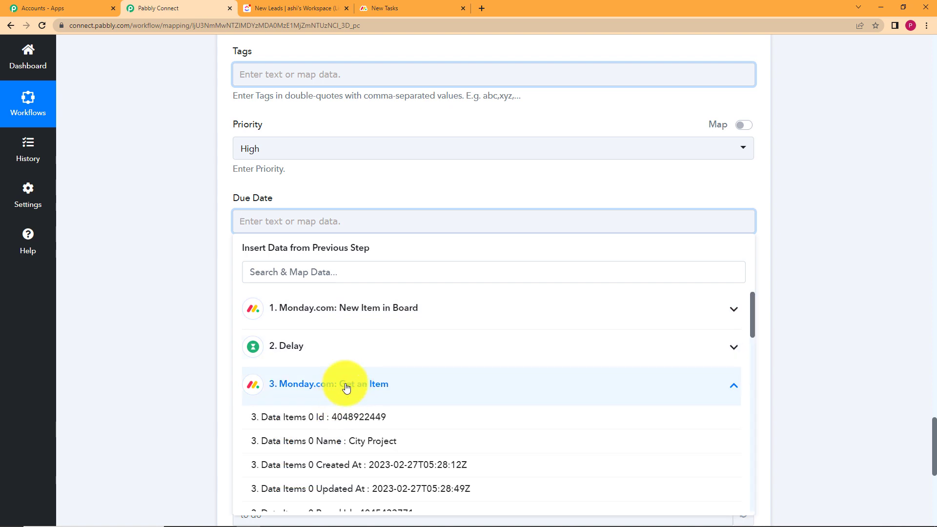
pyautogui.click(353, 273)
pyautogui.write('da')
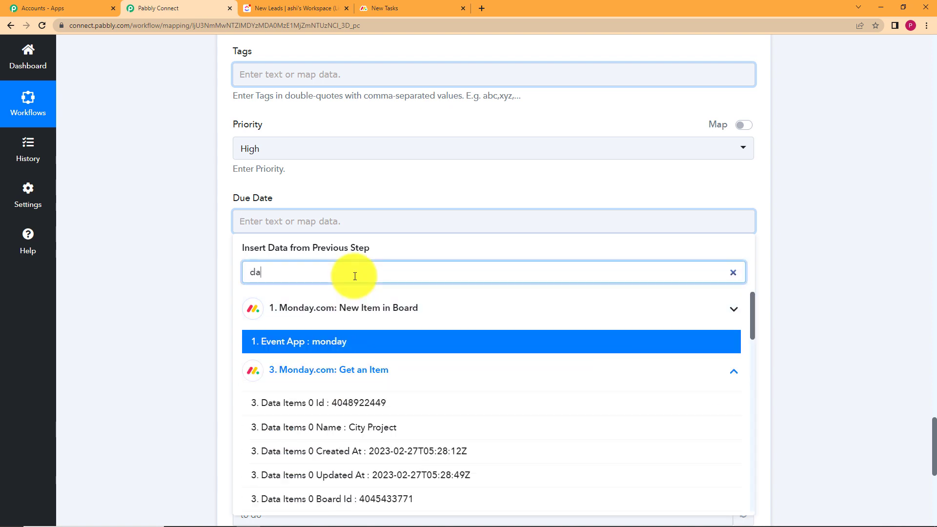
pyautogui.write('te')
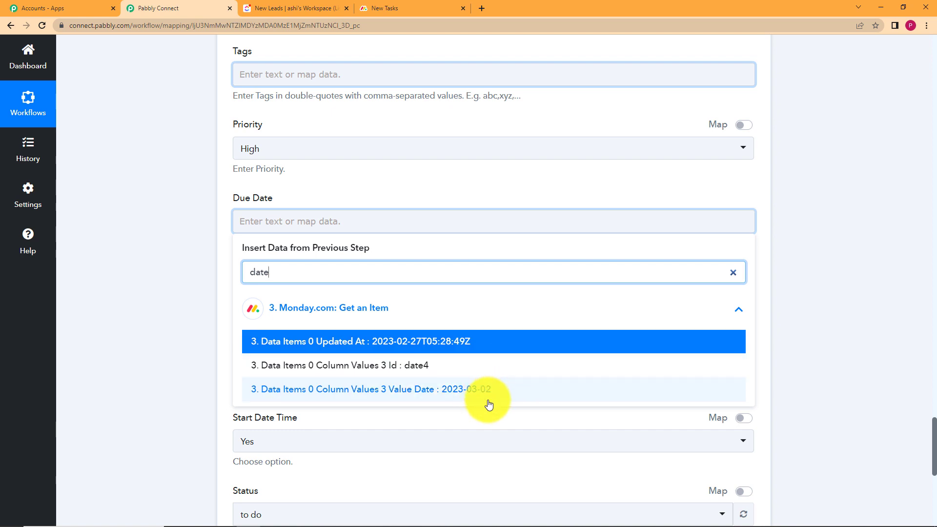
pyautogui.click(195, 363)
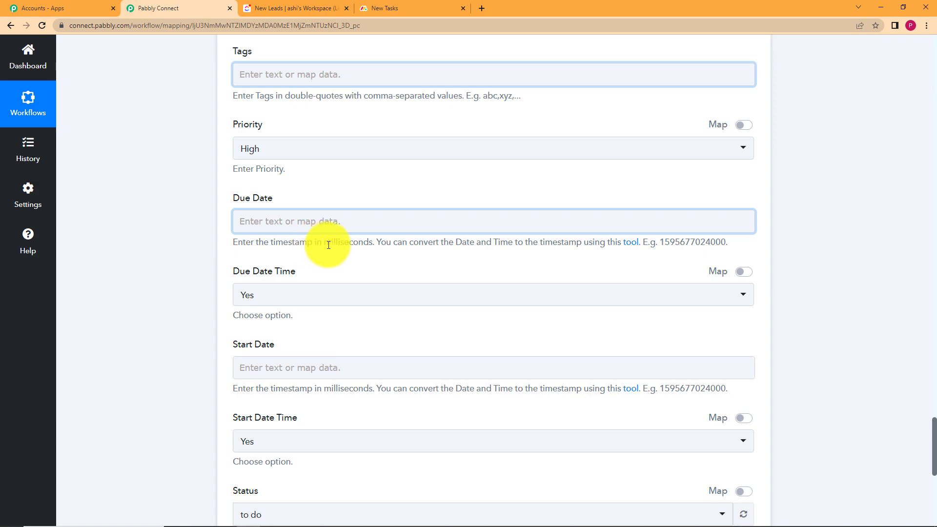
# Step: Insert a Date/Time Formatter action between the Get an Item step and the ClickUp Create Task step
pyautogui.scroll(12, 240, 300)
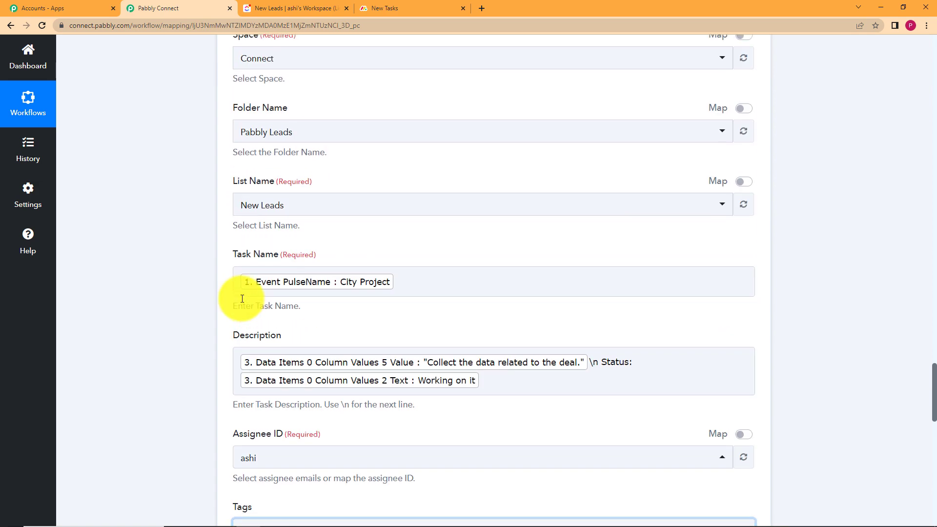
pyautogui.scroll(7, 241, 298)
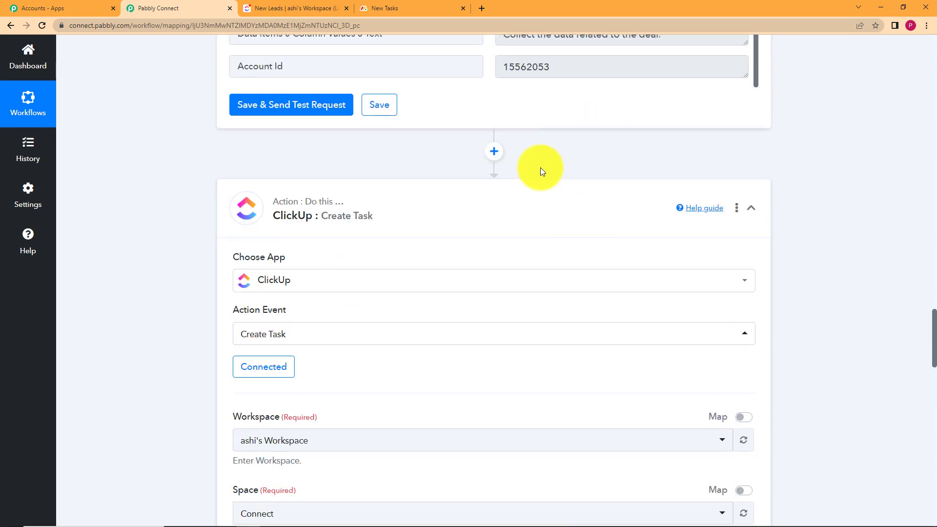
pyautogui.click(499, 155)
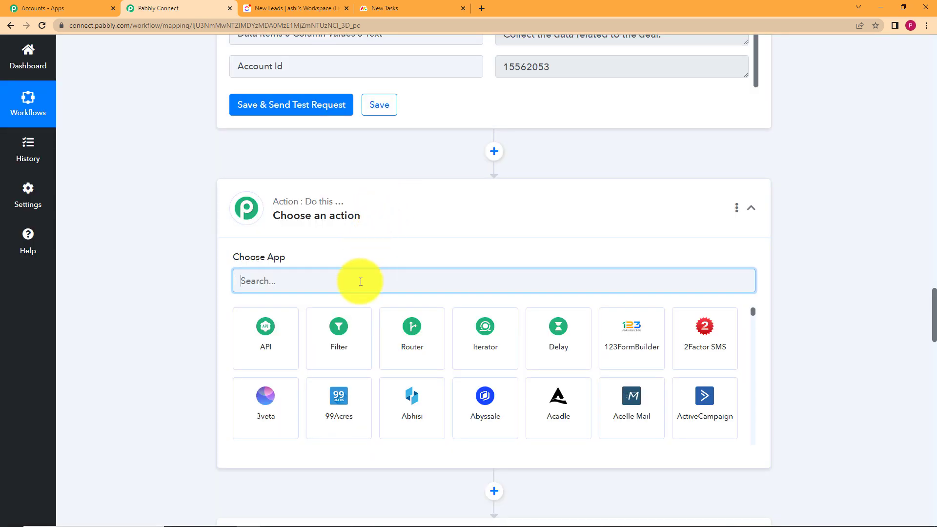
pyautogui.write('date')
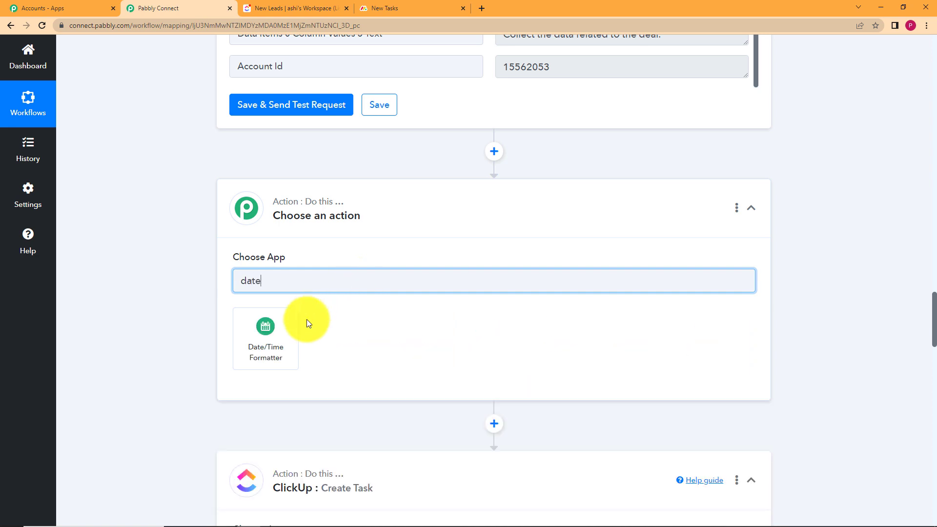
pyautogui.click(290, 339)
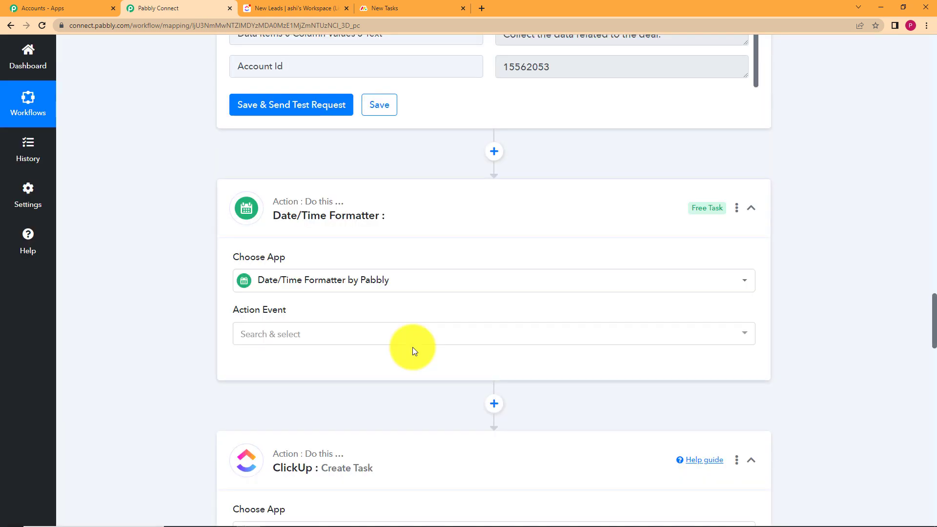
# Step: Set the Date/Time Formatter's action event to Format Date Only and connect it
pyautogui.click(286, 334)
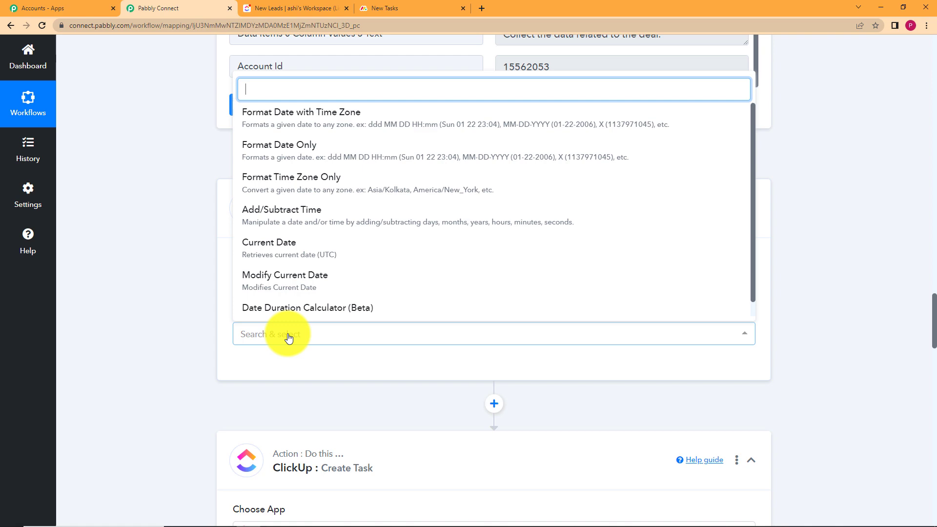
pyautogui.click(294, 160)
pyautogui.scroll(-5, 192, 268)
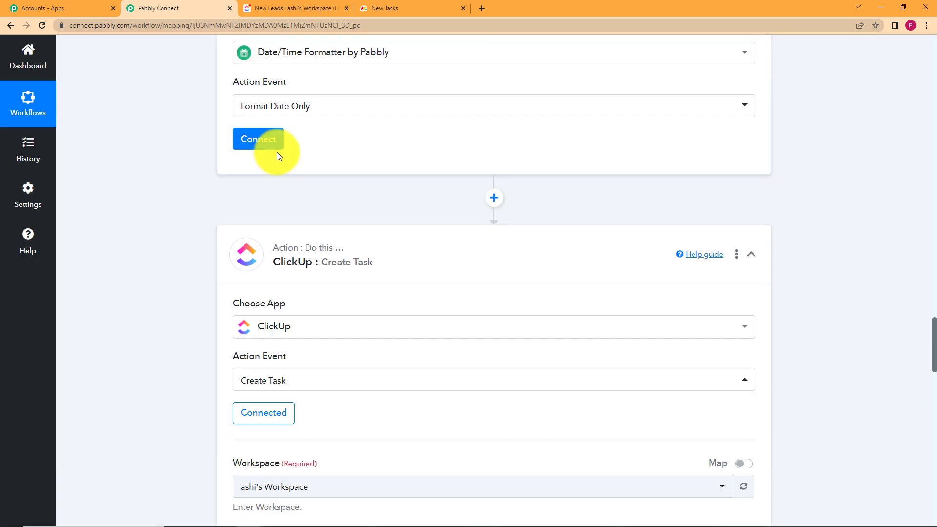
pyautogui.click(272, 143)
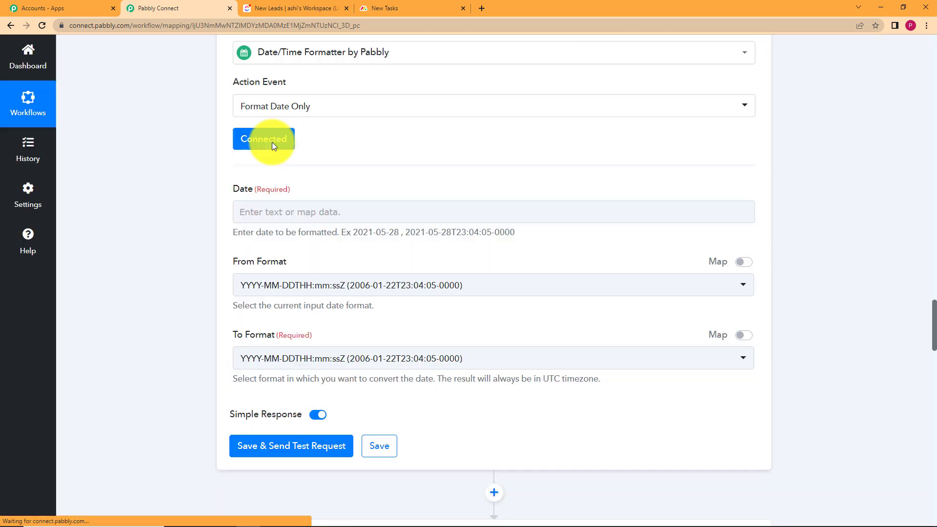
# Step: Search the previous steps' data for "date" and map the Date field to Get an Item's Column Values 3 Value Date
pyautogui.click(287, 210)
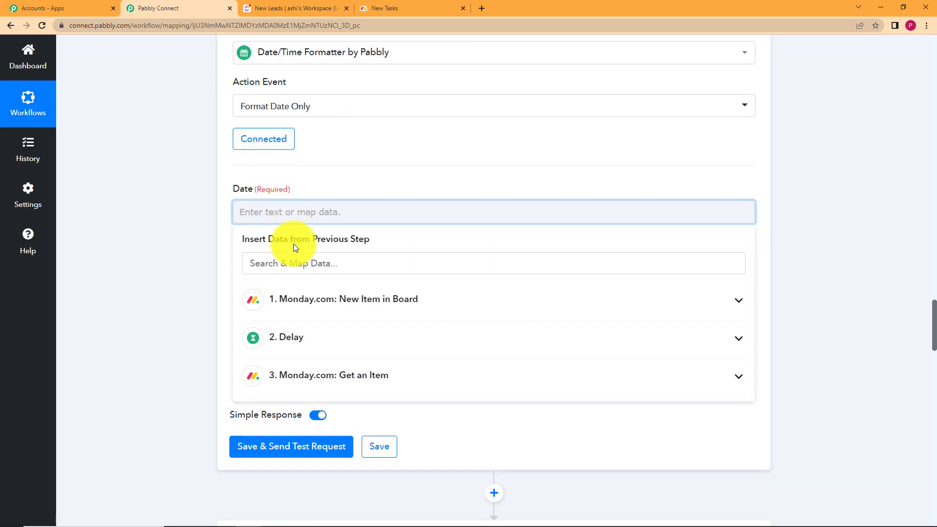
pyautogui.click(324, 377)
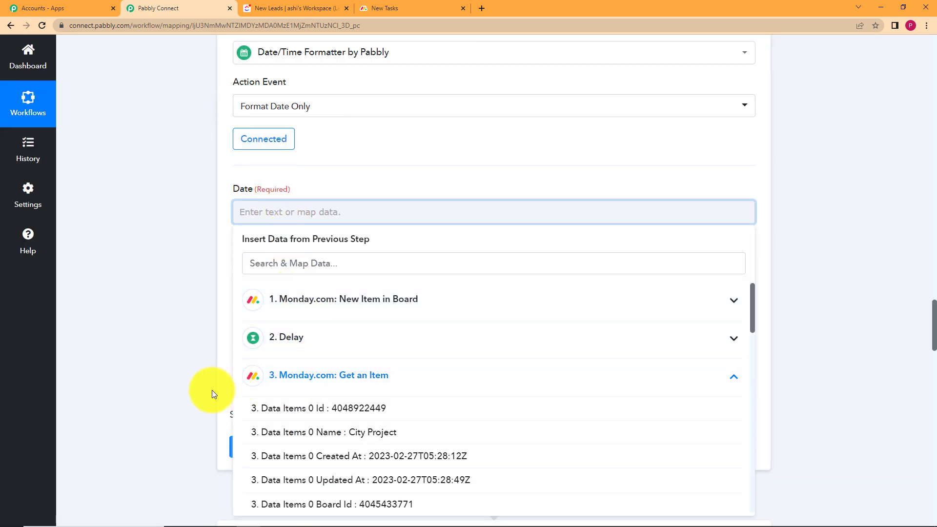
pyautogui.scroll(-2, 212, 393)
pyautogui.click(312, 141)
pyautogui.write('d')
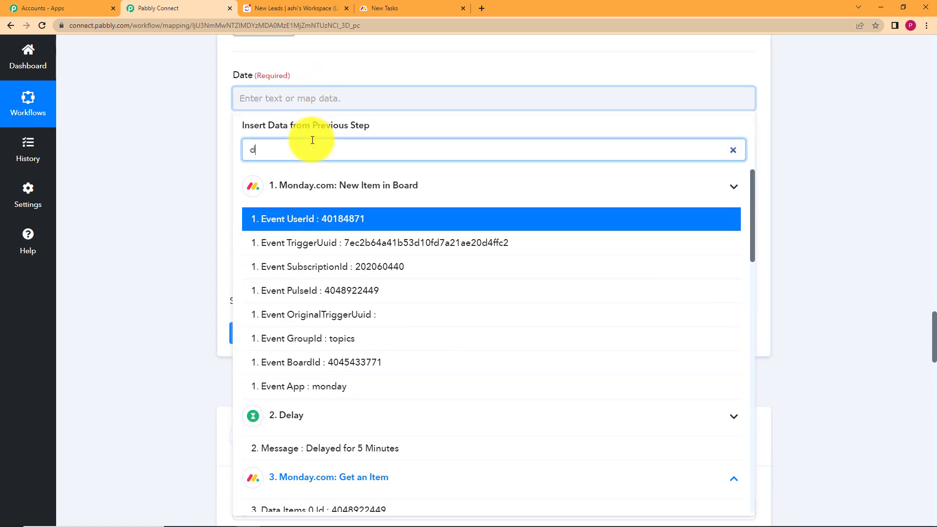
pyautogui.write('ate')
pyautogui.click(425, 273)
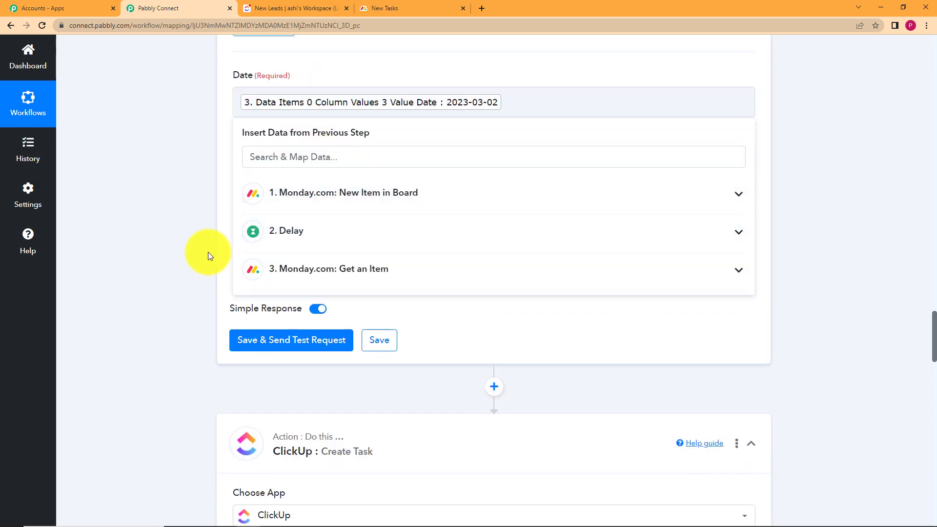
pyautogui.click(208, 251)
# Step: Set the formatter's From Format to YYYY-MM-DD and its To Format to Timestamp in Millisecond
pyautogui.click(278, 179)
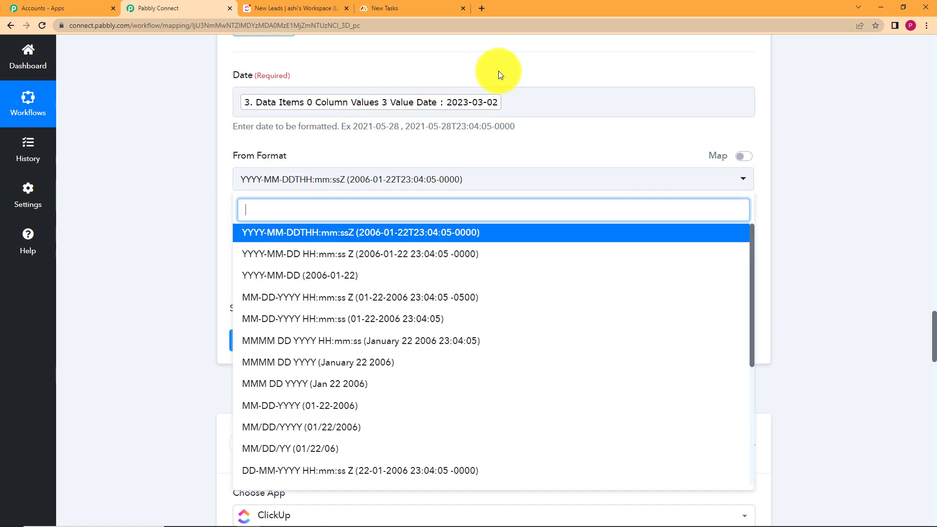
pyautogui.click(373, 276)
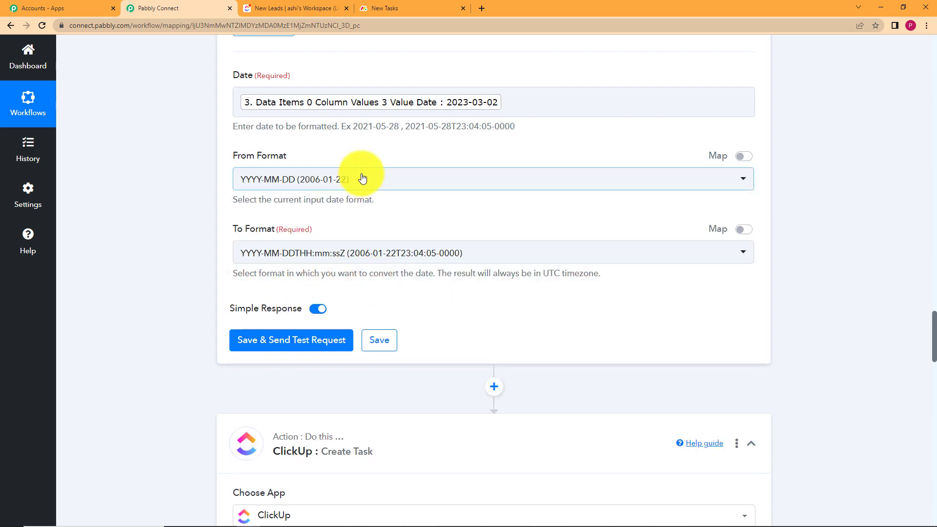
pyautogui.click(383, 252)
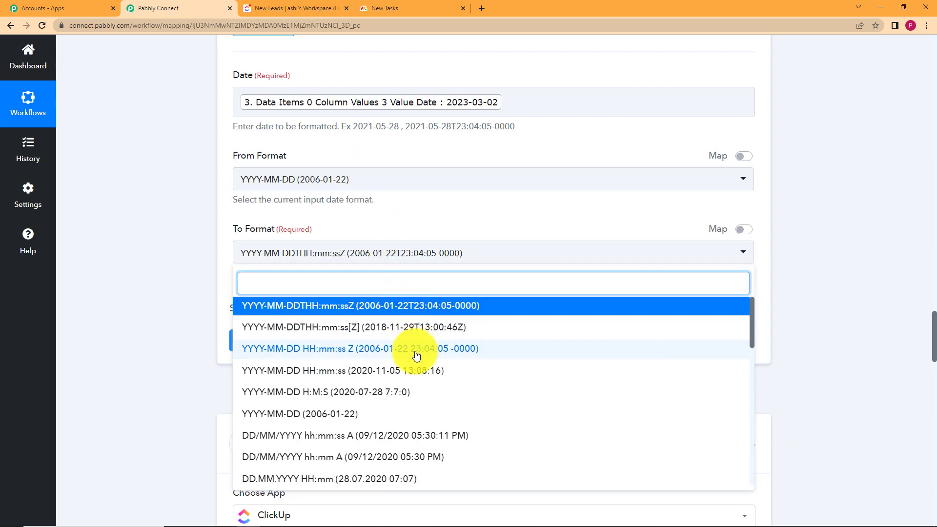
pyautogui.scroll(-5, 405, 361)
pyautogui.scroll(-10, 422, 373)
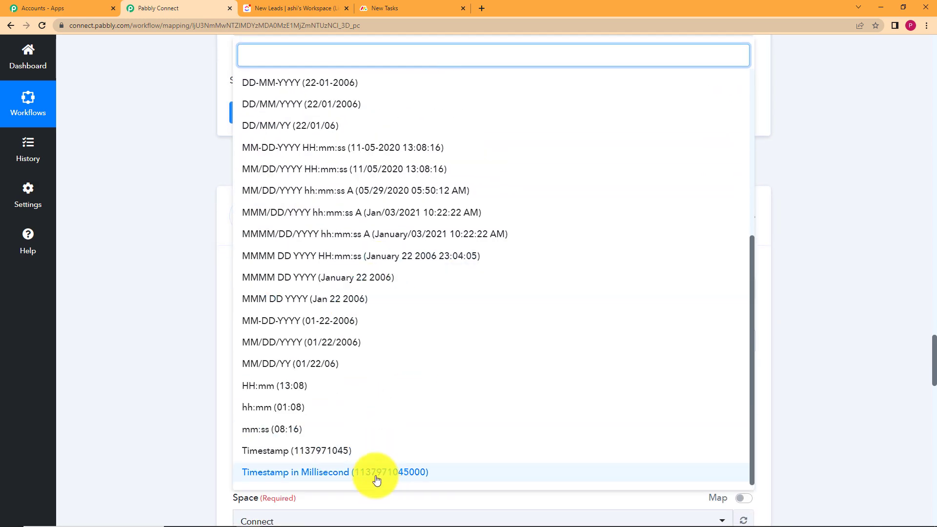
pyautogui.click(376, 471)
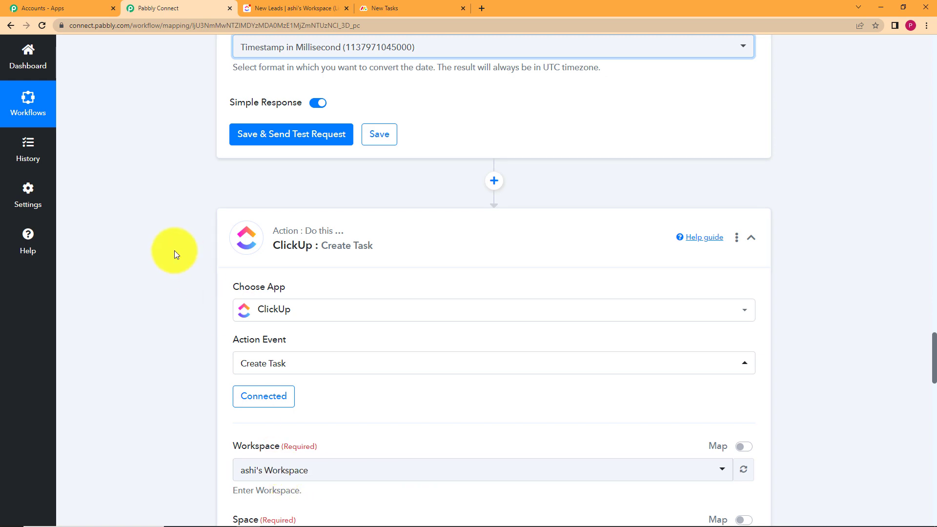
# Step: Send a test request for the Date/Time Formatter step, check the converted result, and save the step
pyautogui.scroll(3, 174, 250)
pyautogui.click(303, 249)
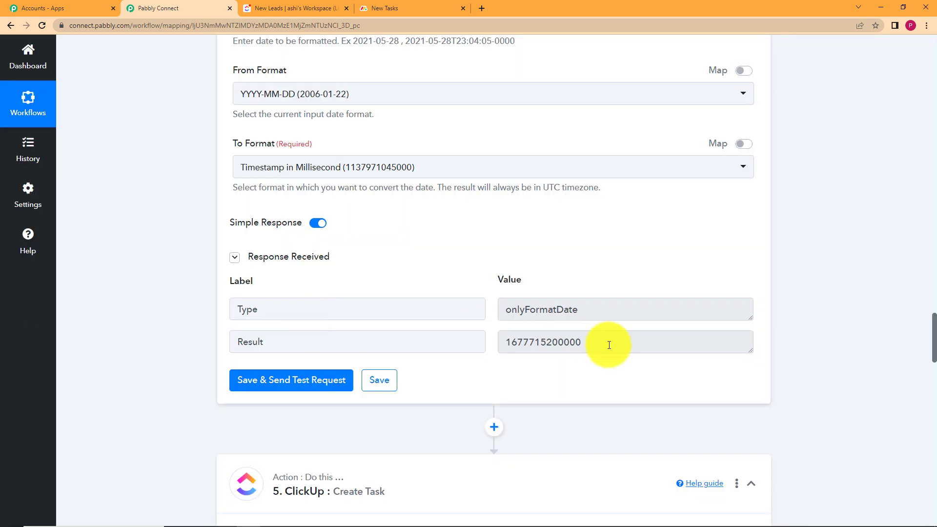
pyautogui.moveTo(606, 344); pyautogui.dragTo(458, 351)
pyautogui.click(378, 381)
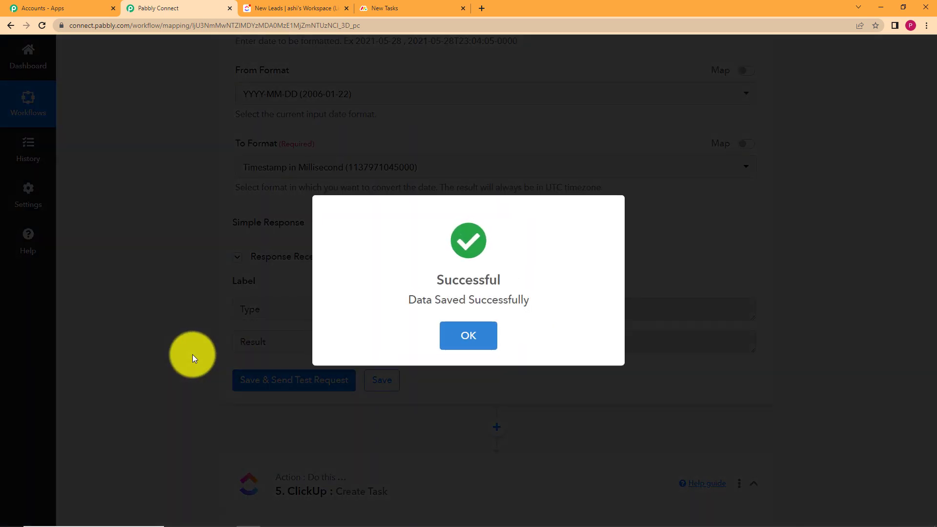
pyautogui.click(462, 337)
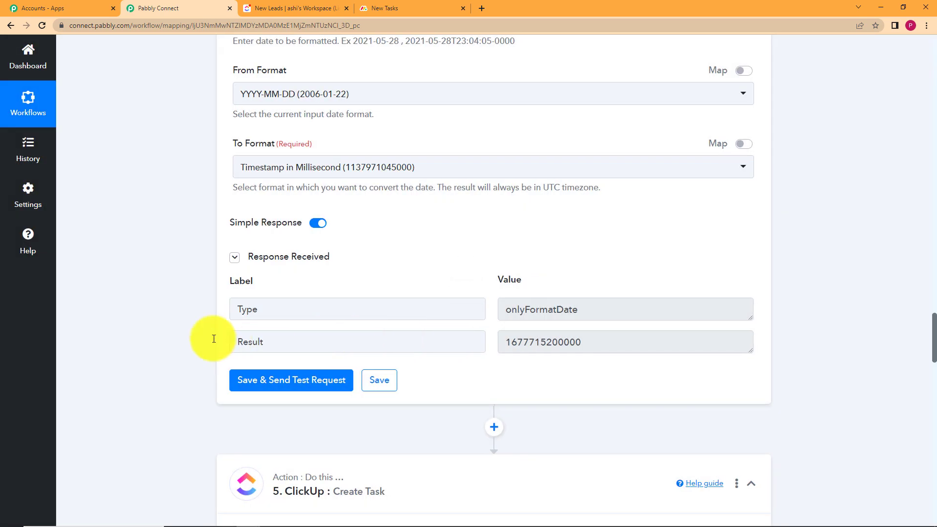
# Step: Refresh the Assignee ID items in the ClickUp Create Task step to reload its mapping fields
pyautogui.scroll(-8, 205, 336)
pyautogui.scroll(-10, 201, 337)
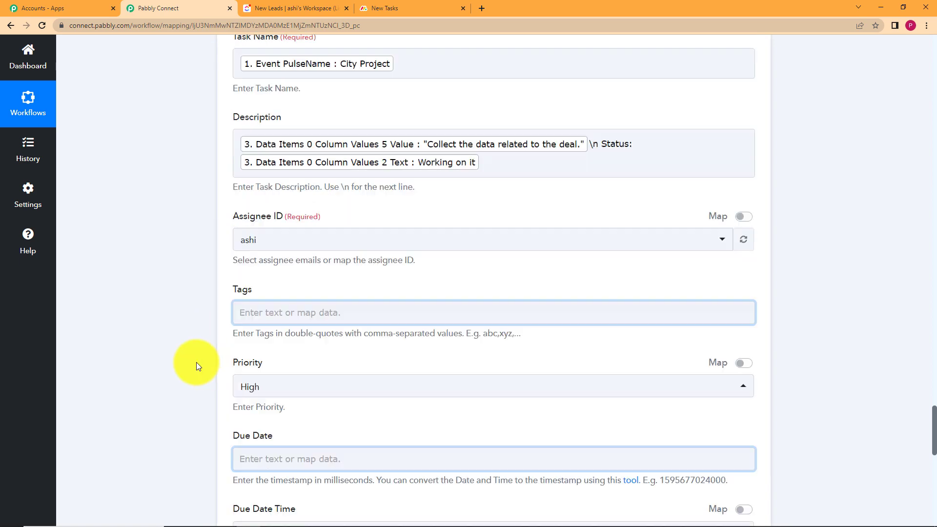
pyautogui.scroll(-4, 196, 362)
pyautogui.click(305, 273)
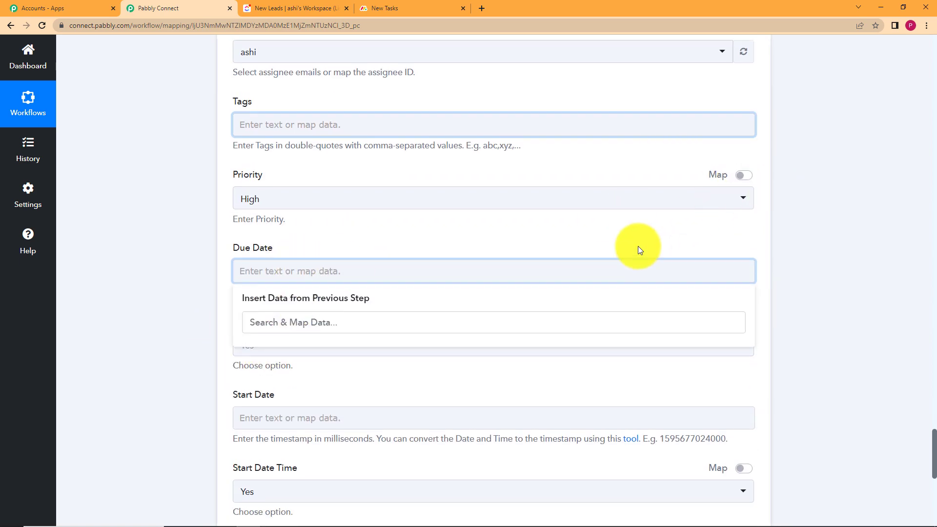
pyautogui.scroll(5, 639, 246)
pyautogui.click(743, 276)
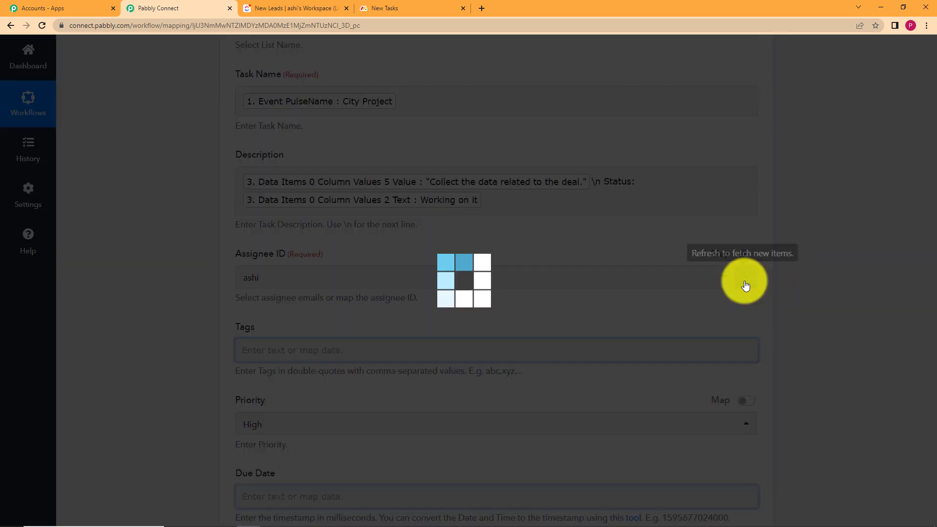
pyautogui.scroll(-5, 380, 316)
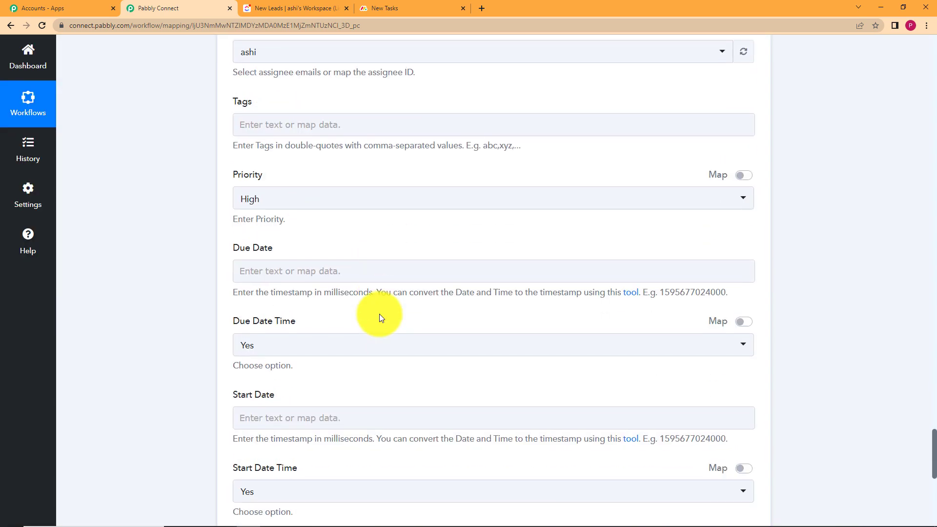
# Step: Map the task's Due Date to the Result value of the Date/Time Formatter step
pyautogui.scroll(3, 369, 322)
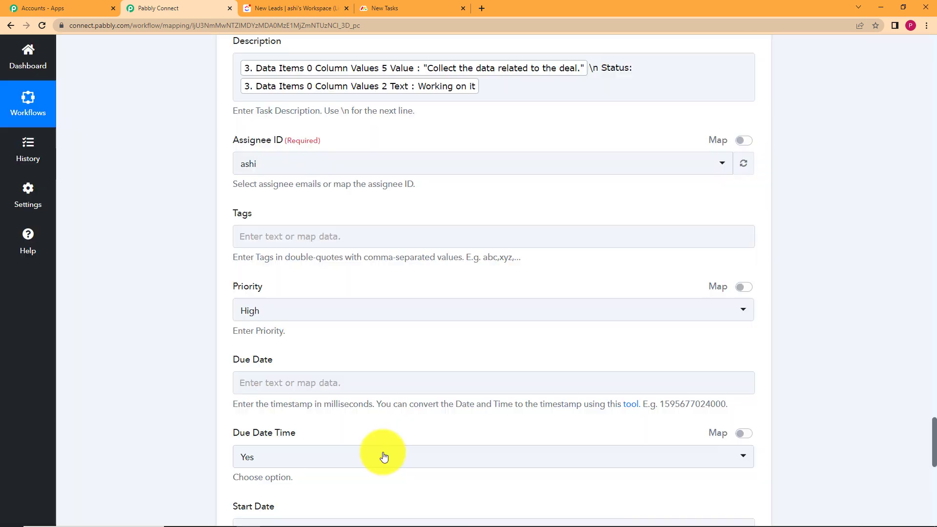
pyautogui.click(240, 386)
pyautogui.scroll(-5, 195, 395)
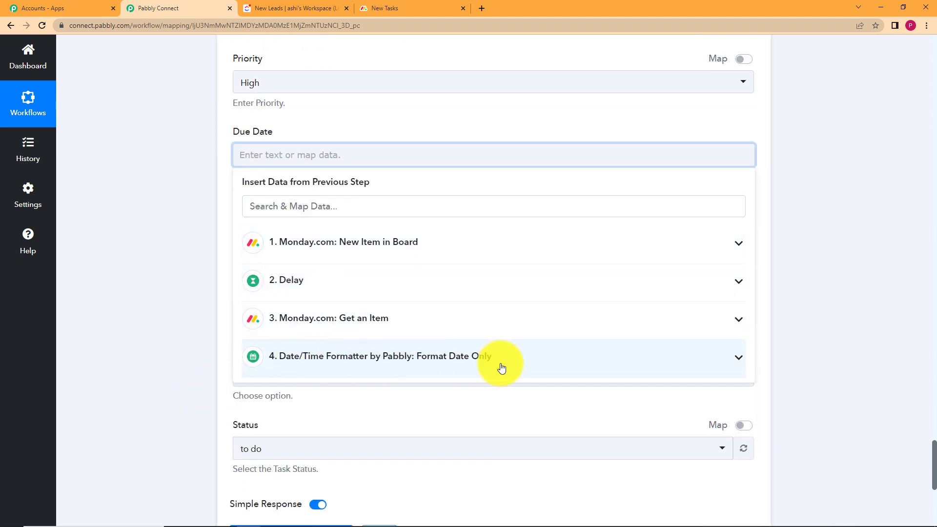
pyautogui.click(501, 366)
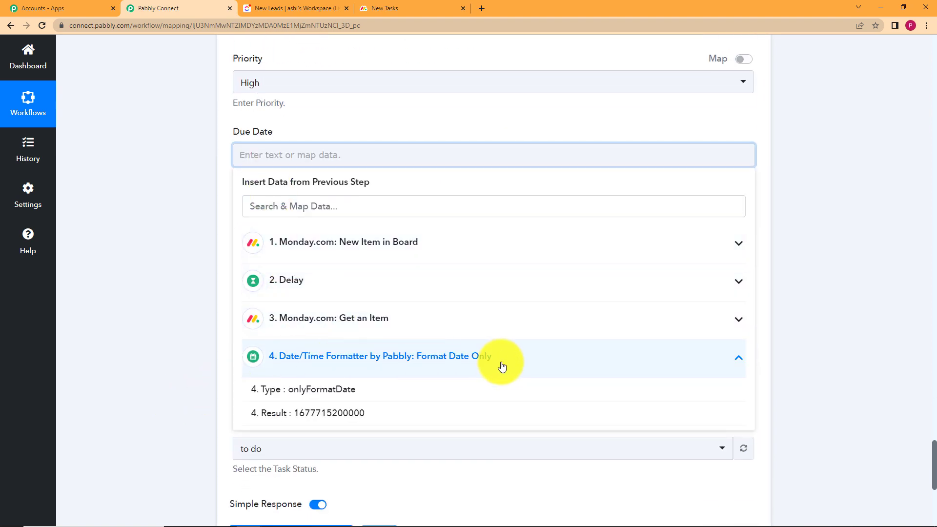
pyautogui.click(469, 414)
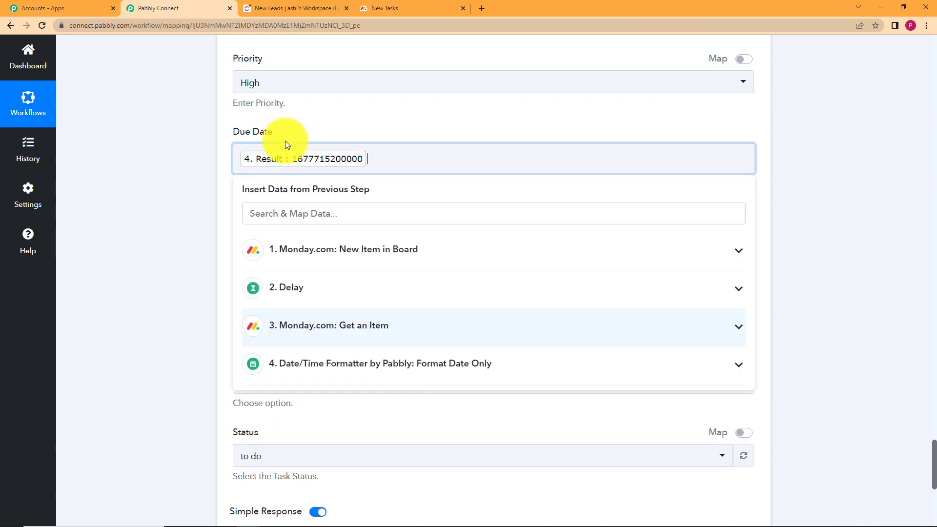
pyautogui.click(182, 263)
# Step: Keep Due Date Time at Yes, and set Start Date Time to No and the Status to "to do"
pyautogui.click(261, 238)
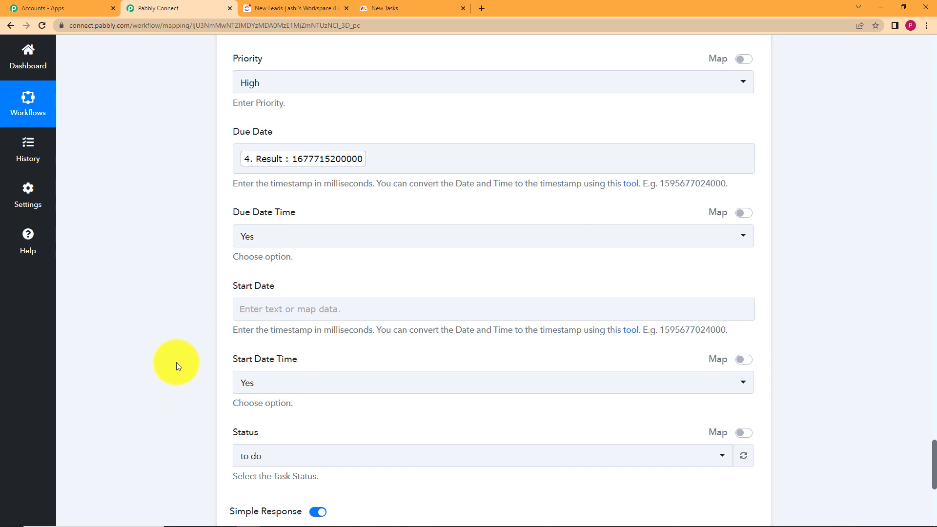
pyautogui.scroll(-3, 176, 362)
pyautogui.click(365, 267)
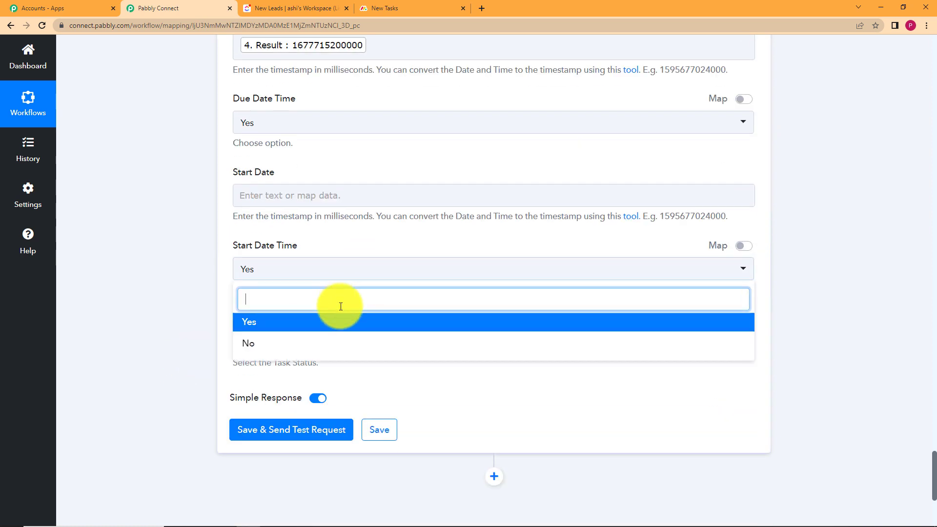
pyautogui.click(330, 345)
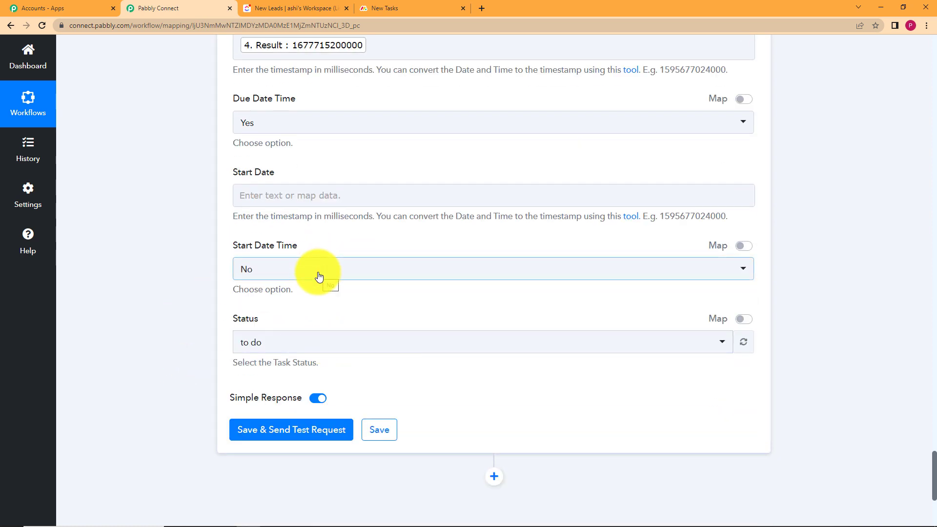
pyautogui.click(296, 347)
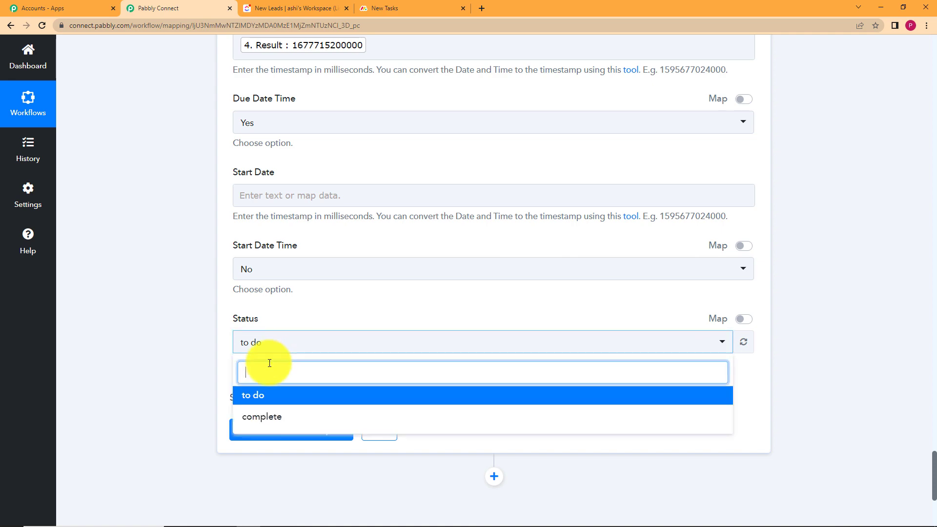
pyautogui.click(261, 394)
# Step: Check the status group in ClickUp's New Leads list, and save and send a test request for the Pabbly Connect Create Task step
pyautogui.click(272, 8)
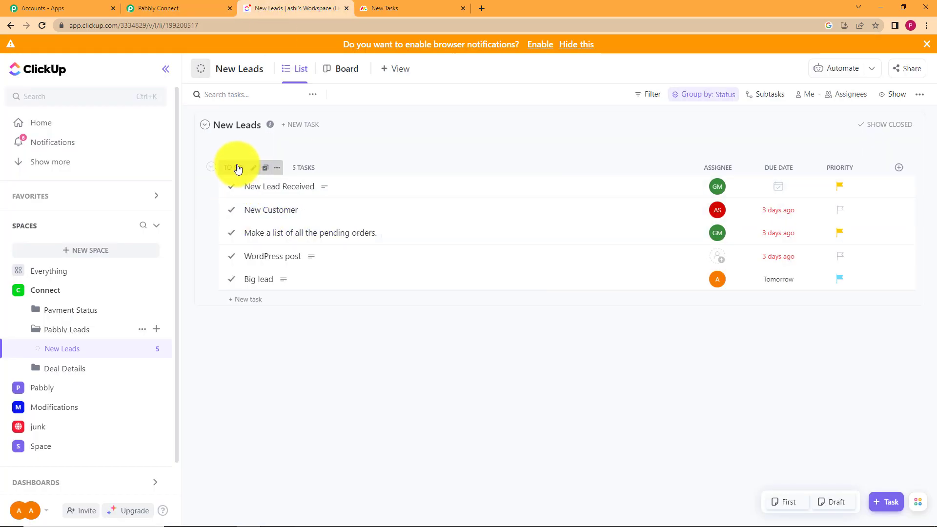
pyautogui.click(177, 7)
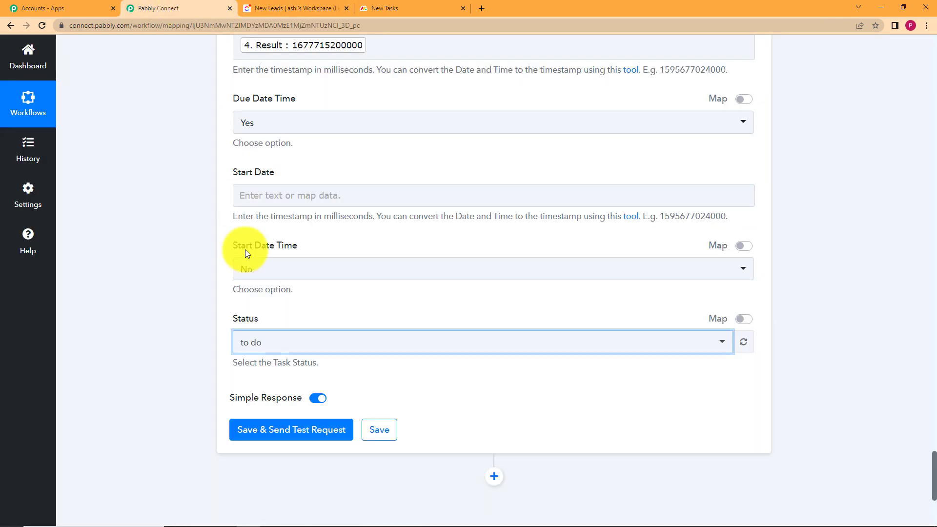
pyautogui.click(285, 431)
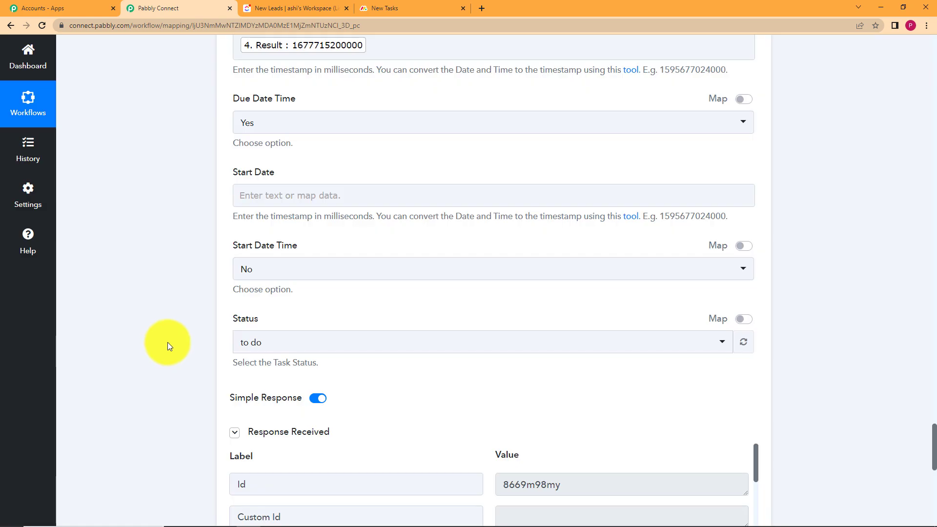
# Step: Examine the Create Task response for the new task's name, description, status, assignee, due date, list and folder
pyautogui.scroll(-5, 168, 341)
pyautogui.scroll(-2, 443, 333)
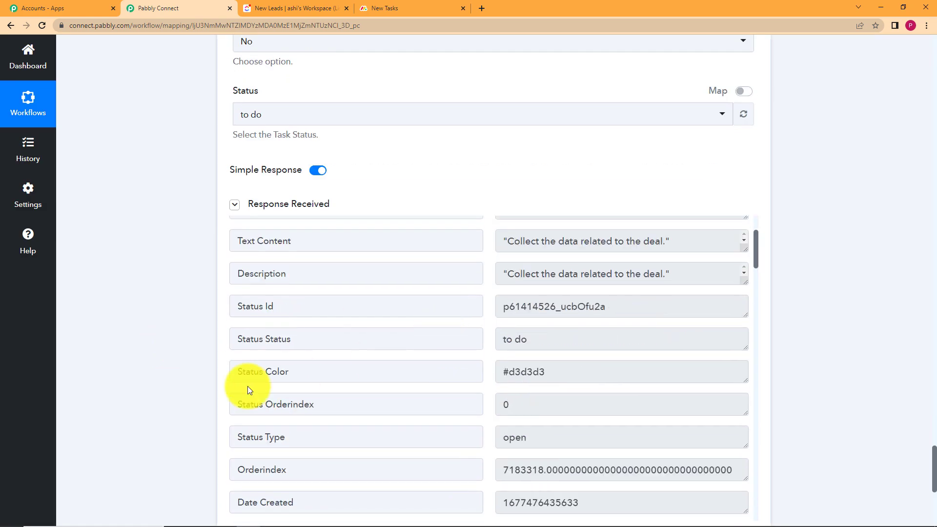
pyautogui.scroll(-3, 446, 357)
pyautogui.scroll(-4, 447, 358)
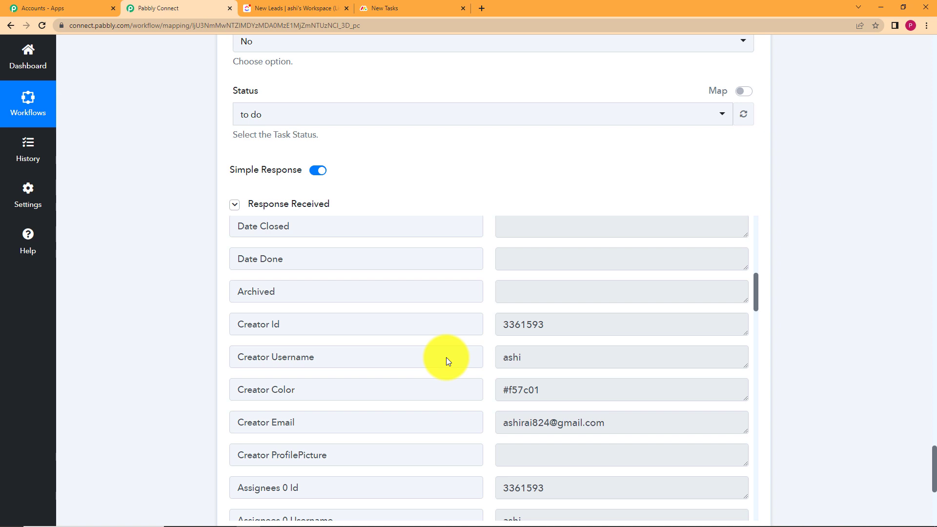
pyautogui.scroll(-7, 446, 357)
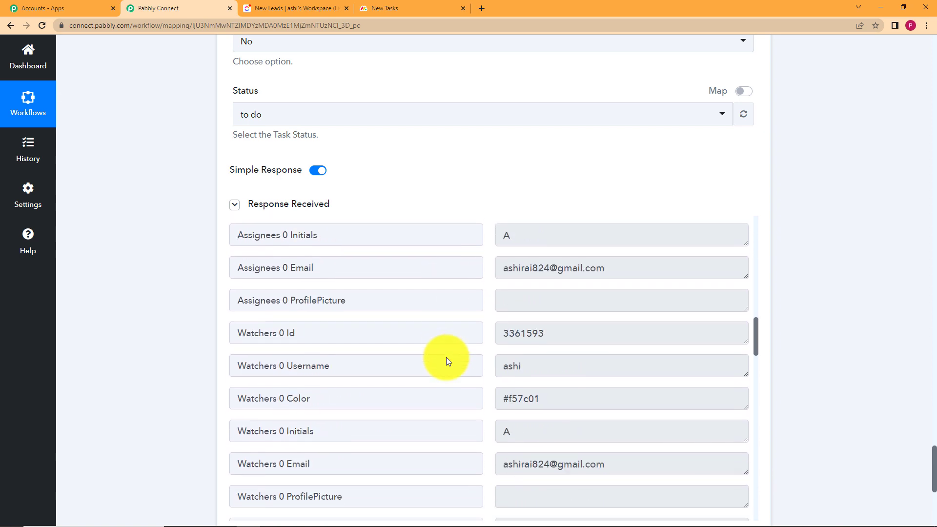
pyautogui.scroll(-9, 446, 361)
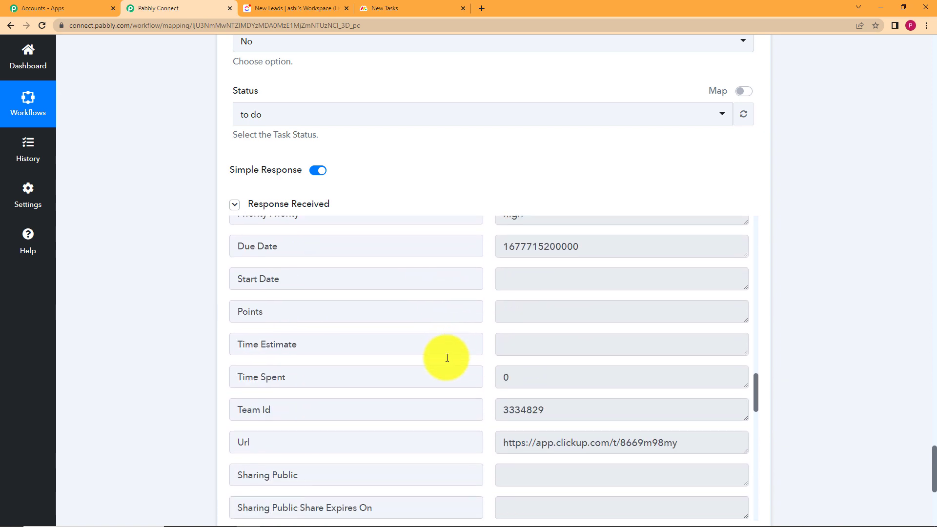
pyautogui.scroll(-10, 447, 357)
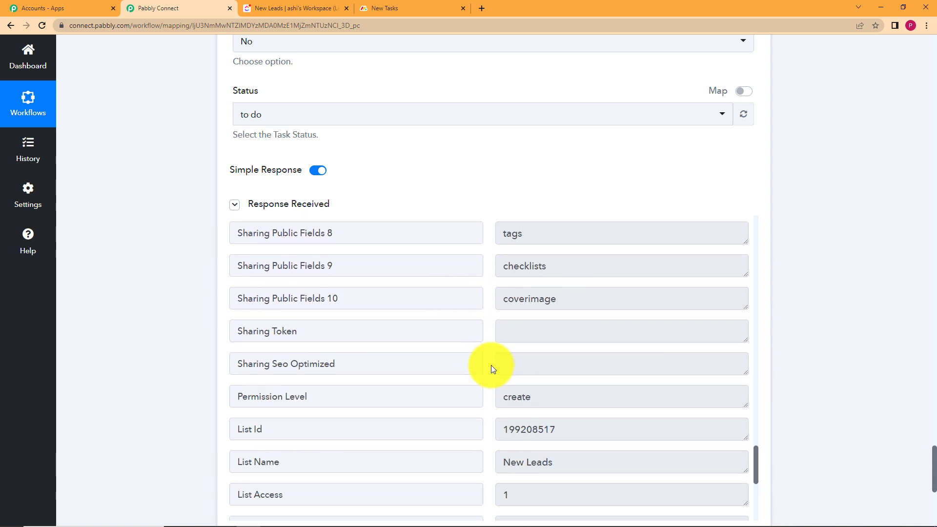
pyautogui.scroll(-9, 490, 364)
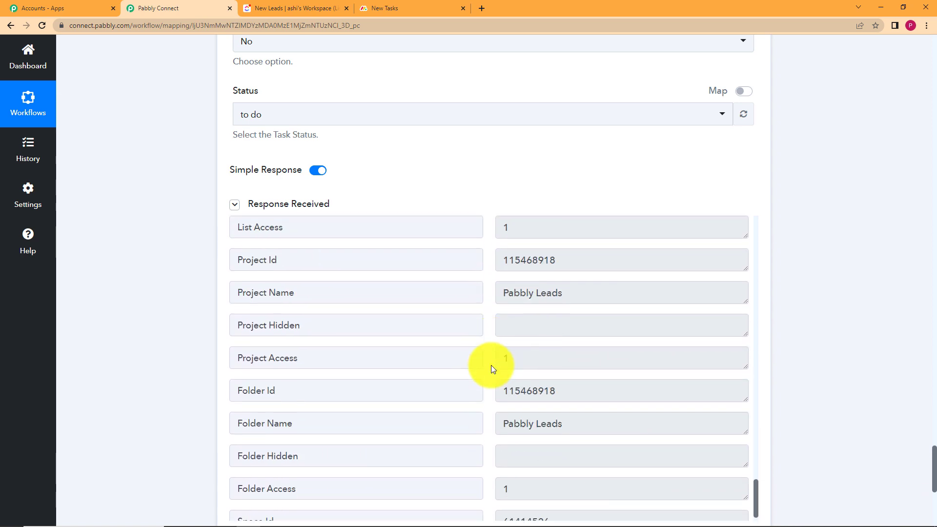
pyautogui.scroll(20, 491, 365)
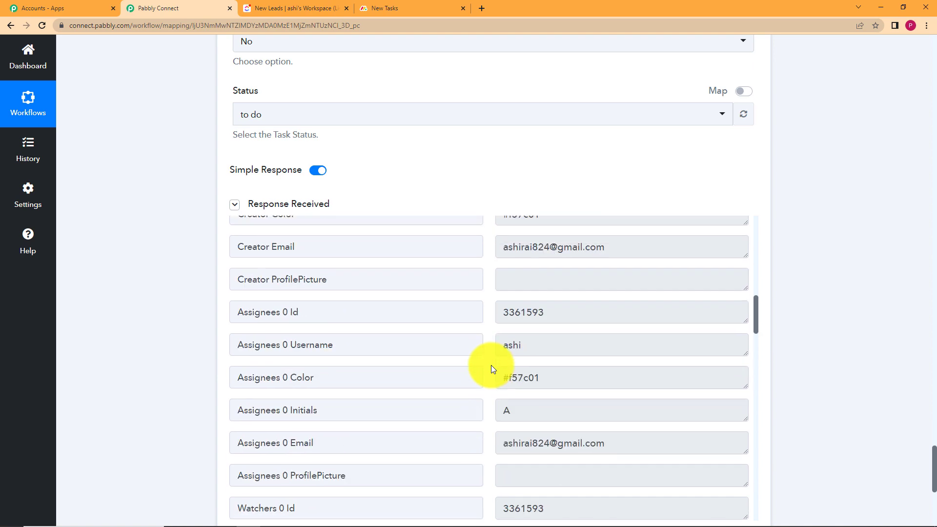
pyautogui.scroll(15, 490, 365)
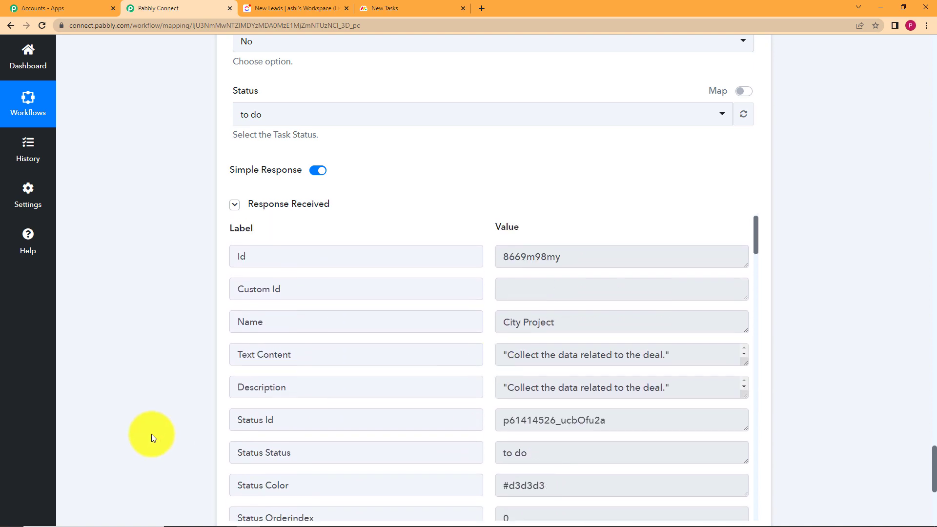
# Step: Save the ClickUp Create Task step and dismiss the save confirmation
pyautogui.scroll(-5, 151, 434)
pyautogui.click(389, 313)
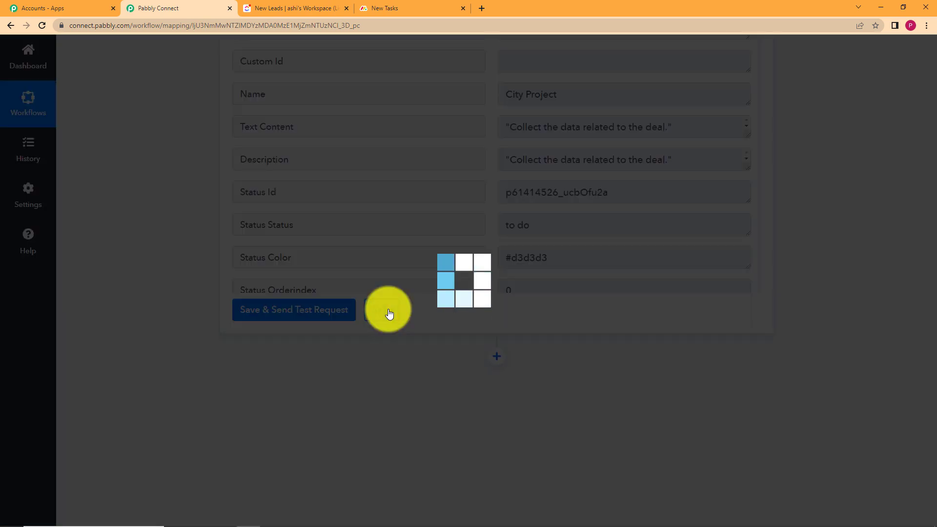
pyautogui.click(452, 336)
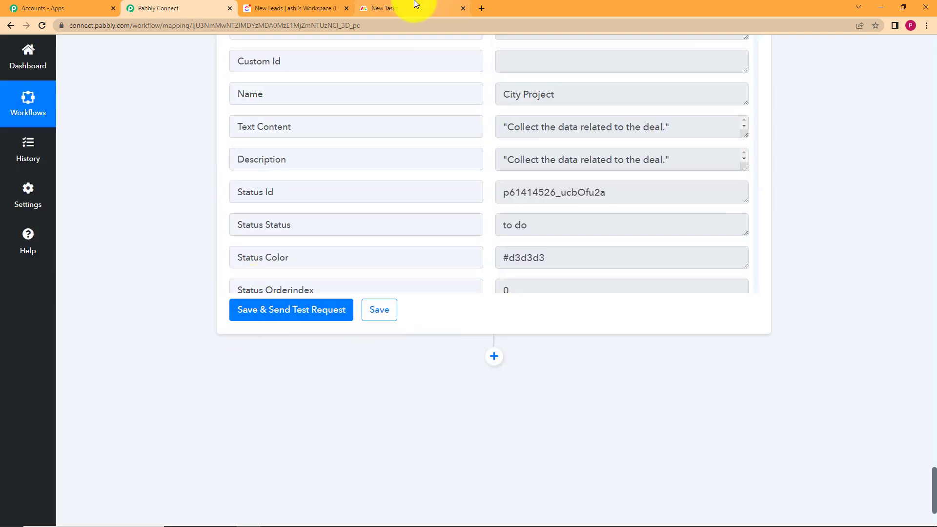
# Step: Check the City Project task's details in ClickUp's New Leads list against the City Project item on Monday.com's New Tasks board
pyautogui.click(310, 8)
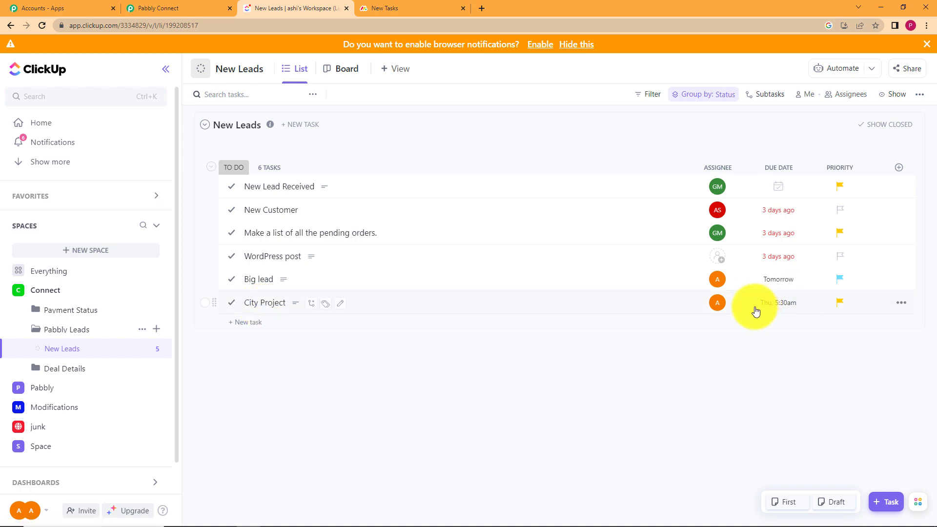
pyautogui.click(669, 312)
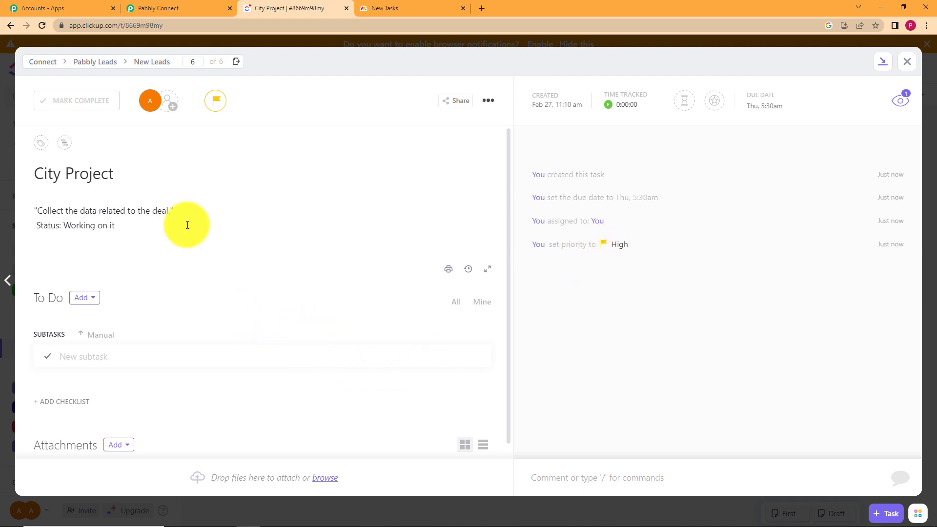
pyautogui.click(147, 105)
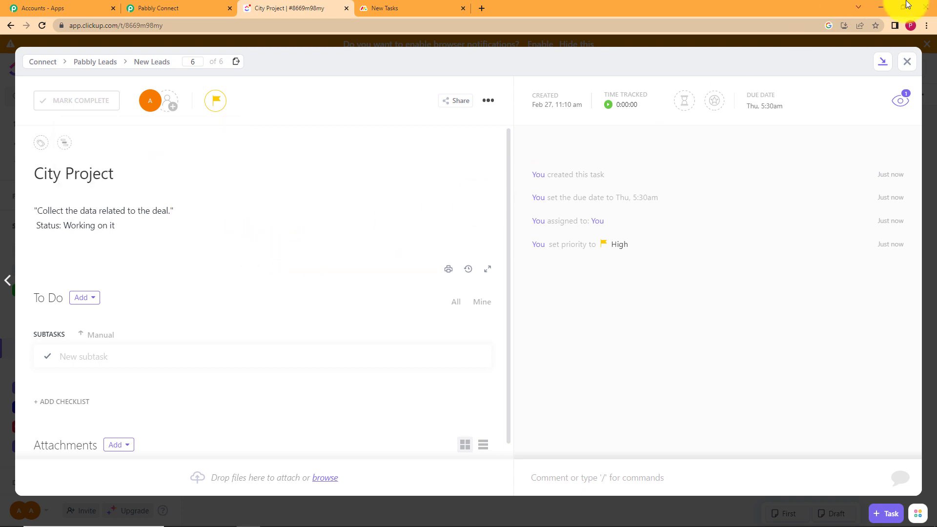
pyautogui.click(911, 62)
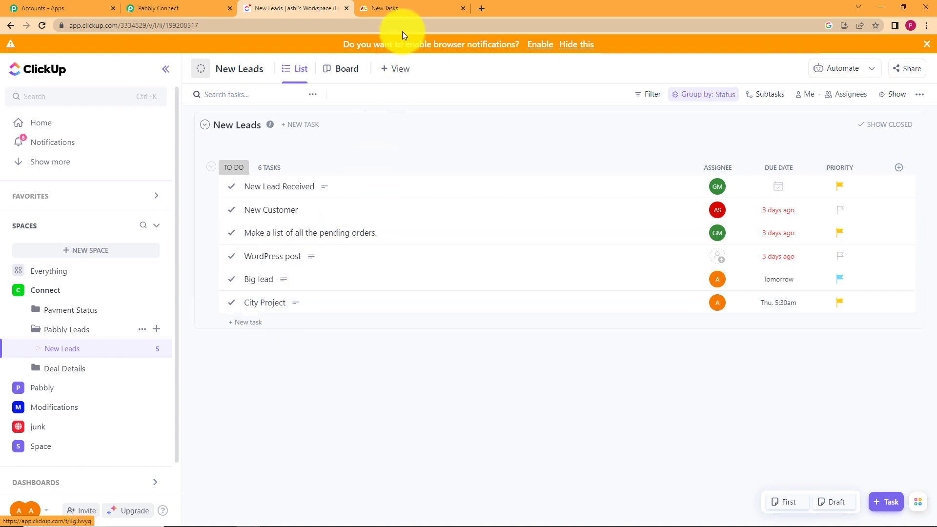
pyautogui.click(400, 8)
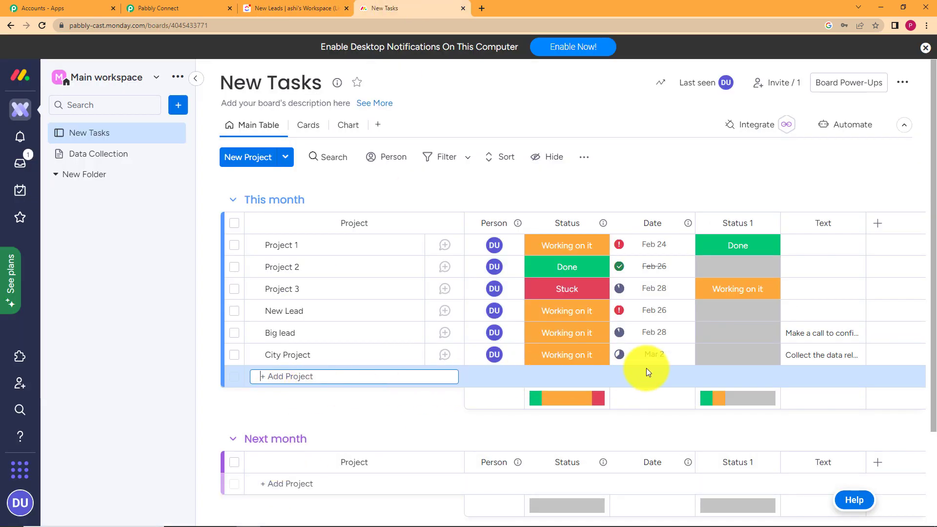
pyautogui.click(328, 8)
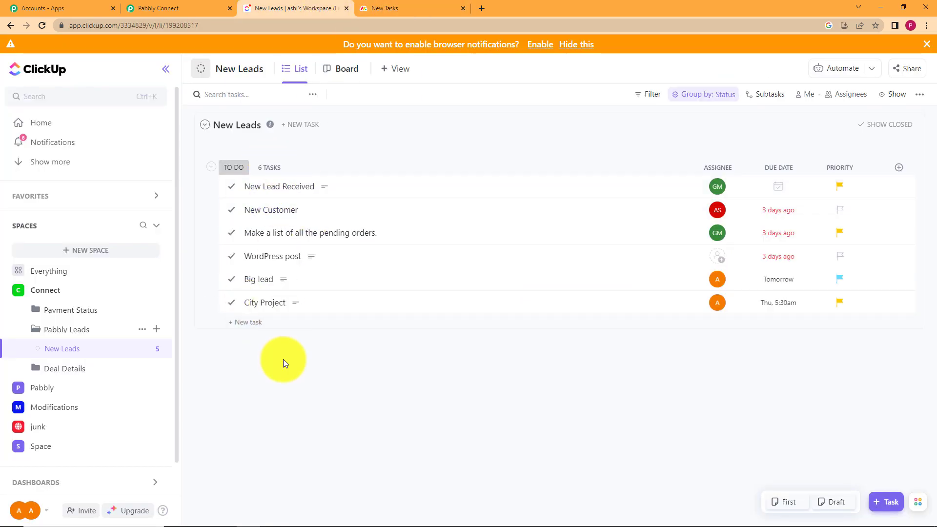
# Step: Switch to Pabbly Connect and collapse the workflow's expanded action steps, from ClickUp Create Task up to Monday.com Get an Item
pyautogui.click(188, 5)
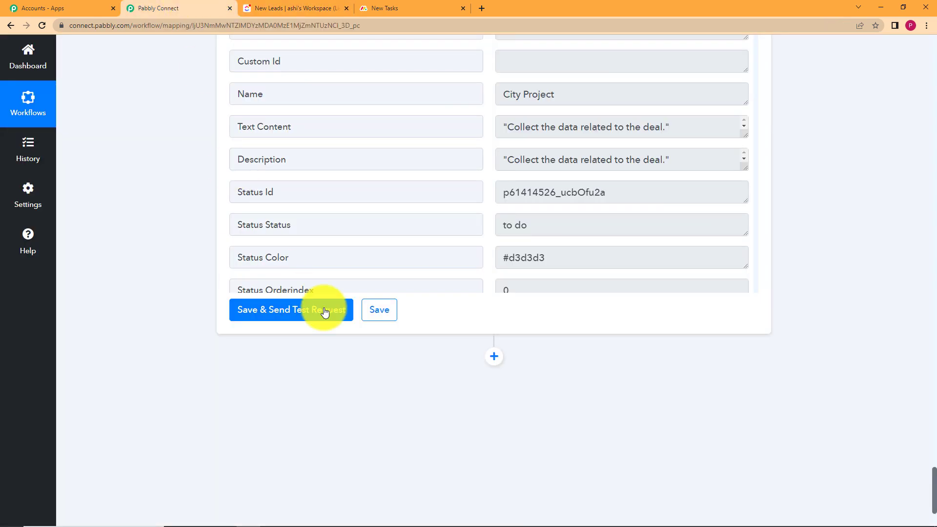
pyautogui.scroll(15, 361, 362)
pyautogui.scroll(10, 361, 362)
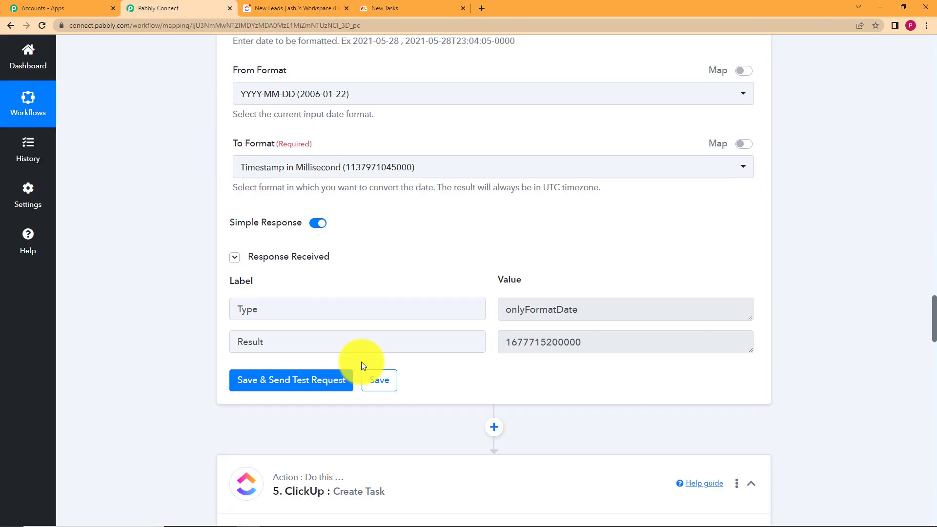
pyautogui.scroll(10, 418, 458)
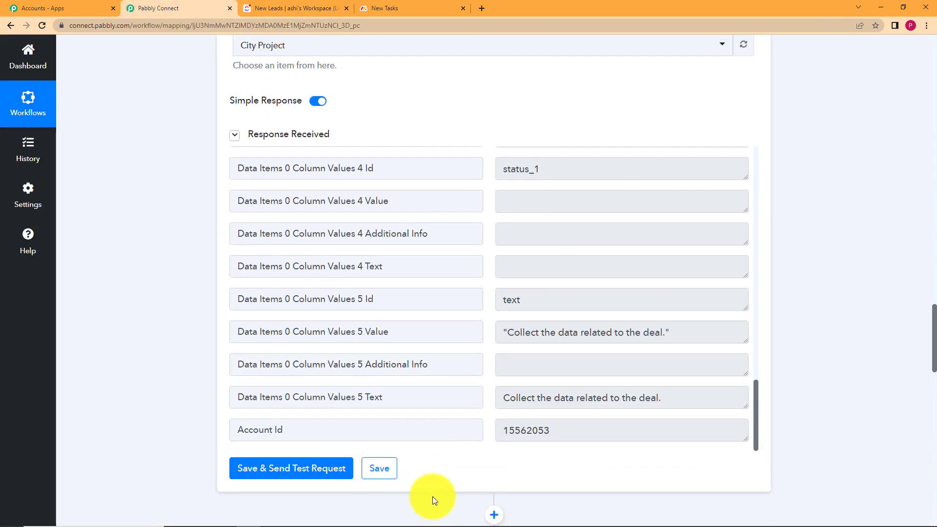
pyautogui.scroll(-5, 432, 496)
pyautogui.click(445, 330)
pyautogui.scroll(15, 445, 330)
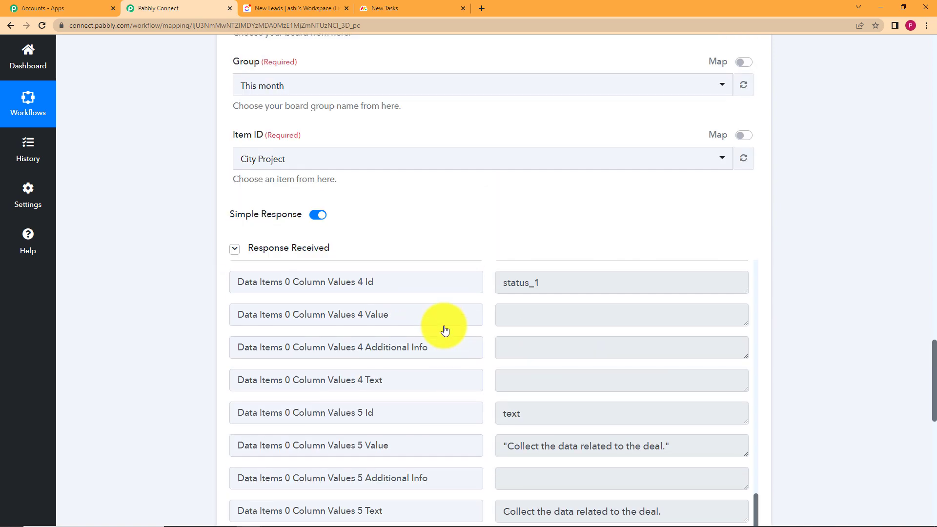
pyautogui.scroll(3, 412, 195)
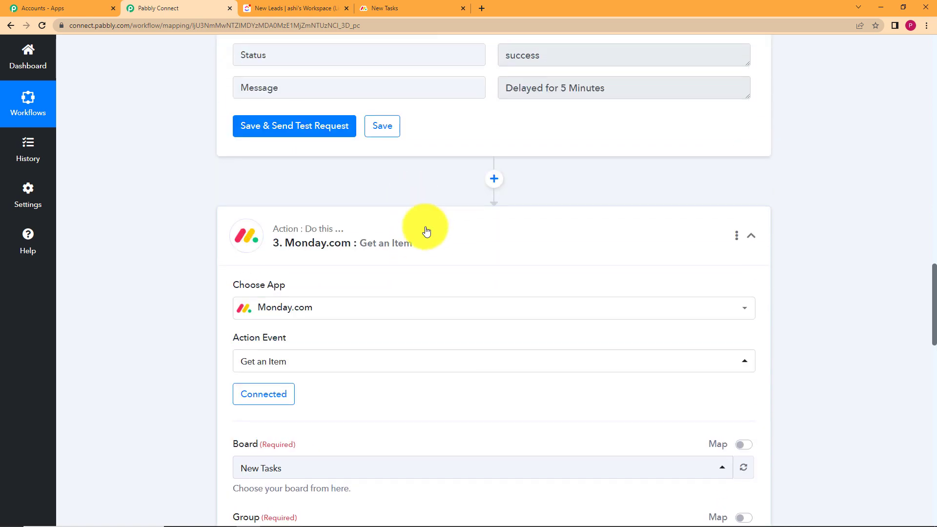
pyautogui.click(430, 234)
pyautogui.scroll(10, 430, 233)
pyautogui.scroll(15, 449, 358)
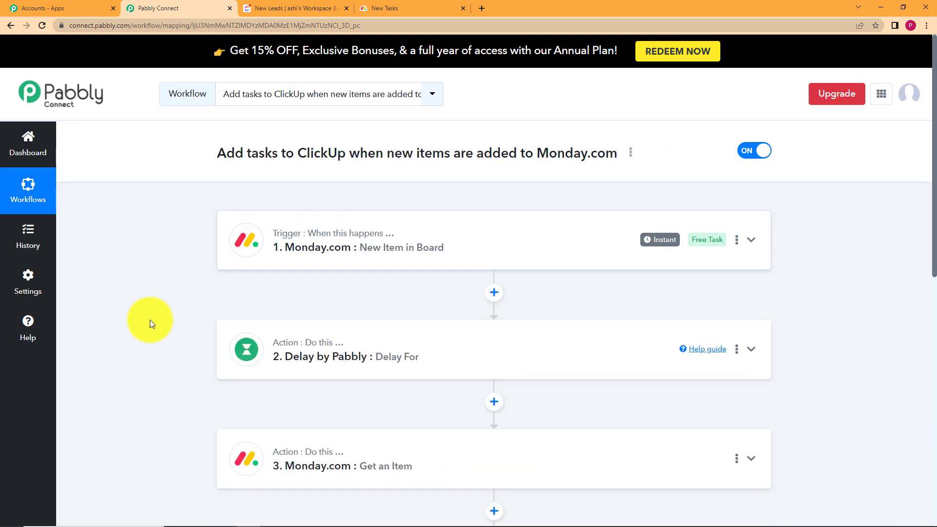
# Step: Review the workflow's sequence of steps, expanding and collapsing the Monday.com New Item in Board trigger to examine its setup
pyautogui.scroll(-2, 142, 335)
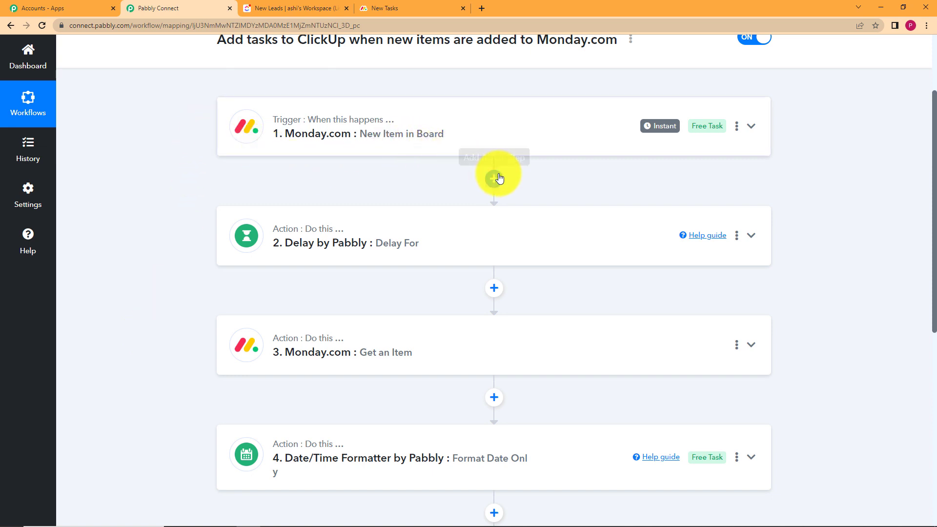
pyautogui.click(375, 146)
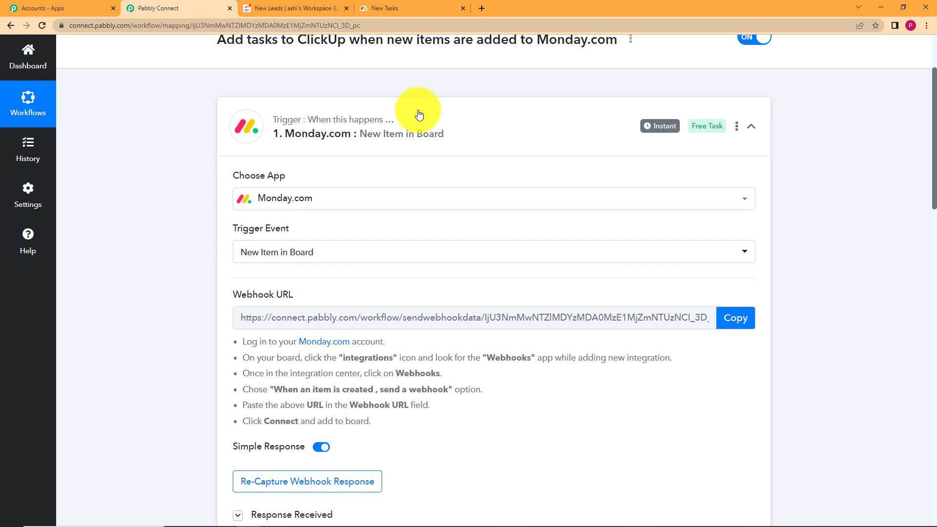
pyautogui.click(380, 132)
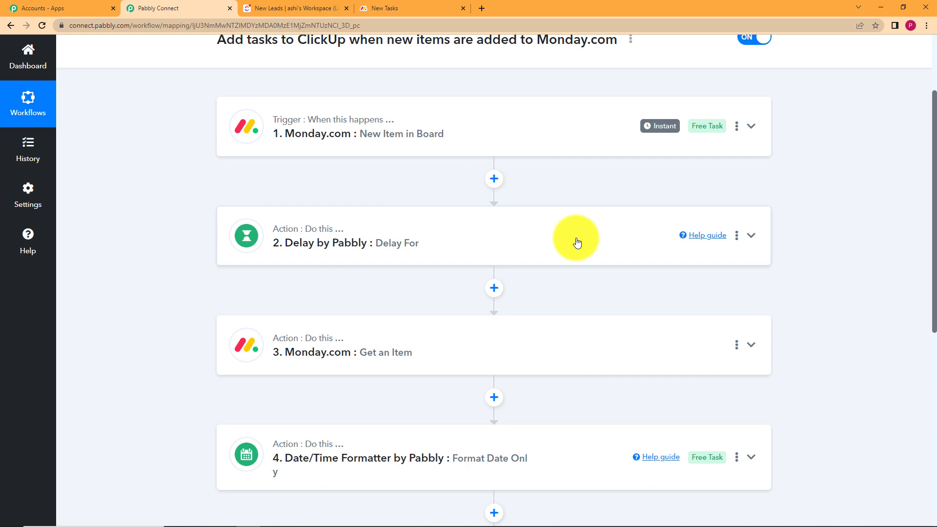
pyautogui.scroll(-2, 157, 327)
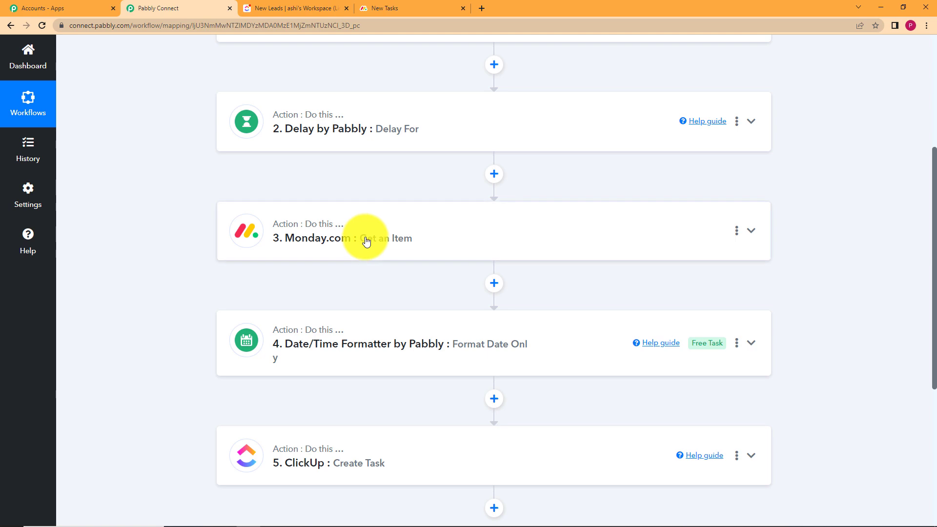
pyautogui.scroll(2, 424, 152)
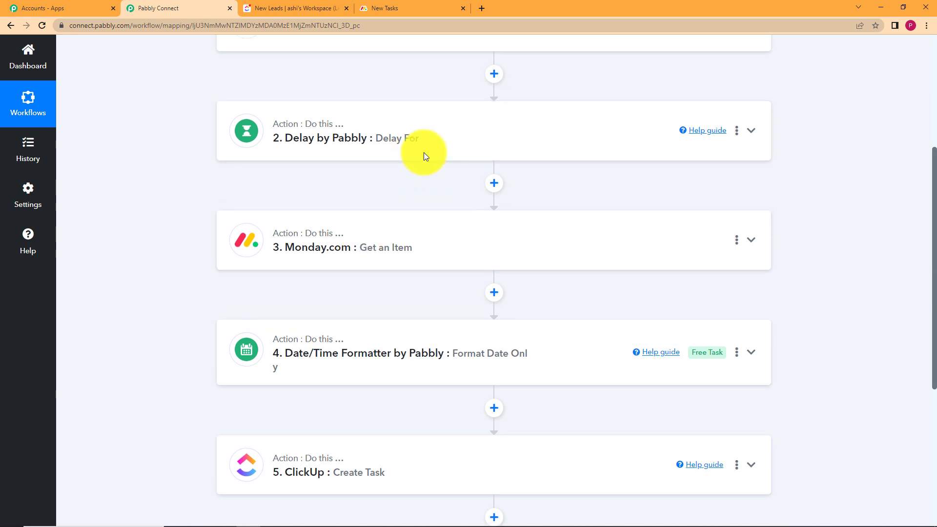
pyautogui.scroll(-2, 247, 244)
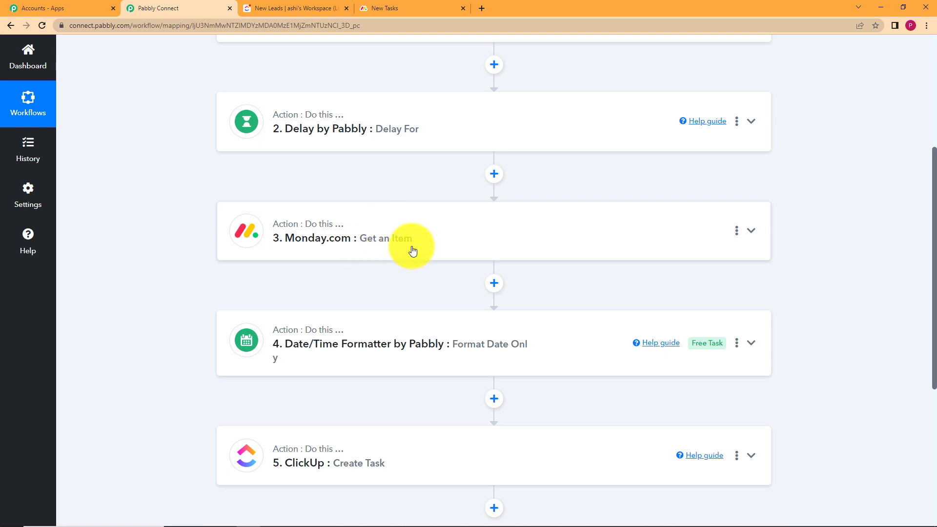
# Step: Review the items on Monday.com's New Tasks board, the tasks in ClickUp's New Leads list and the workflow steps in Pabbly Connect
pyautogui.click(412, 8)
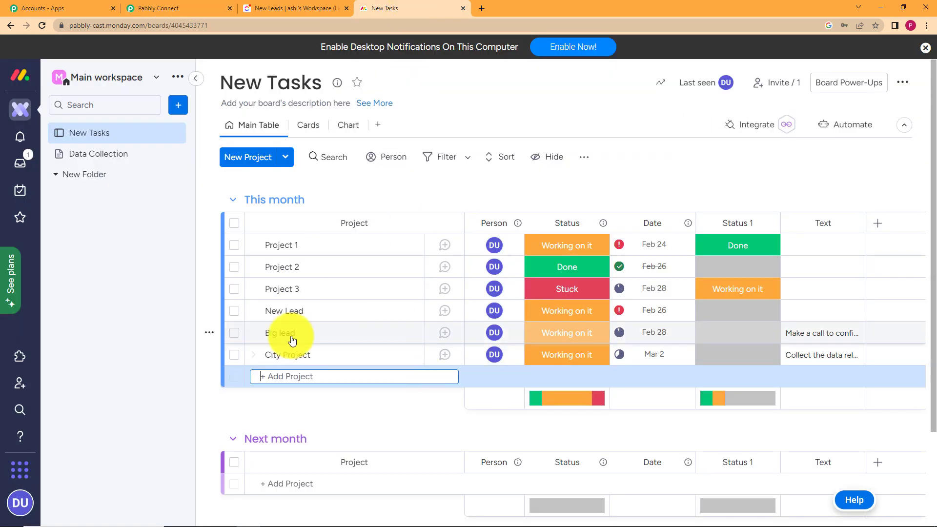
pyautogui.click(200, 6)
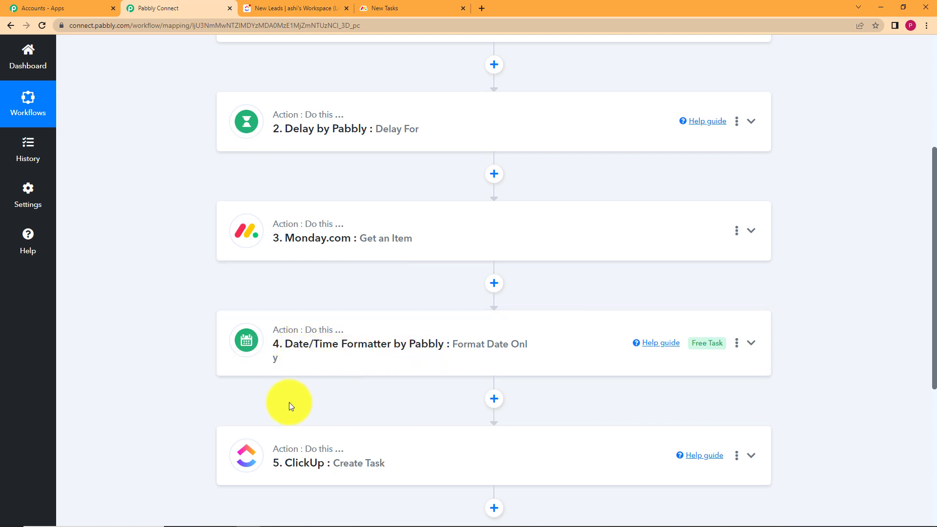
pyautogui.scroll(-1, 206, 445)
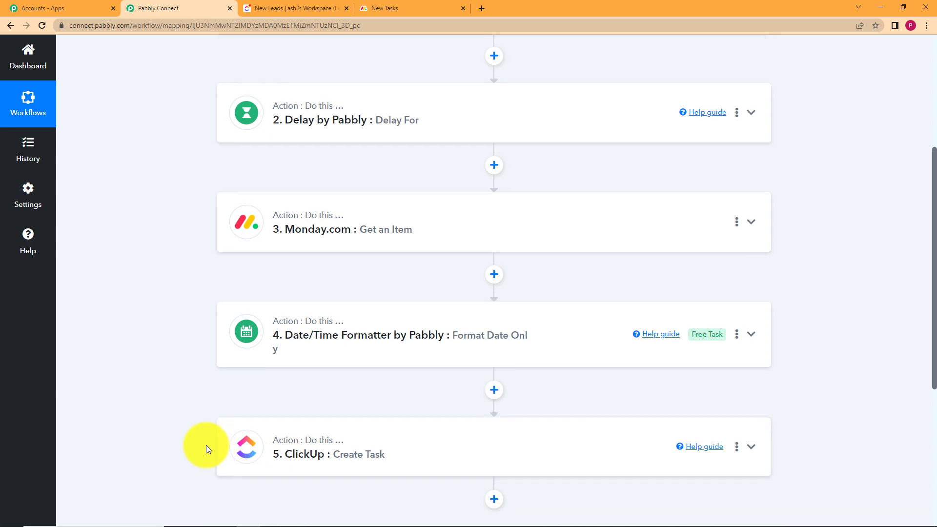
pyautogui.scroll(-2, 206, 444)
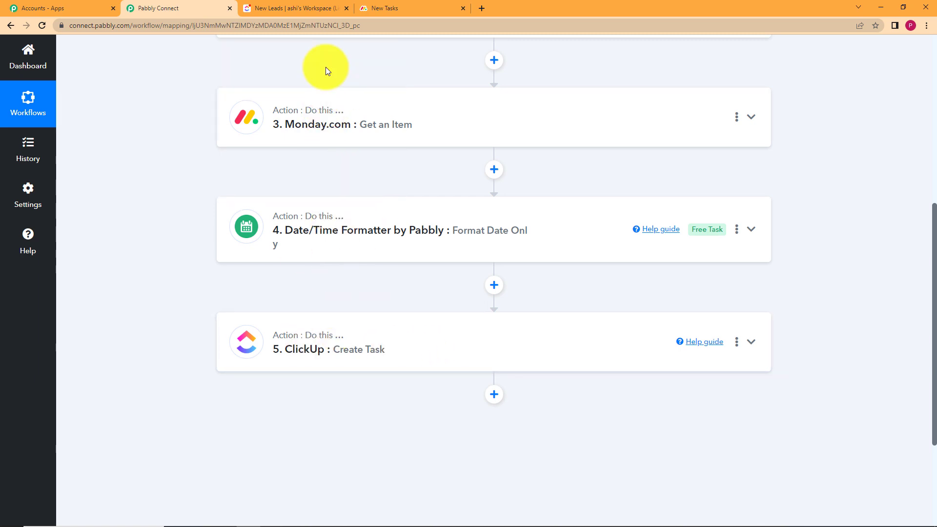
pyautogui.click(390, 9)
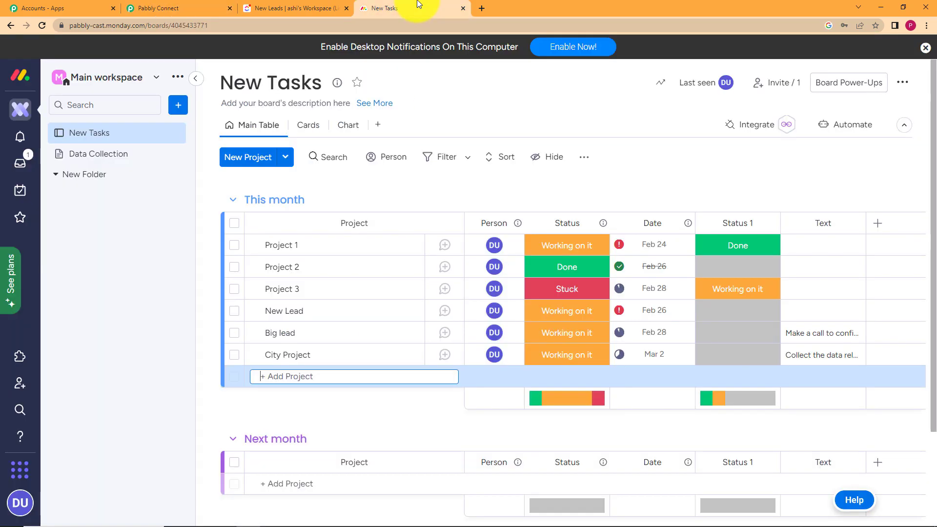
pyautogui.click(273, 8)
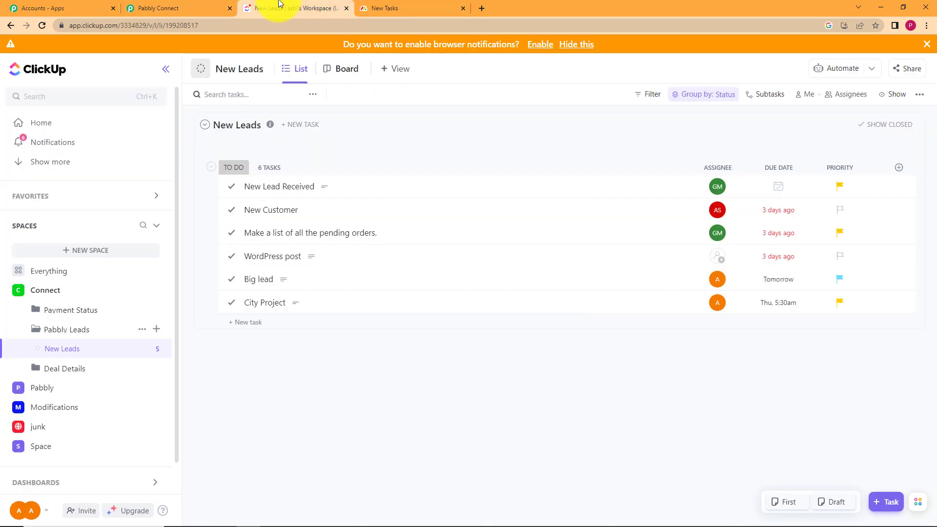
pyautogui.click(205, 8)
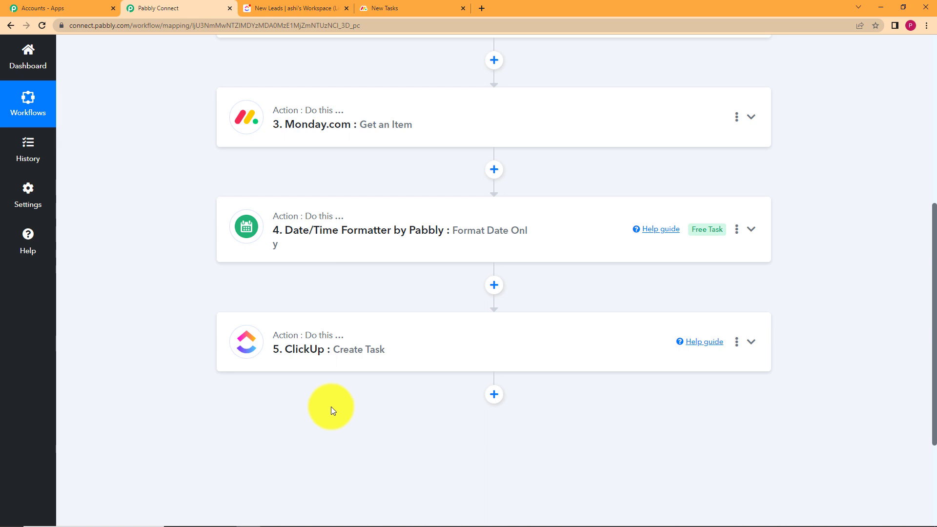
pyautogui.scroll(2, 332, 407)
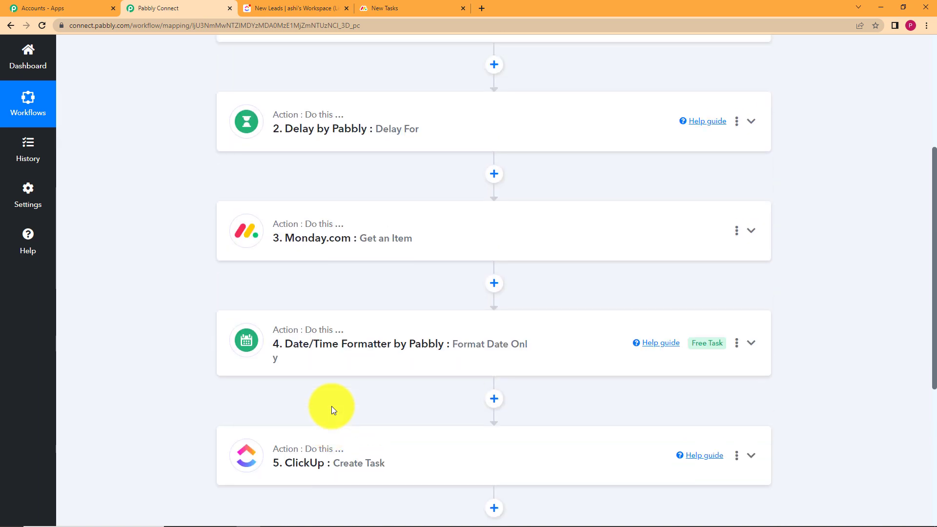